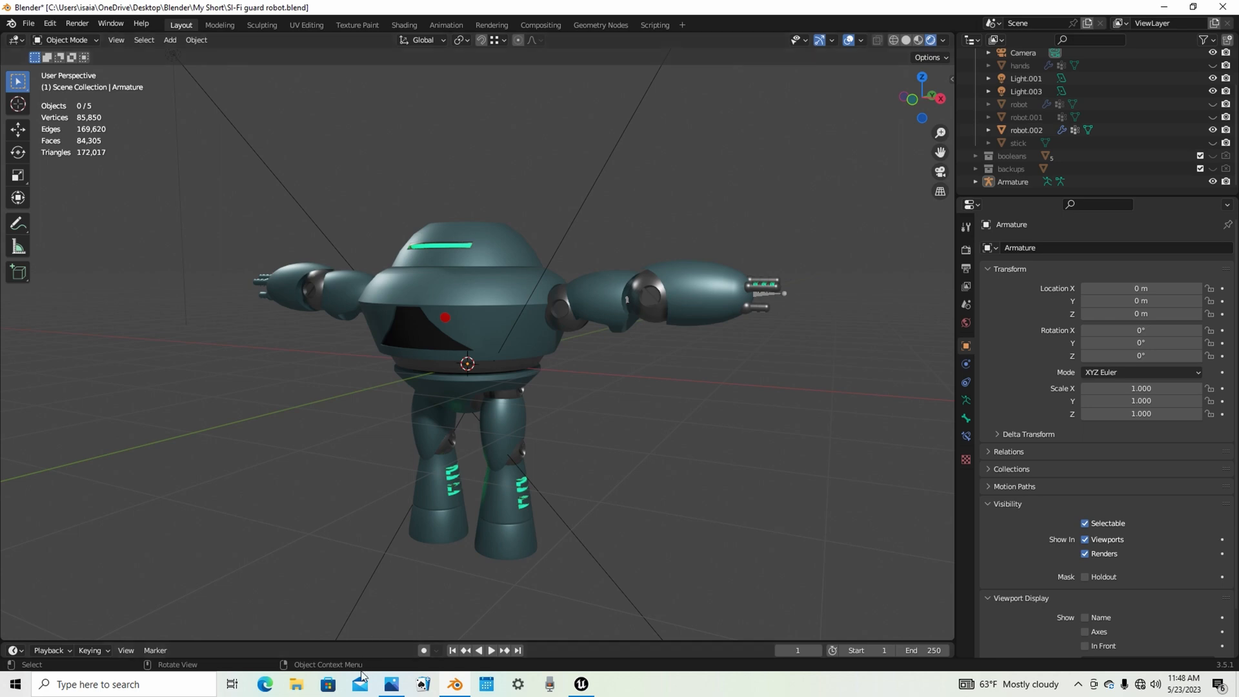
- View the HighresScreenshot00000.png render, and return to Blender to look over the robot model
{"action": "left_click", "coordinate": [391, 684]}
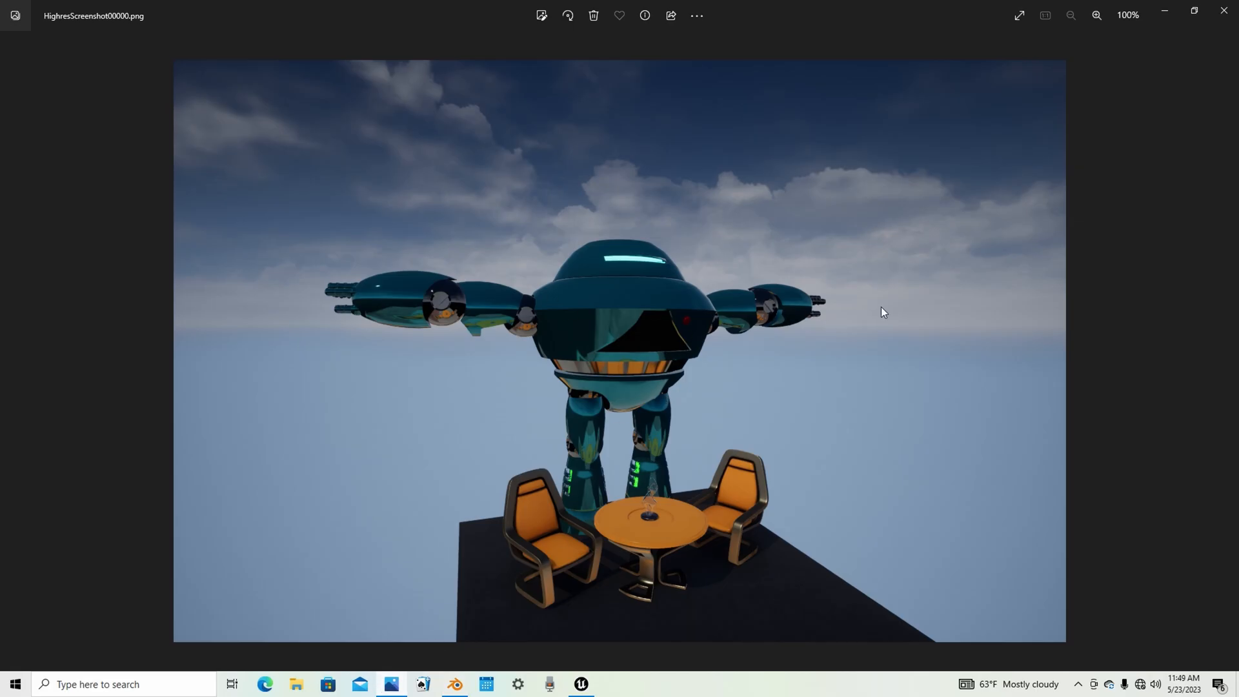
{"action": "left_click", "coordinate": [1165, 13]}
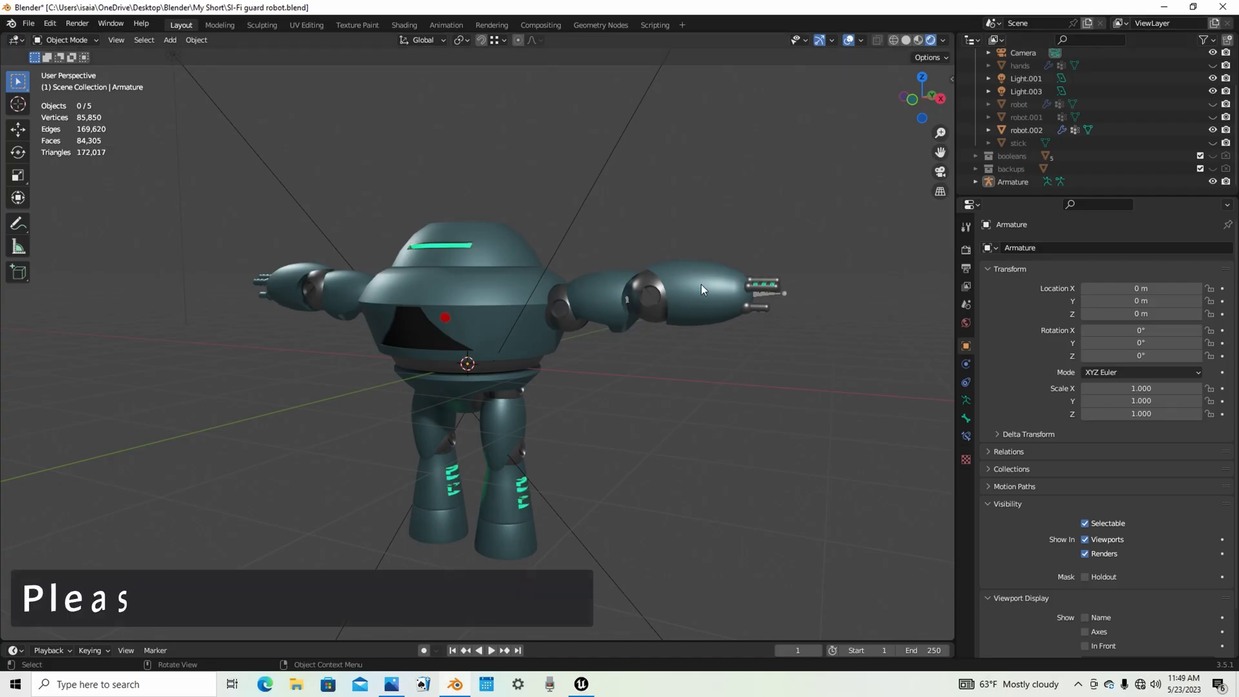
{"action": "middle_click_drag", "start_coordinate": [512, 328], "coordinate": [481, 339]}
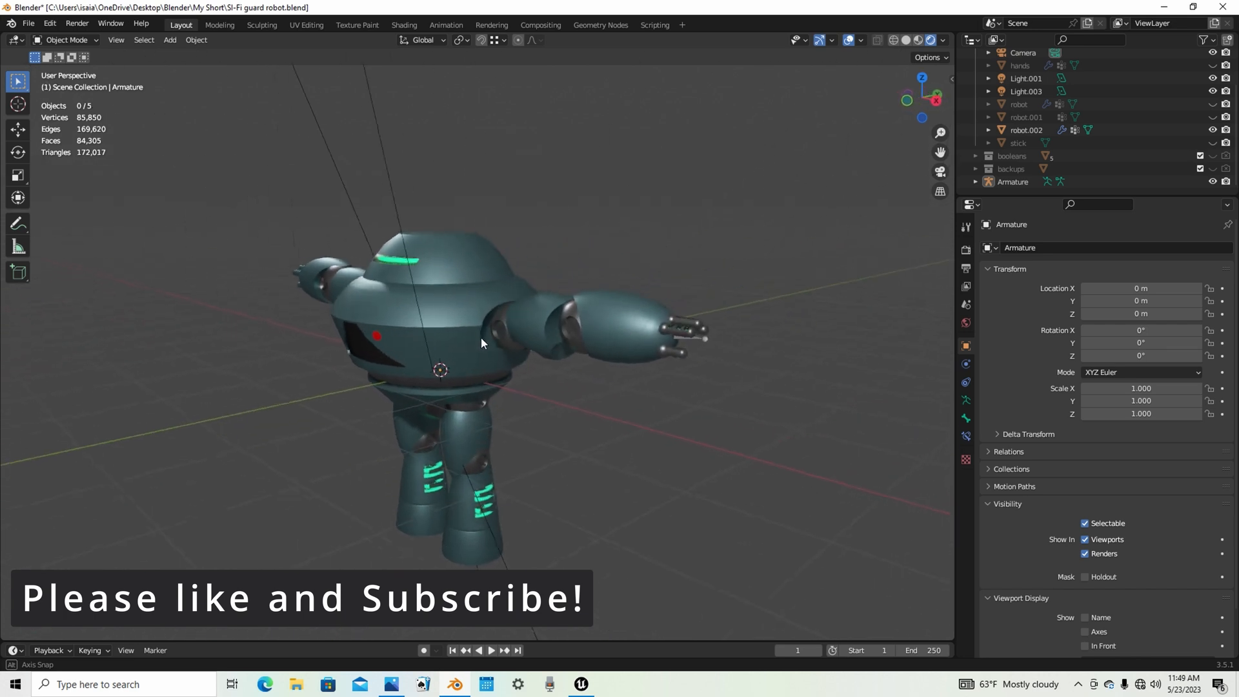
{"action": "scroll", "coordinate": [481, 339], "scroll_direction": "up", "scroll_amount": 4}
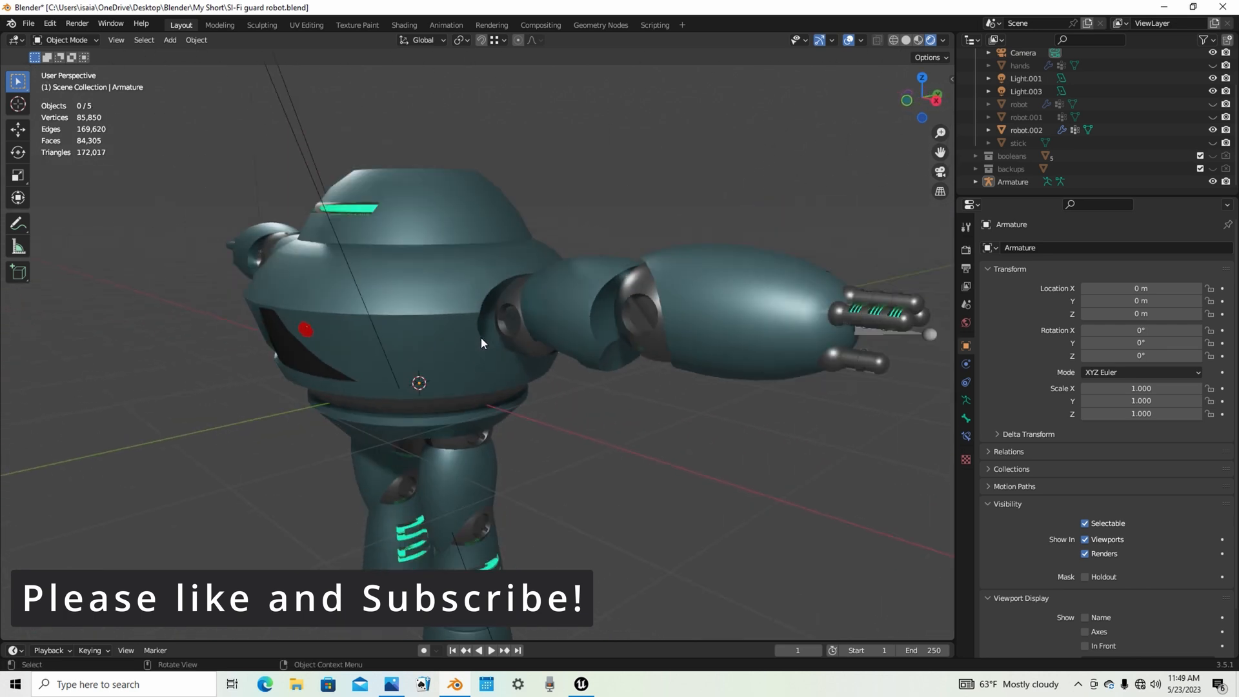
{"action": "scroll", "coordinate": [481, 339], "scroll_direction": "down", "scroll_amount": 2}
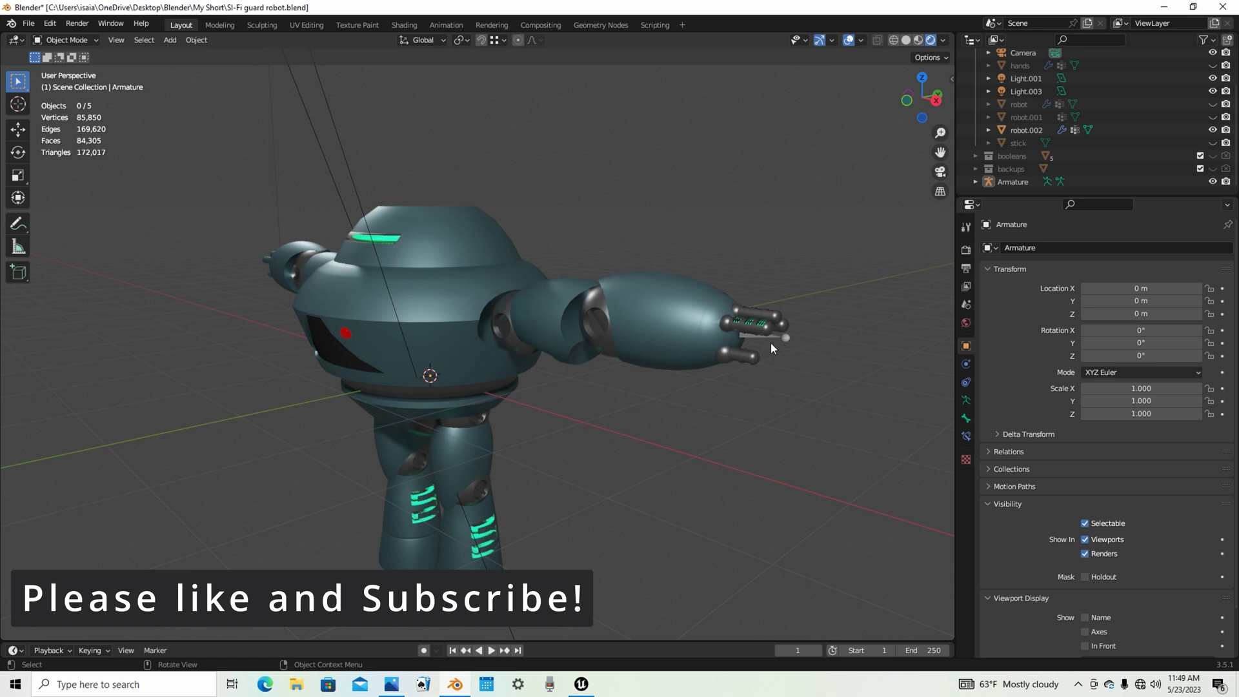
- Select the robot's armature and switch it to Pose Mode
{"action": "left_click", "coordinate": [787, 341]}
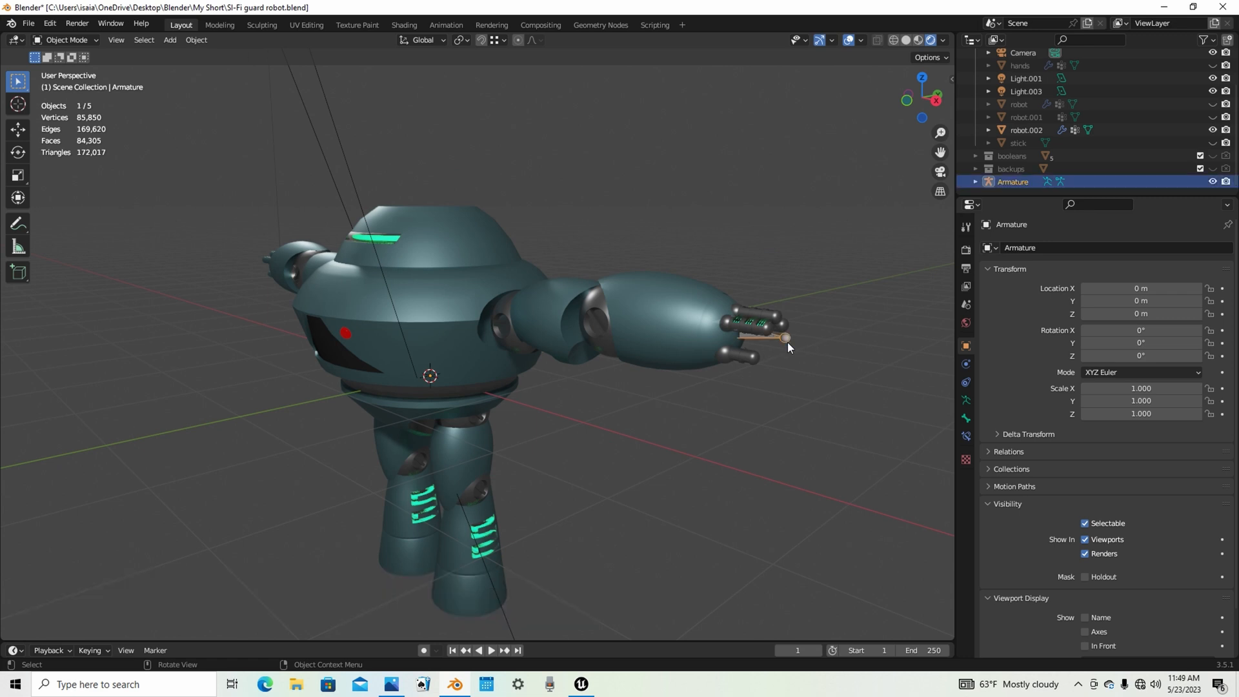
{"action": "left_click", "coordinate": [86, 41]}
{"action": "left_click", "coordinate": [76, 82]}
- Rotate the upper-arm bone 01 about the global Y axis so the arm swings downward
{"action": "left_click", "coordinate": [550, 332]}
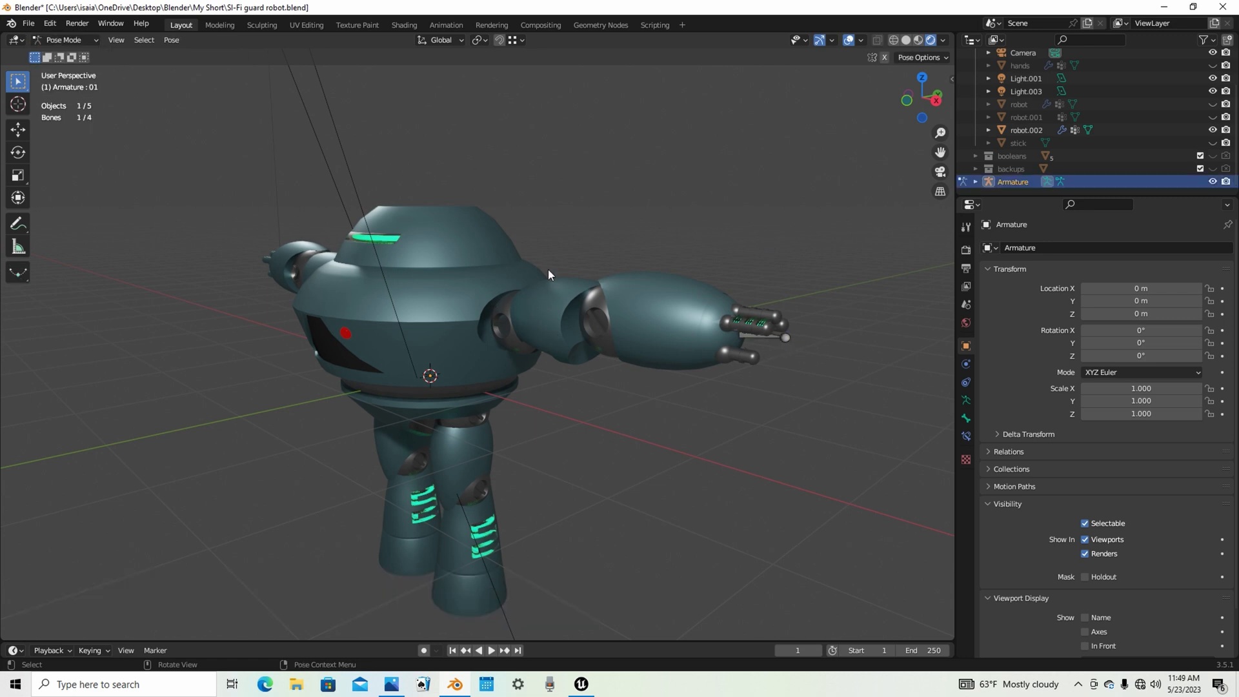
{"action": "middle_click_drag", "start_coordinate": [548, 269], "coordinate": [576, 266]}
{"action": "key", "text": "r"}
{"action": "key", "text": "y"}
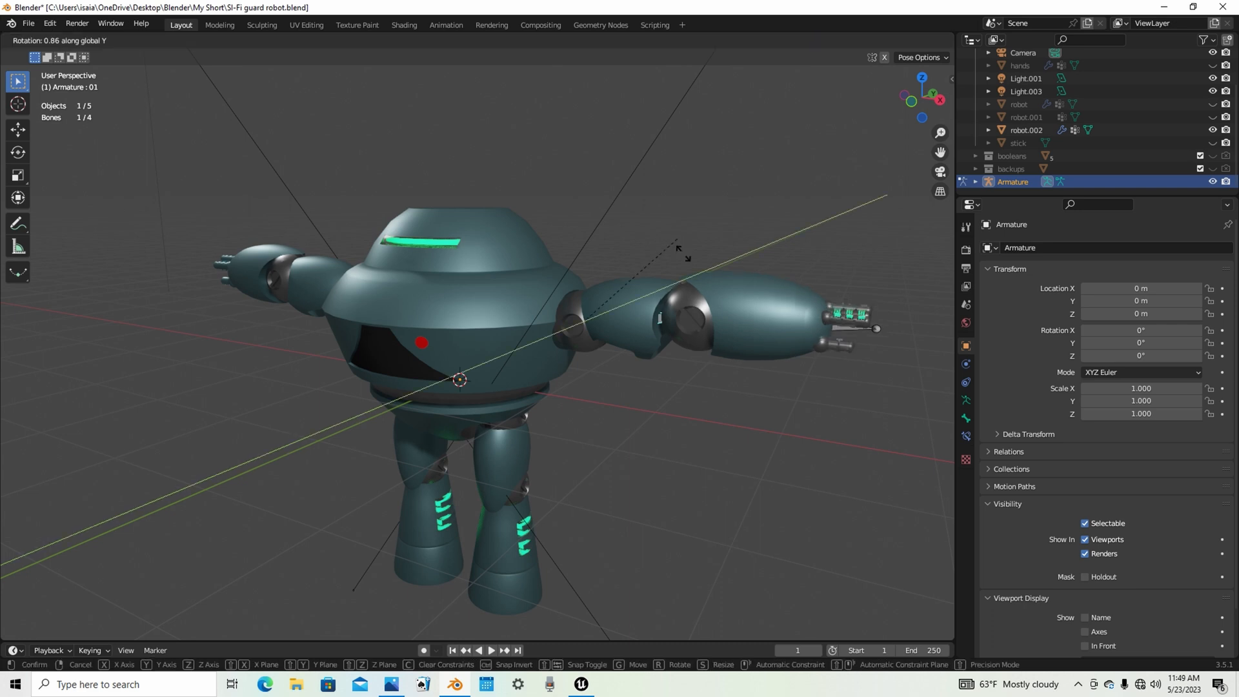
{"action": "left_click", "coordinate": [705, 296]}
- Rotate the forearm bone 02 about 58° around the global Y axis so the forearm hangs down
{"action": "left_click", "coordinate": [724, 390]}
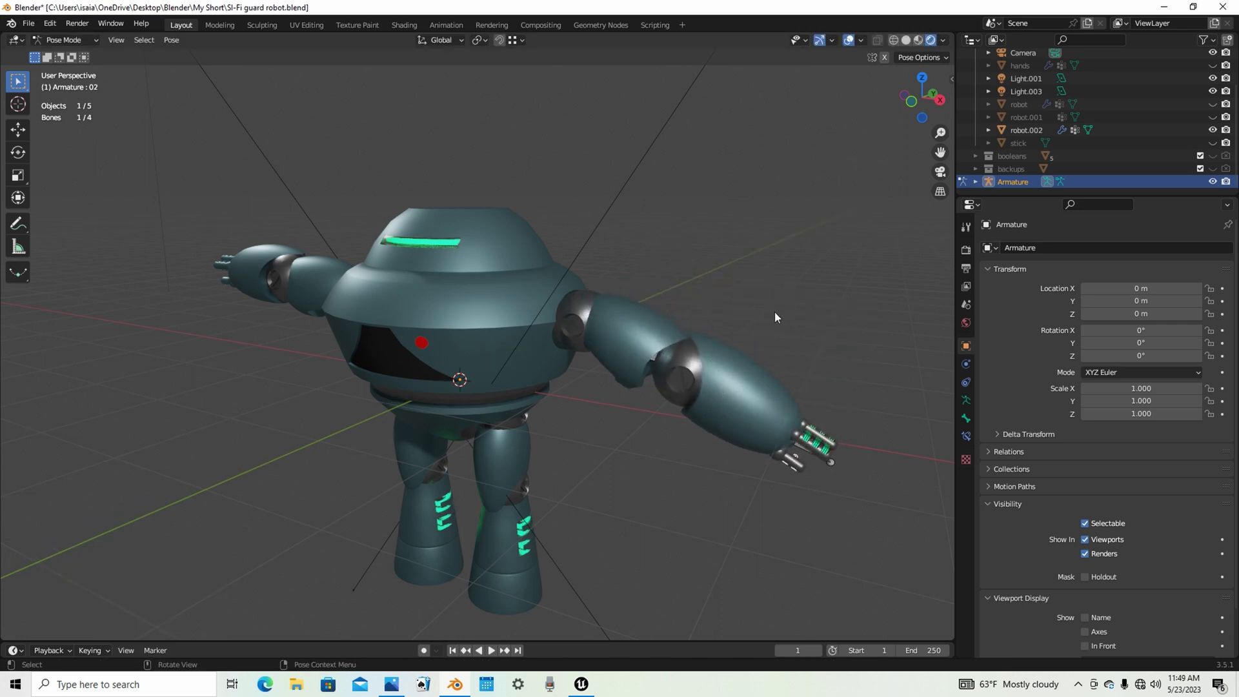
{"action": "key", "text": "r"}
{"action": "key", "text": "y"}
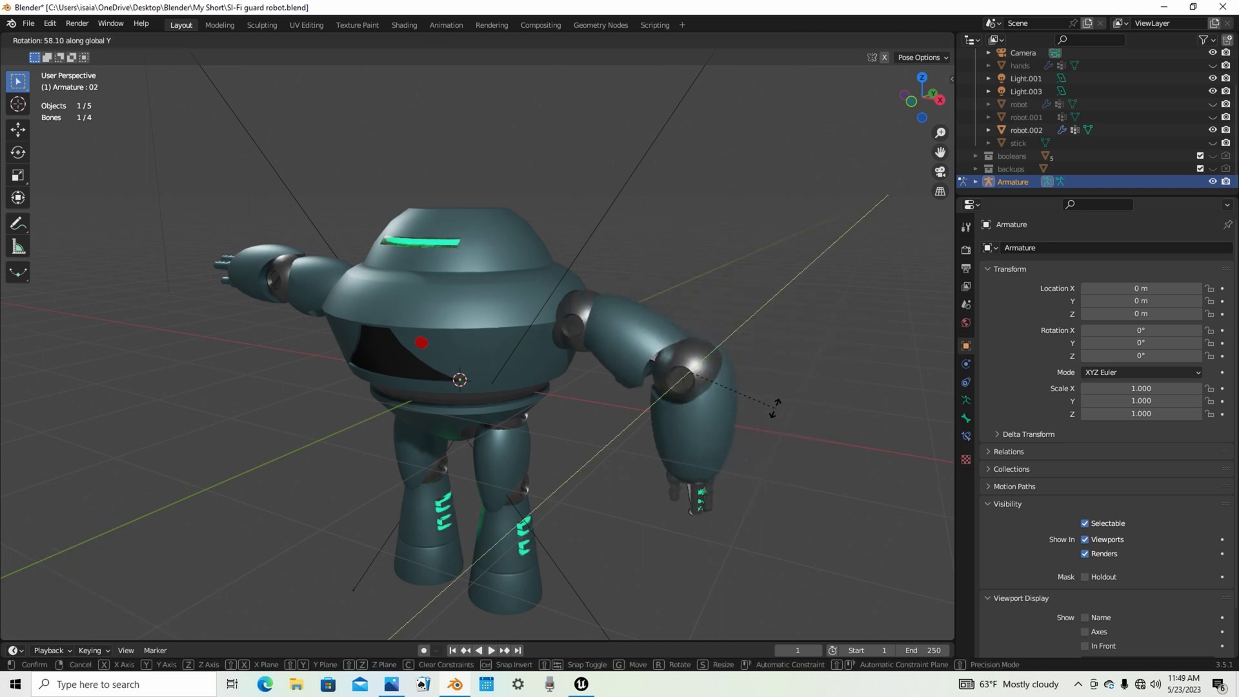
{"action": "left_click", "coordinate": [775, 408]}
- Rotate the hand bone 03 about 40.4° around the global Y axis to bend the hand inward
{"action": "left_click", "coordinate": [683, 494]}
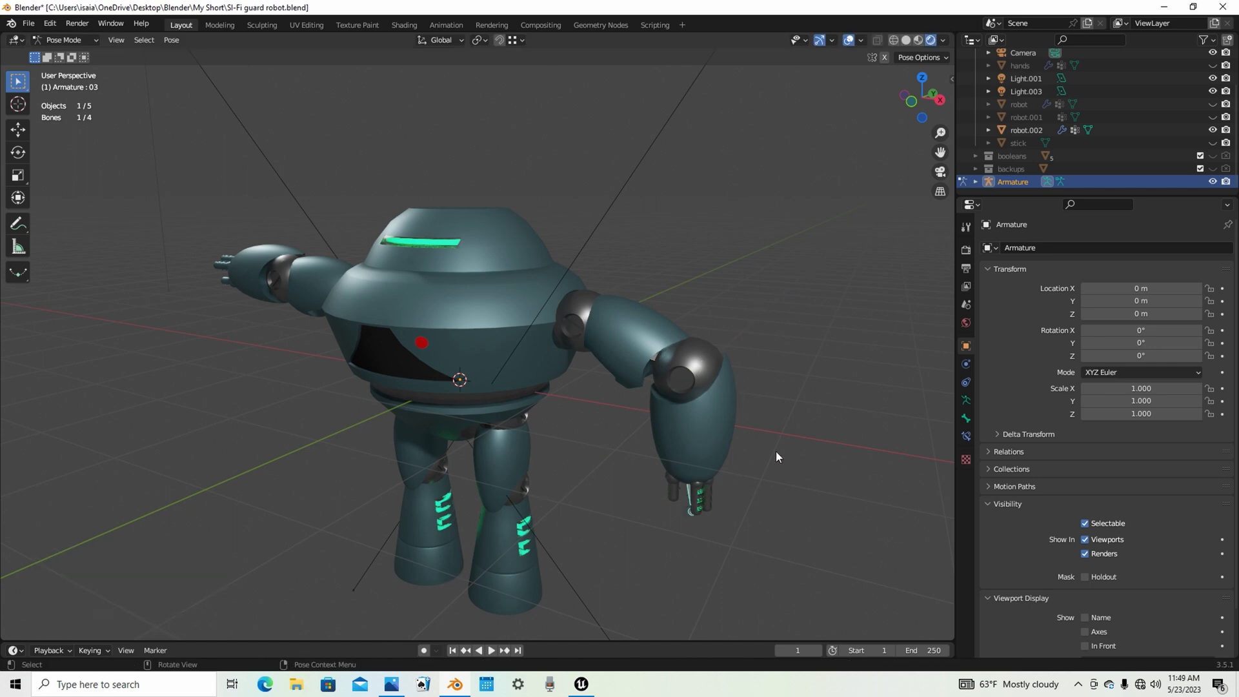
{"action": "key", "text": "r"}
{"action": "key", "text": "y"}
{"action": "left_click", "coordinate": [666, 472]}
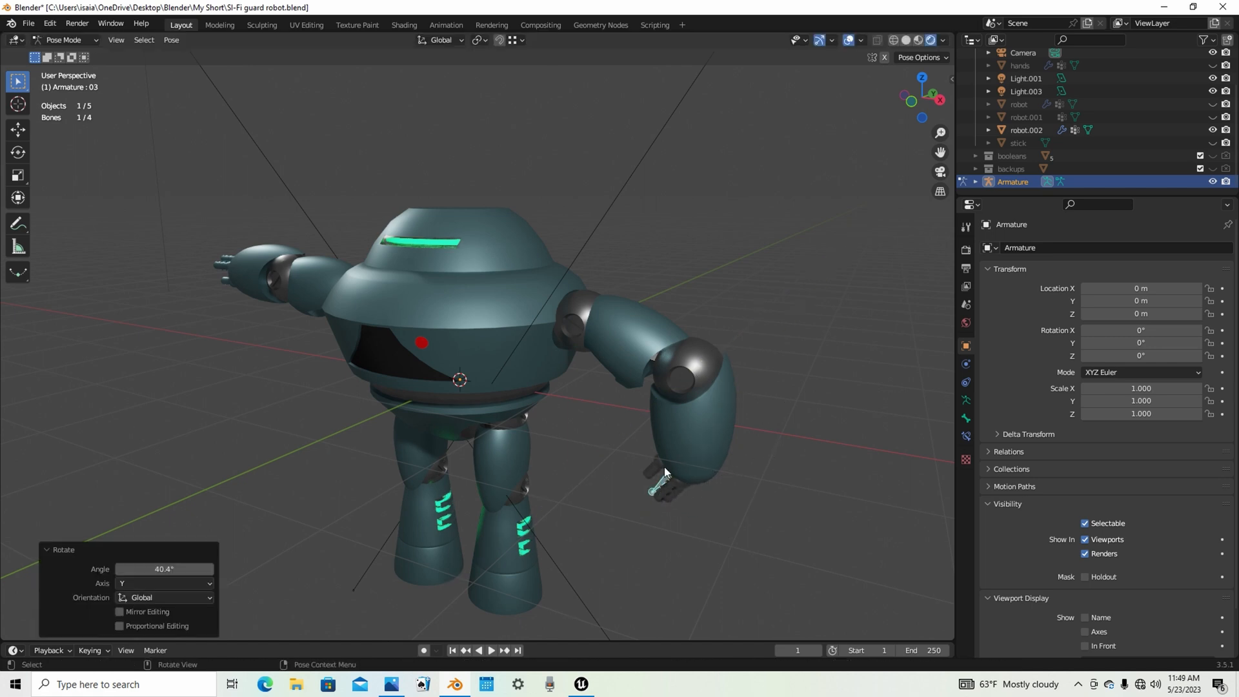
- Try rotating the root bone to tilt the whole robot
{"action": "left_click", "coordinate": [444, 353]}
{"action": "key", "text": "r"}
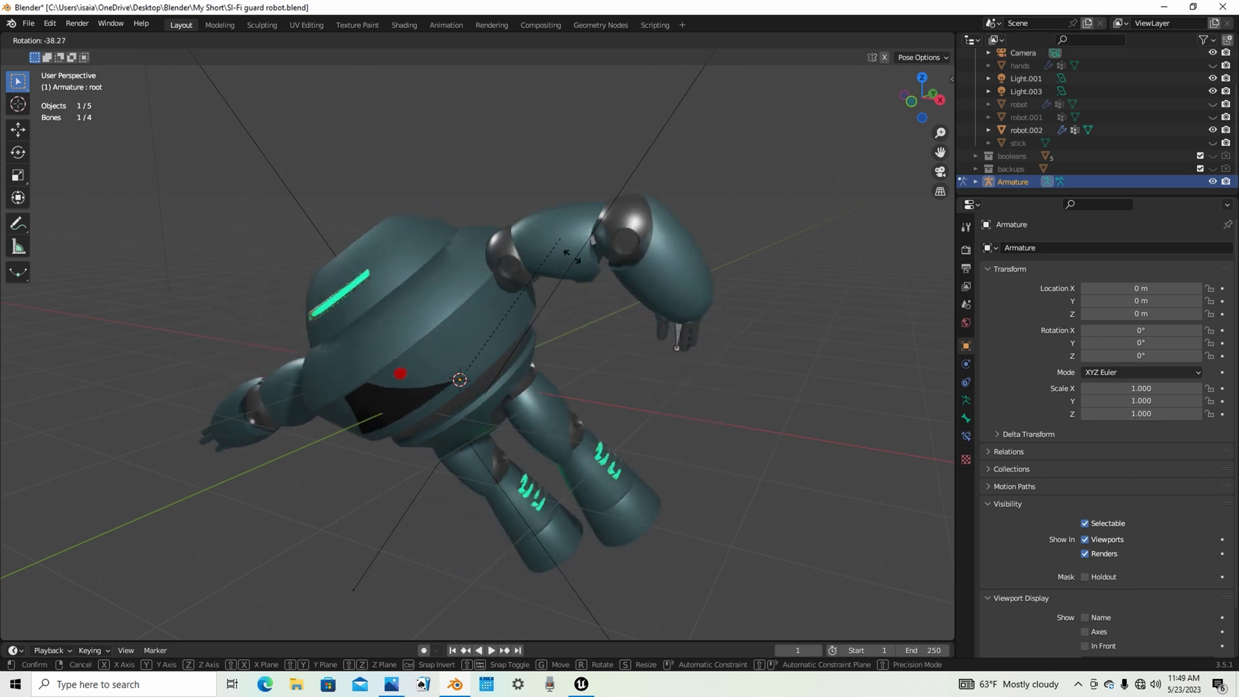
{"action": "left_click", "coordinate": [623, 377]}
- Undo the root and arm bone rotations and return the armature to Object Mode
{"action": "key", "text": "ctrl+z"}
{"action": "key", "text": "ctrl+z"}
{"action": "key", "text": "ctrl+z"}
{"action": "key", "text": "ctrl+z"}
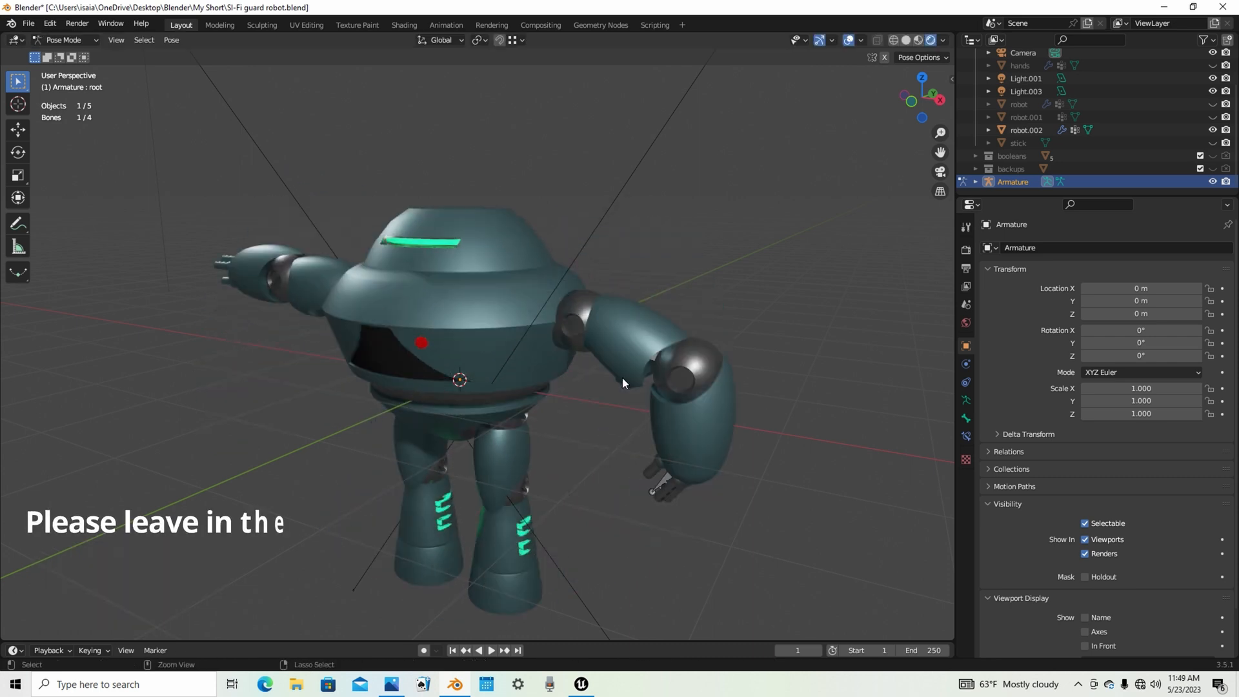
{"action": "key", "text": "ctrl+z"}
{"action": "key", "text": "ctrl+z"}
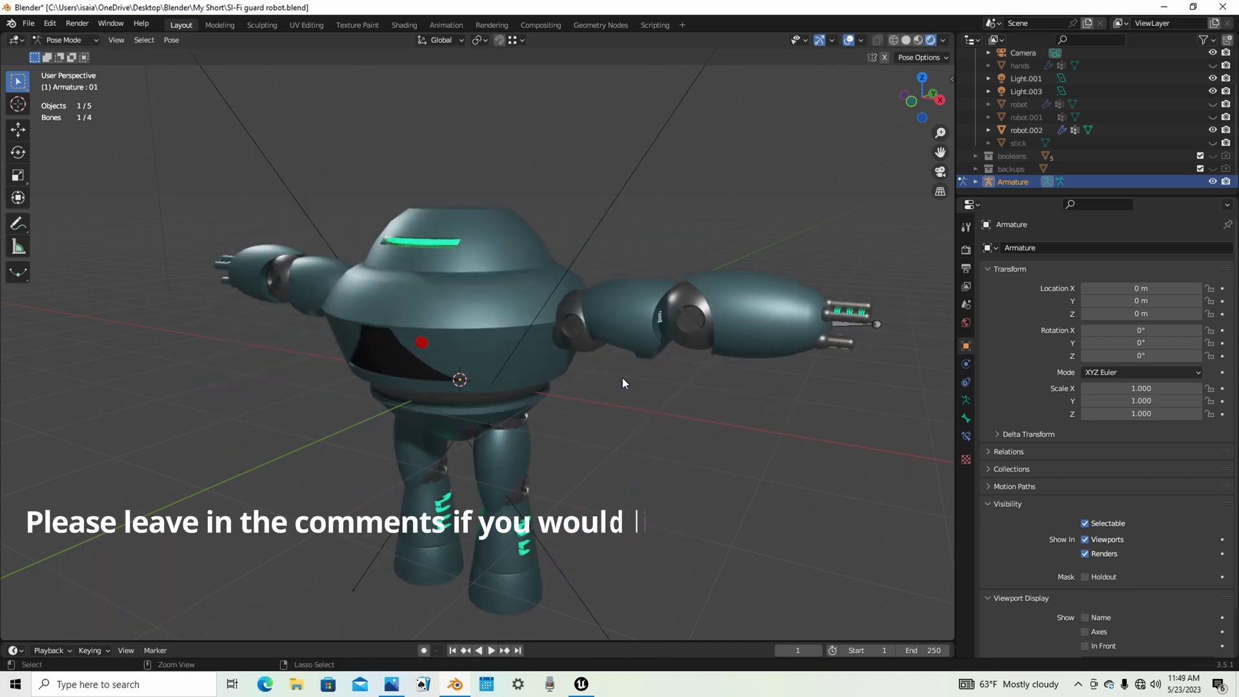
{"action": "left_click", "coordinate": [59, 36]}
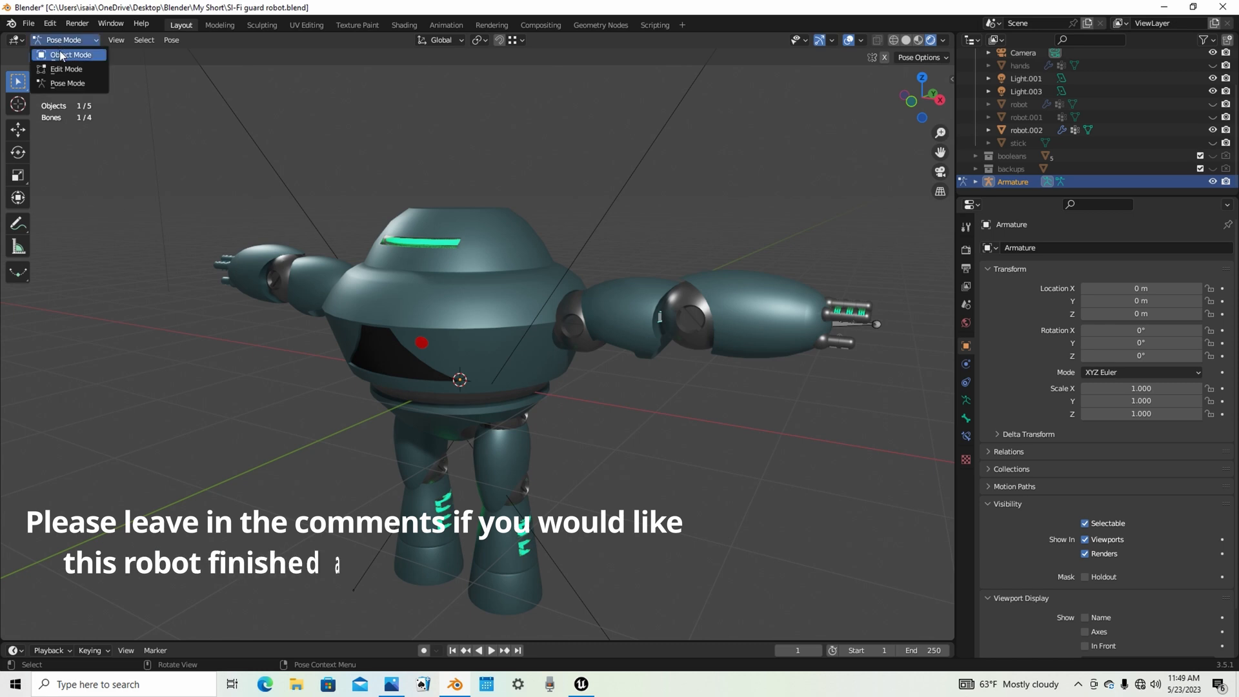
{"action": "left_click", "coordinate": [65, 46]}
- Select the robot mesh and examine the object and vertex group settings of its first Armature modifier
{"action": "left_click", "coordinate": [751, 320]}
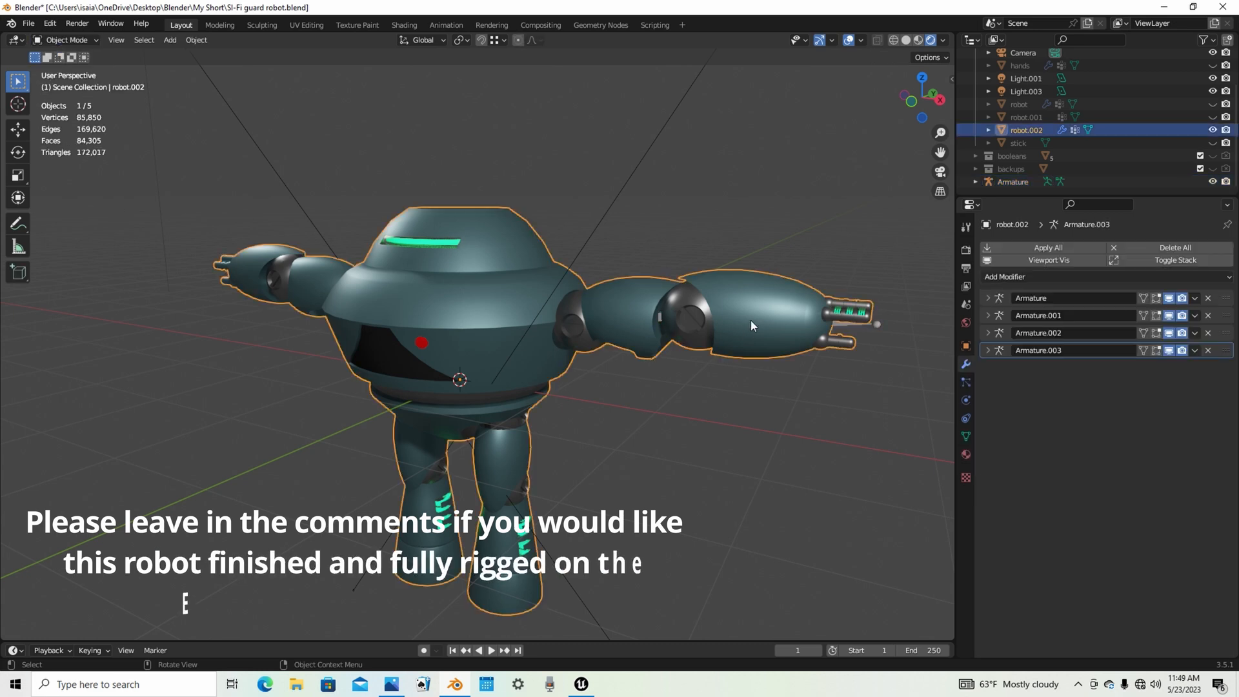
{"action": "left_click", "coordinate": [991, 280]}
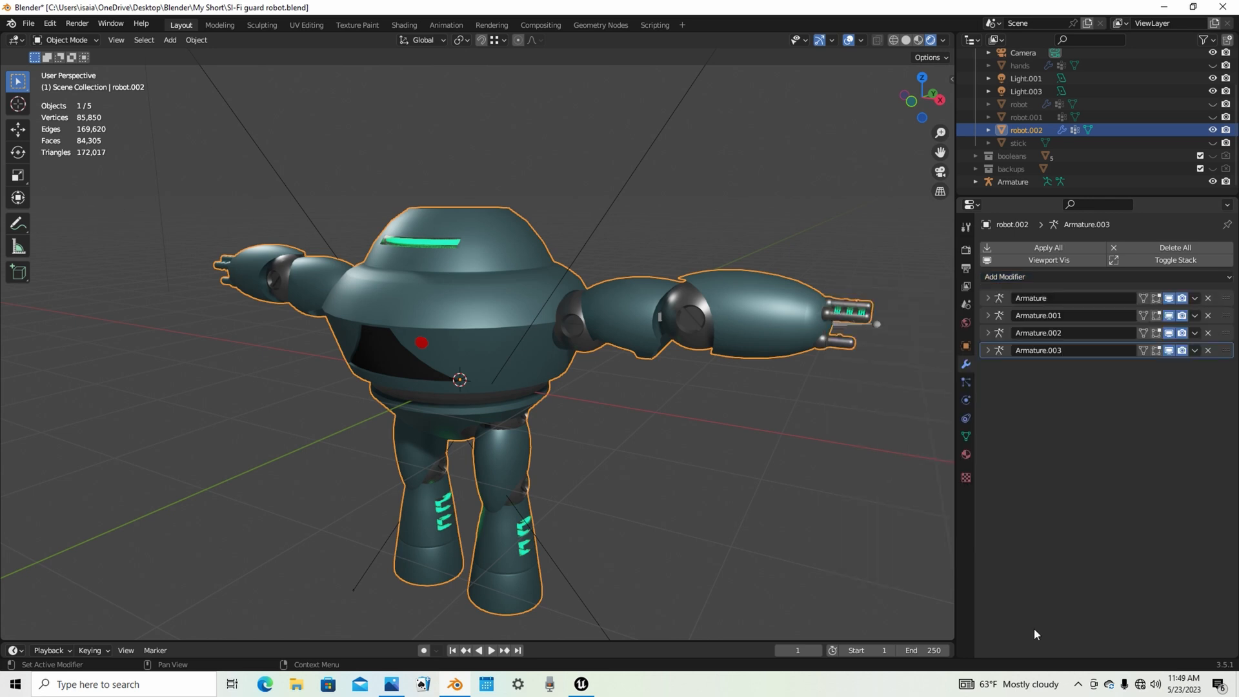
{"action": "left_click", "coordinate": [994, 299]}
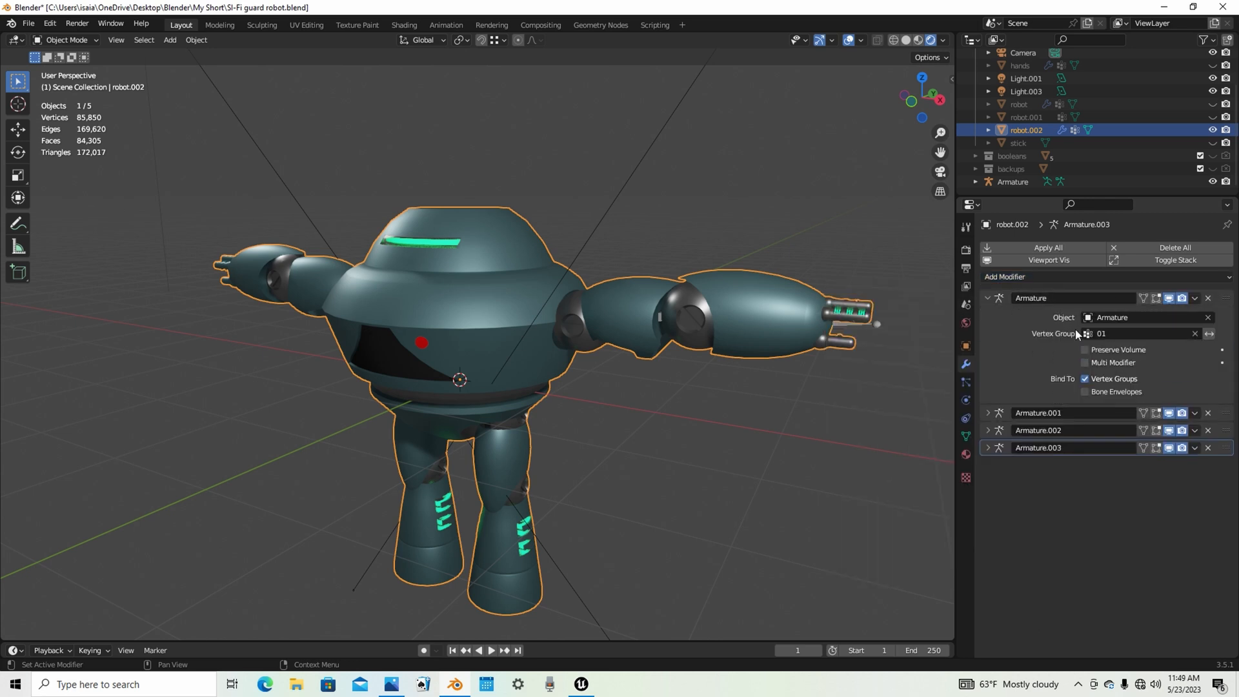
{"action": "left_click", "coordinate": [991, 298]}
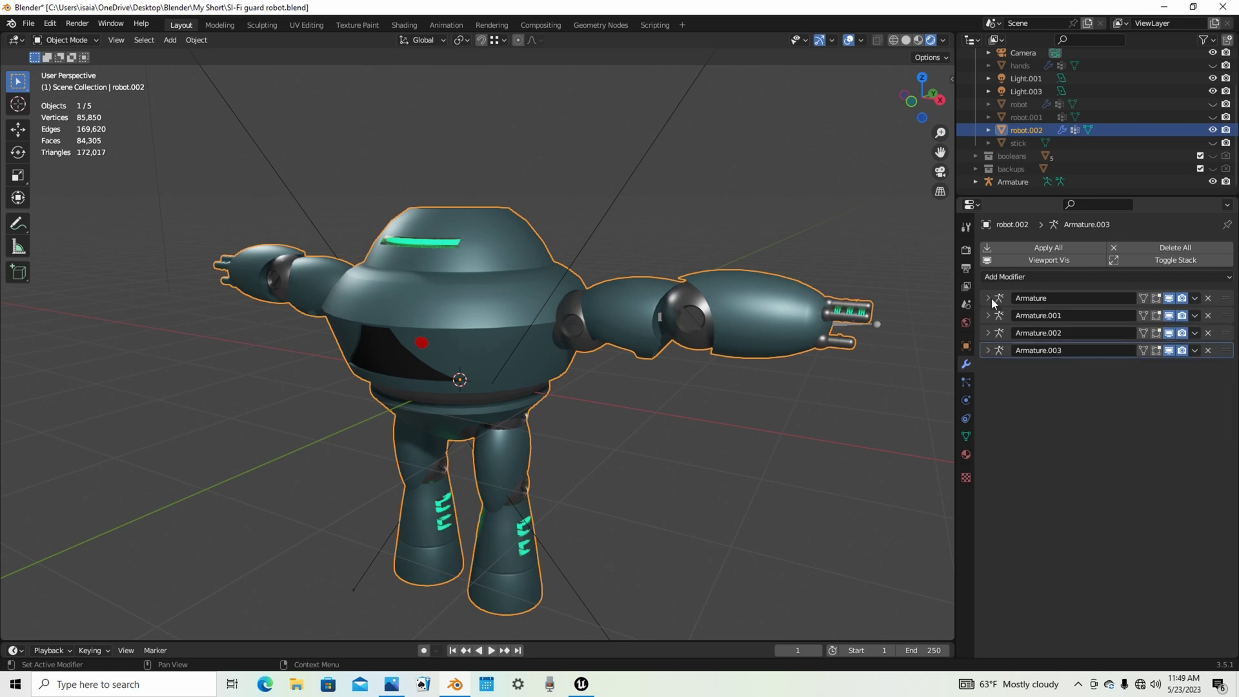
- Try flat shading on the robot mesh and undo it
{"action": "mouse_move", "coordinate": [637, 377]}
{"action": "middle_mouse_down"}
{"action": "mouse_move", "coordinate": [626, 379]}
{"action": "mouse_move", "coordinate": [640, 389]}
{"action": "middle_mouse_up"}
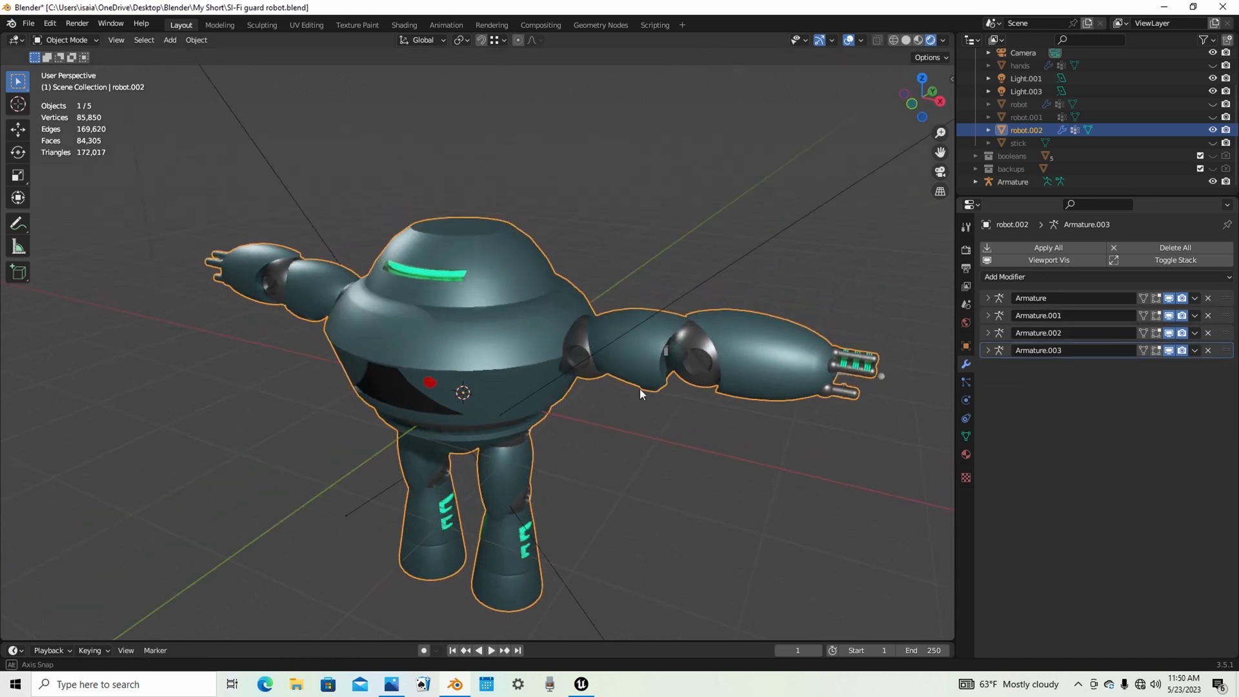
{"action": "scroll", "coordinate": [640, 389], "scroll_direction": "up", "scroll_amount": 3}
{"action": "middle_click_drag", "start_coordinate": [539, 385], "coordinate": [462, 355]}
{"action": "scroll", "coordinate": [468, 397], "scroll_direction": "up", "scroll_amount": 2}
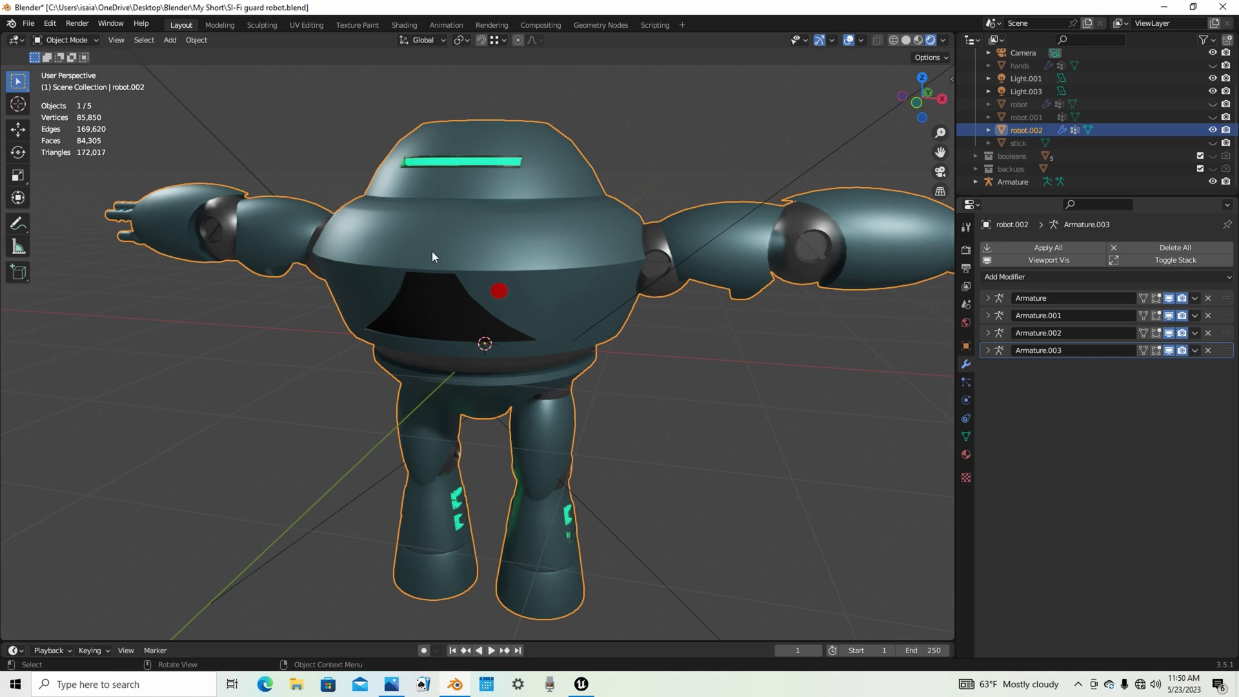
{"action": "right_click", "coordinate": [479, 226]}
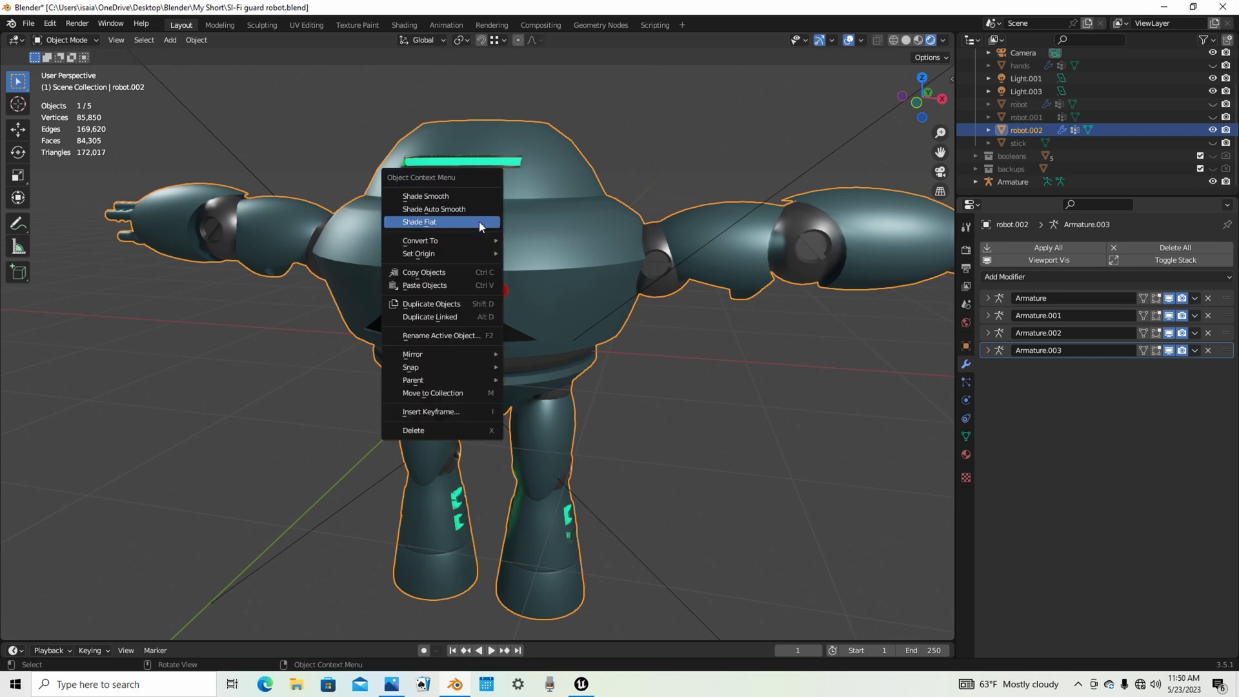
{"action": "left_click", "coordinate": [428, 222]}
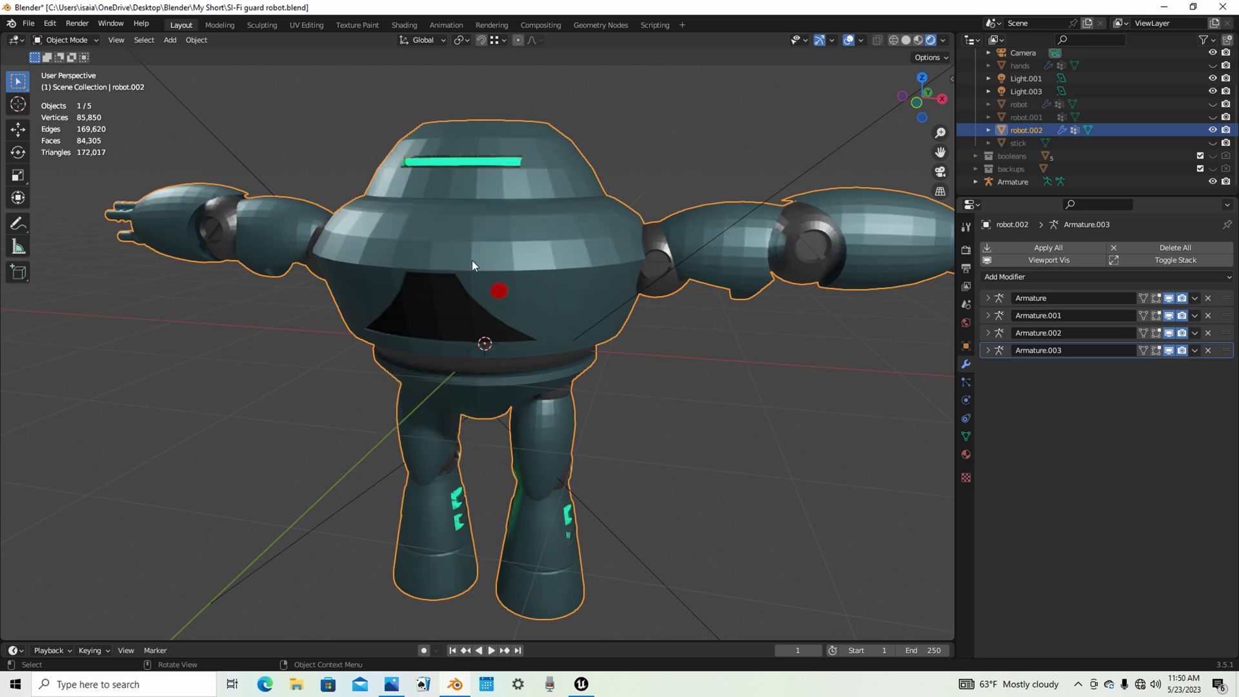
{"action": "left_click", "coordinate": [700, 409]}
{"action": "mouse_move", "coordinate": [705, 409]}
{"action": "middle_mouse_down"}
{"action": "mouse_move", "coordinate": [742, 369]}
{"action": "mouse_move", "coordinate": [598, 384]}
{"action": "mouse_move", "coordinate": [568, 365]}
{"action": "mouse_move", "coordinate": [612, 353]}
{"action": "mouse_move", "coordinate": [750, 378]}
{"action": "middle_mouse_up"}
{"action": "key", "text": "ctrl+z"}
{"action": "key", "text": "ctrl+z"}
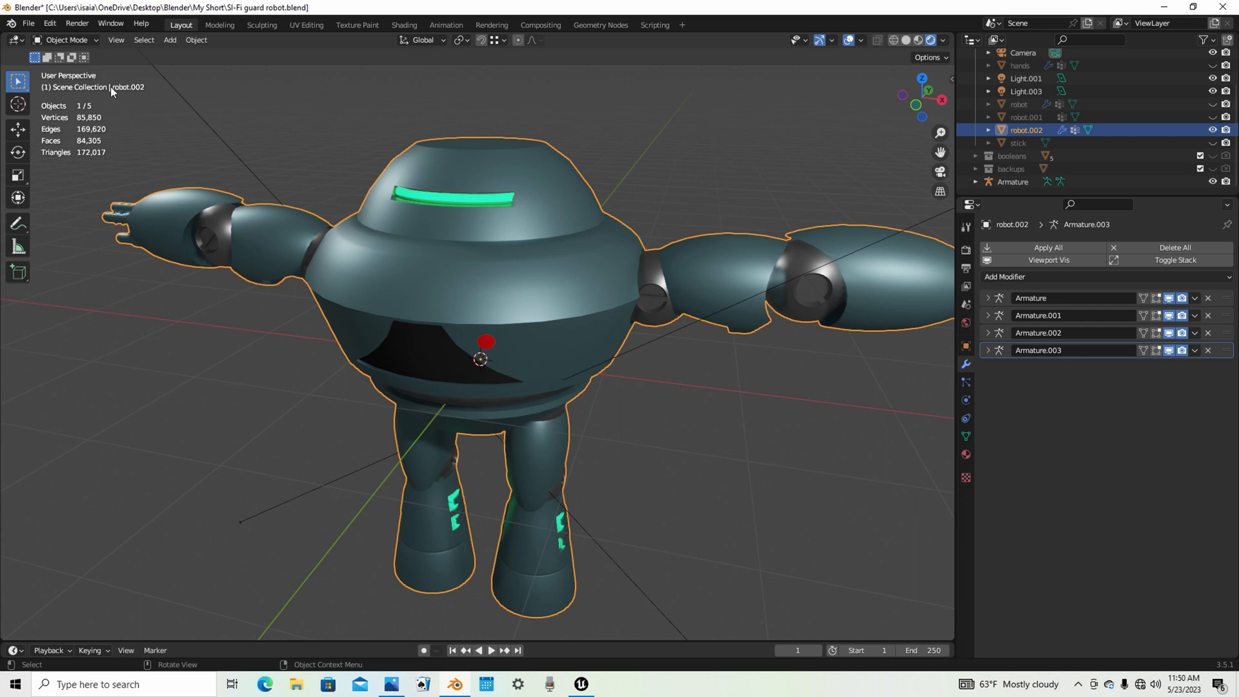
- Select the robot mesh together with its armature, making the armature the active object
{"action": "scroll", "coordinate": [656, 412], "scroll_direction": "down", "scroll_amount": 3}
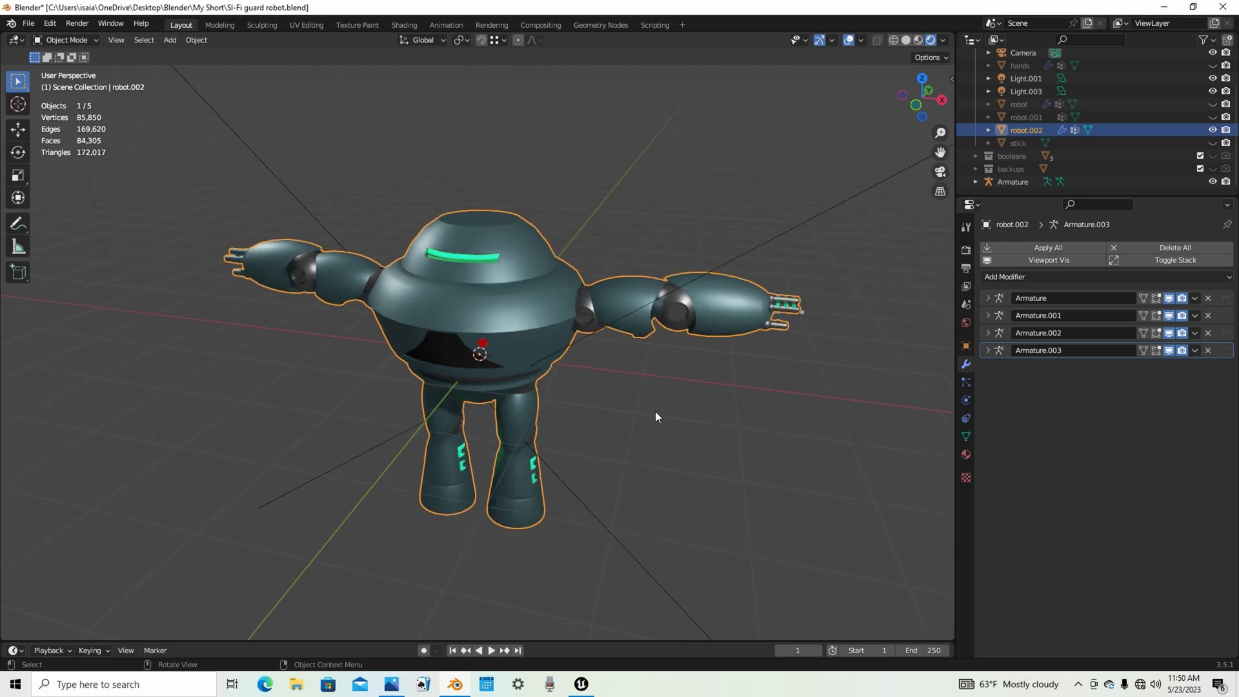
{"action": "middle_click_drag", "start_coordinate": [656, 411], "coordinate": [630, 328]}
{"action": "left_click", "coordinate": [621, 247]}
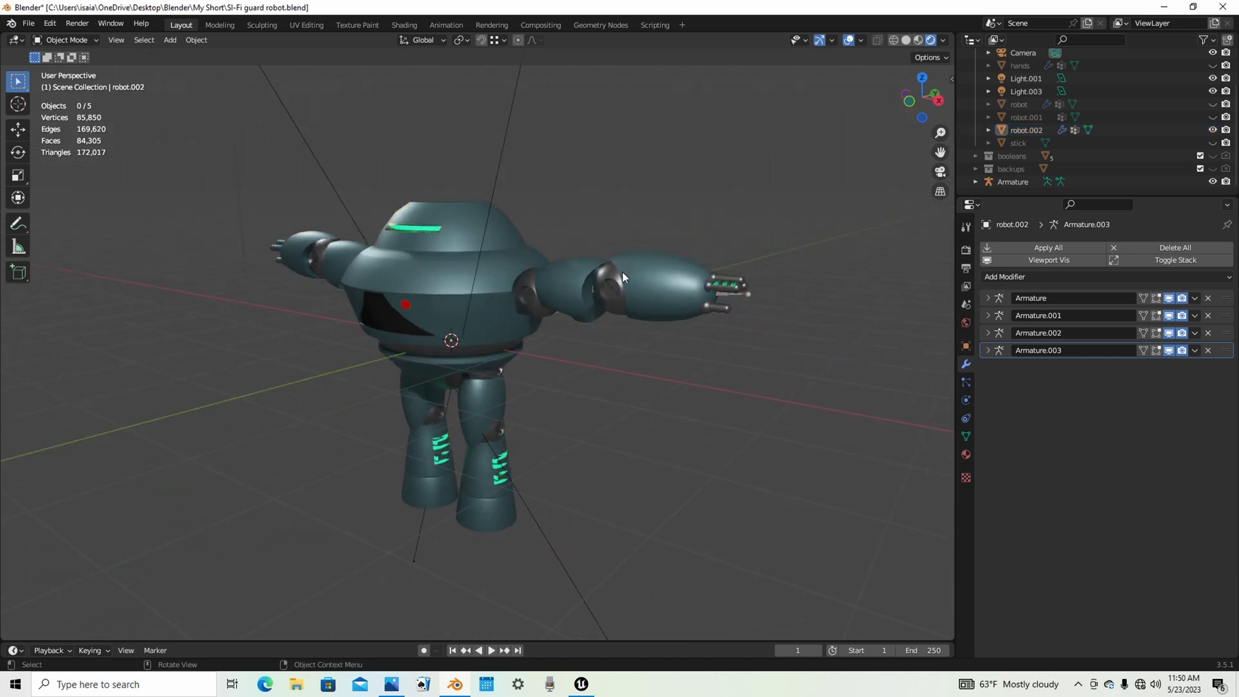
{"action": "left_click", "coordinate": [622, 272]}
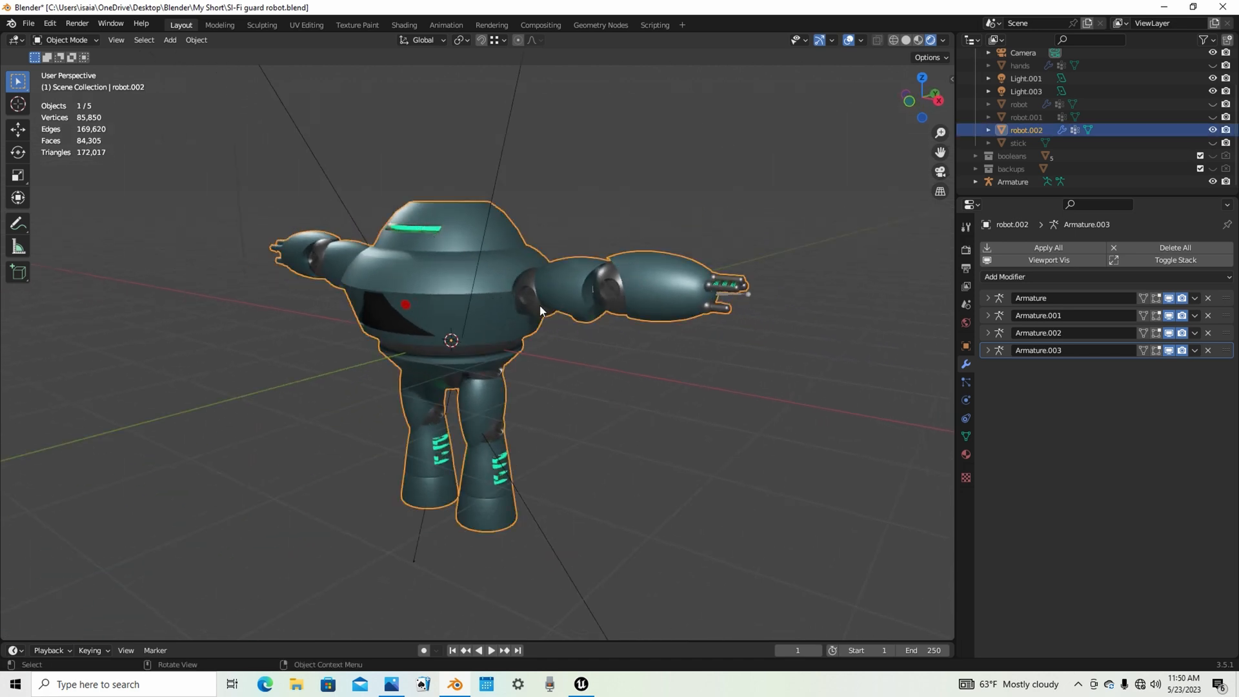
{"action": "left_click", "coordinate": [748, 296], "text": "shift"}
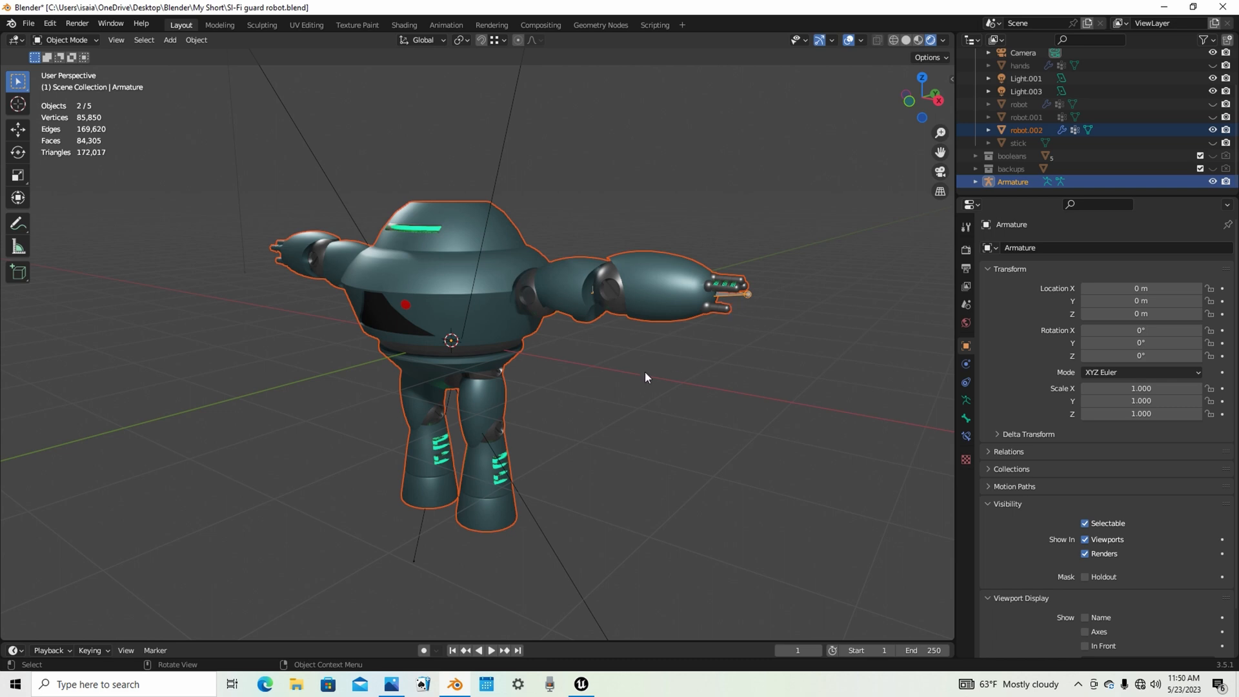
- Start an FBX export and delete the existing SI-Fi guard robot.fbx from the My Short folder
{"action": "left_click", "coordinate": [33, 28]}
{"action": "mouse_move", "coordinate": [69, 214]}
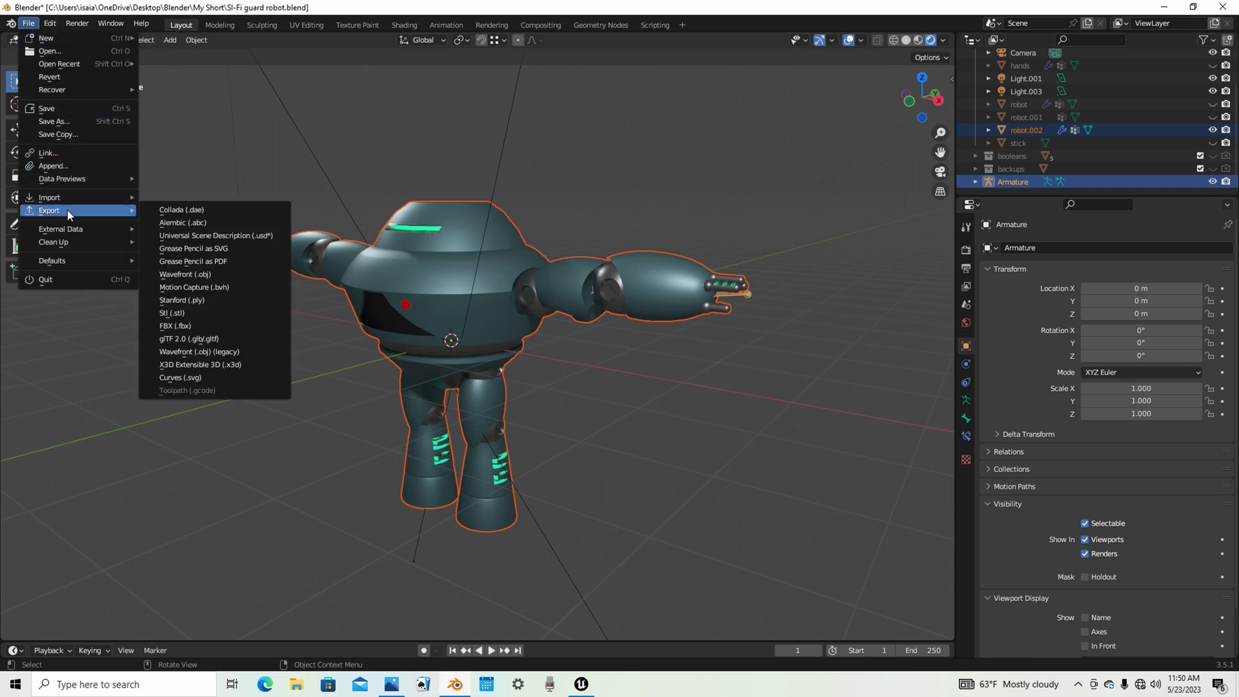
{"action": "left_click", "coordinate": [195, 327]}
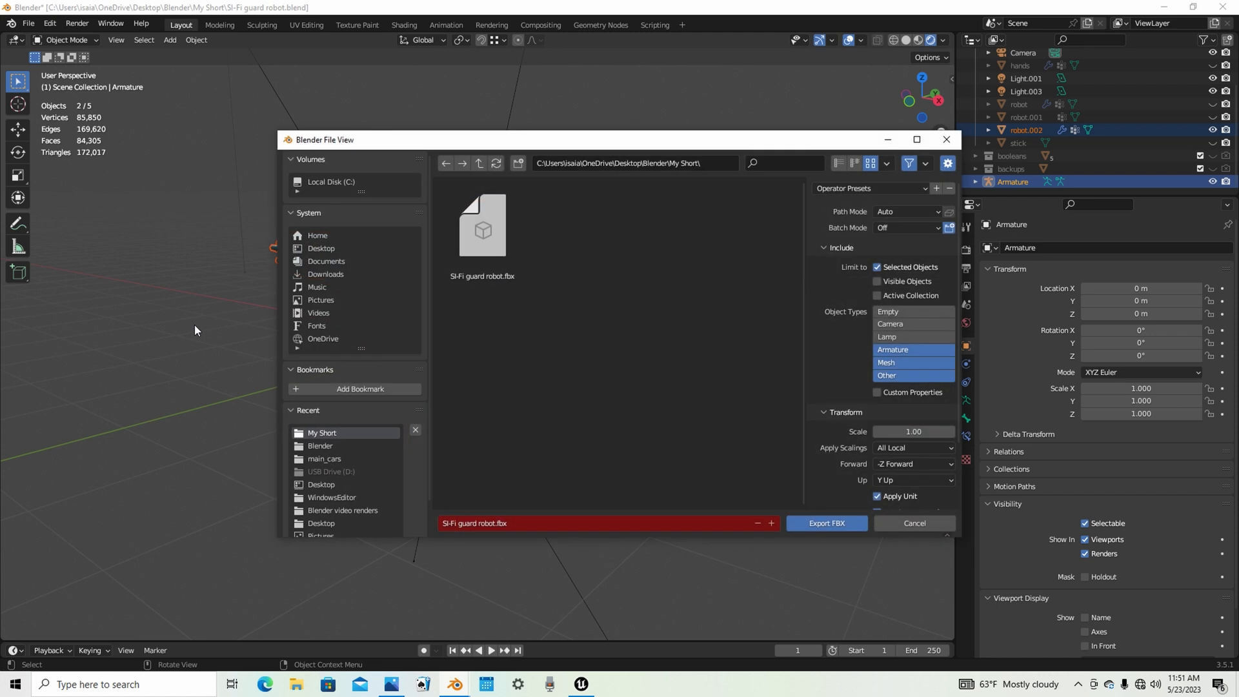
{"action": "left_click", "coordinate": [479, 242]}
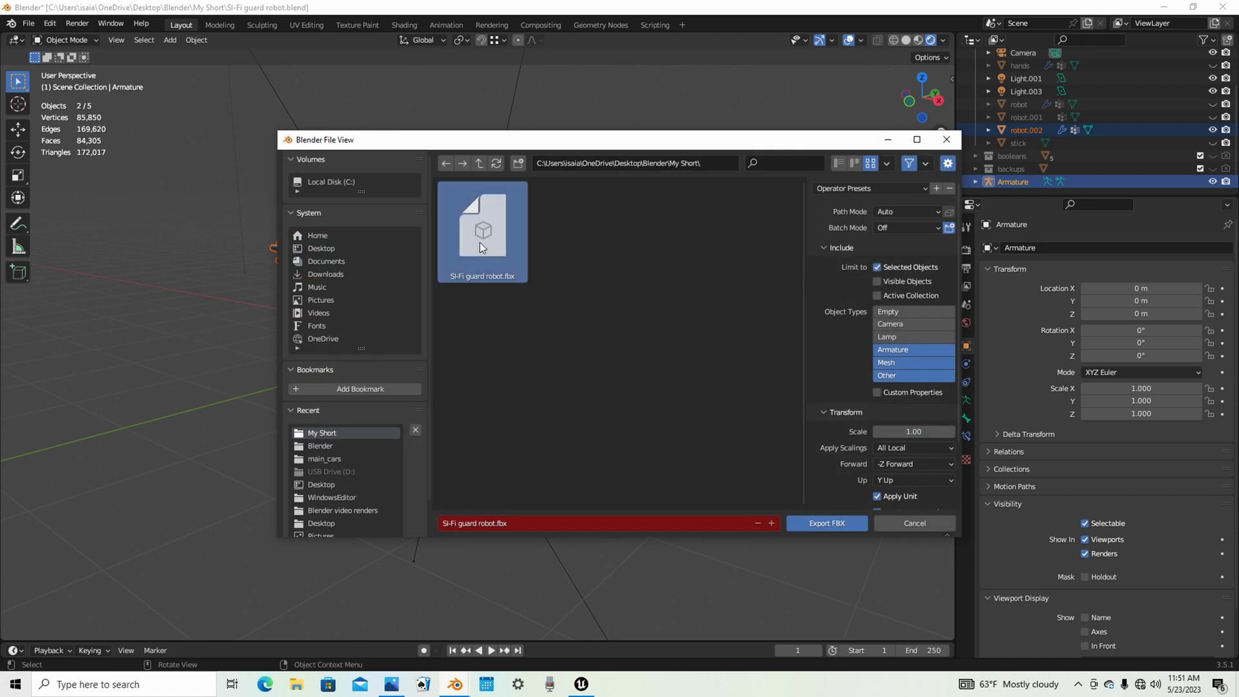
{"action": "key", "text": "Delete"}
{"action": "left_click", "coordinate": [481, 244]}
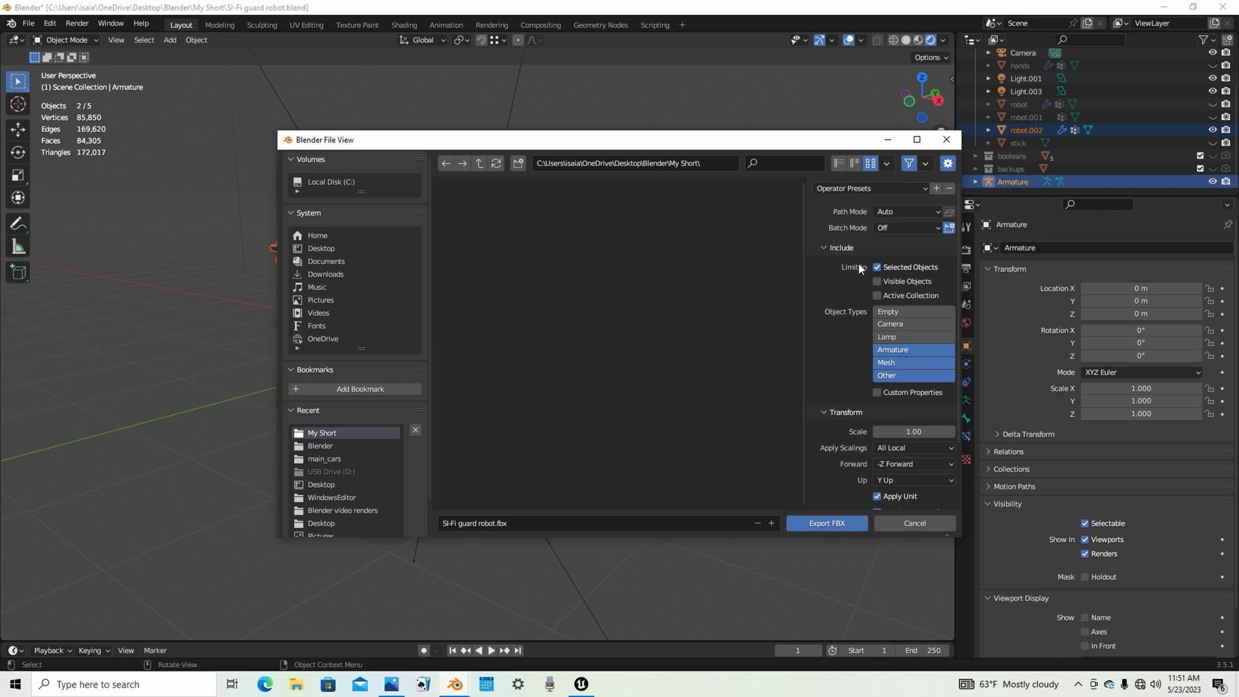
- Reset the FBX export options to the operator defaults and limit the export to selected objects
{"action": "left_click", "coordinate": [882, 189]}
{"action": "left_click", "coordinate": [879, 204]}
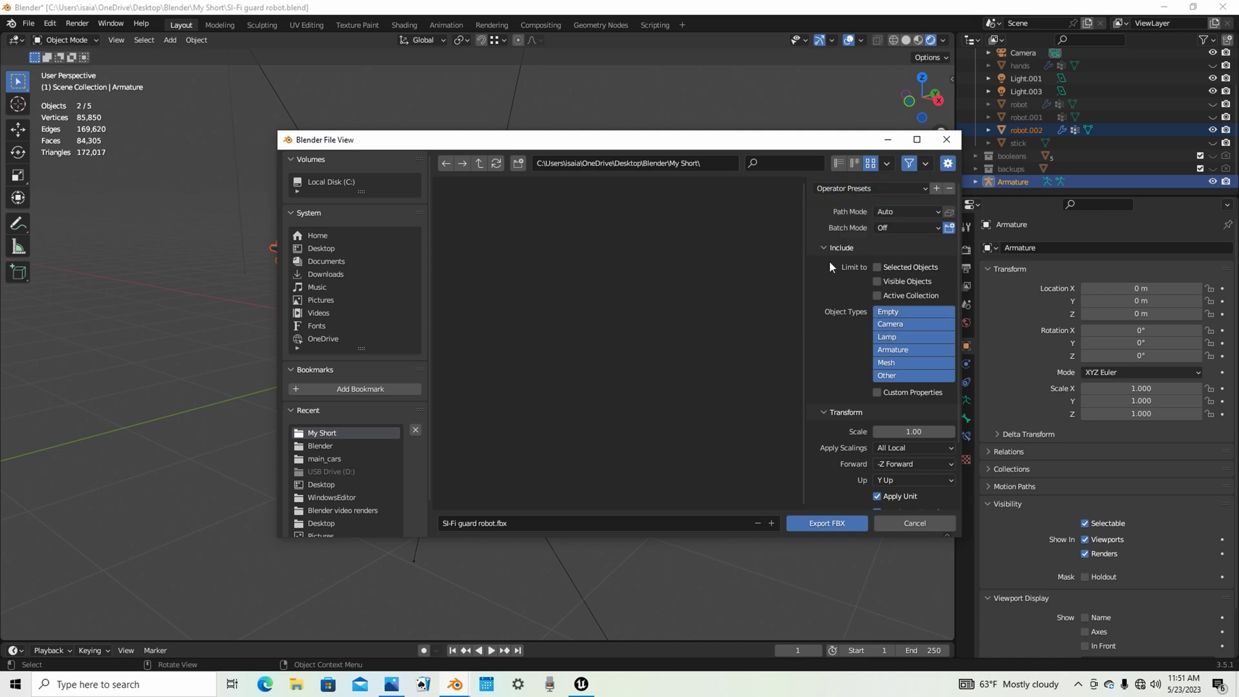
{"action": "left_click", "coordinate": [876, 267]}
{"action": "left_click_drag", "start_coordinate": [743, 144], "coordinate": [663, 445]}
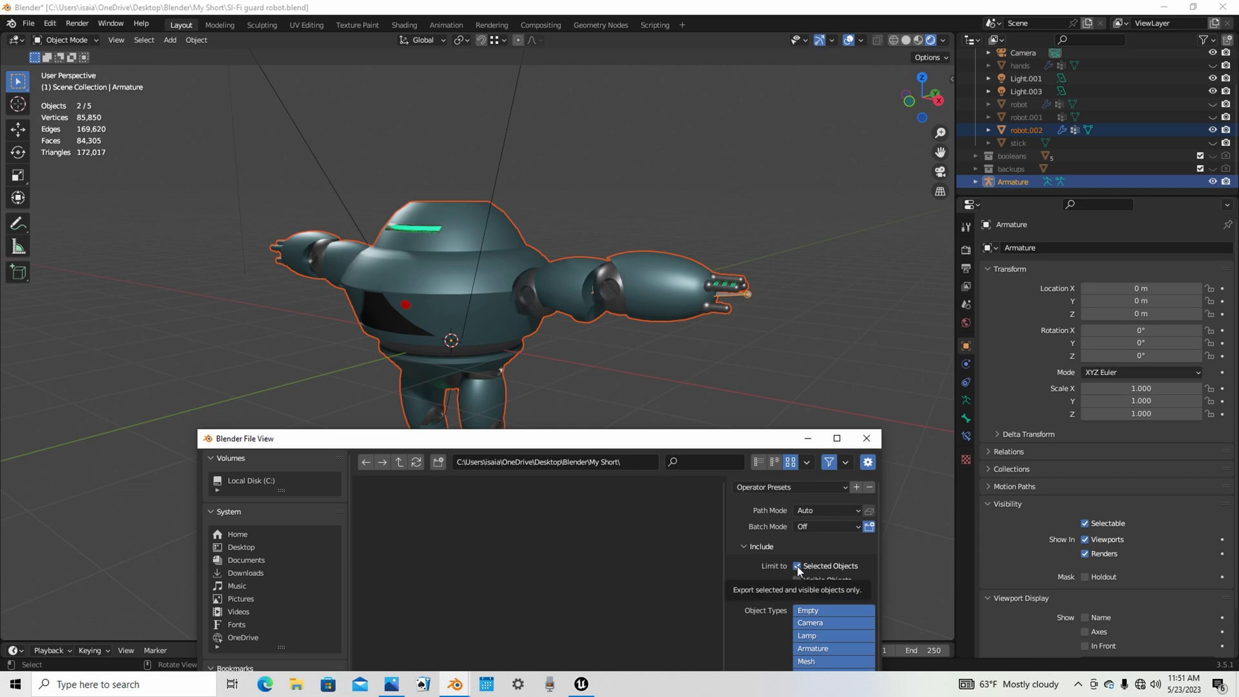
- Restrict the exported object types to Armature, Mesh and Other
{"action": "scroll", "coordinate": [1024, 80], "scroll_direction": "up", "scroll_amount": 3}
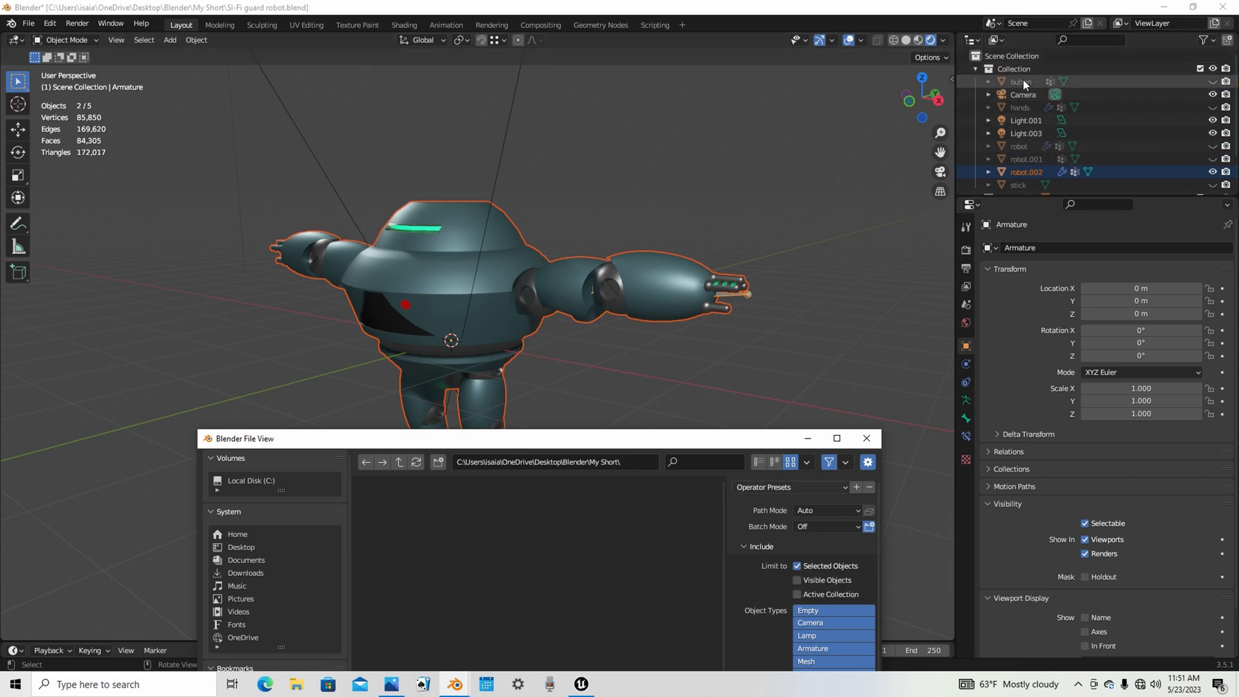
{"action": "scroll", "coordinate": [1023, 90], "scroll_direction": "down", "scroll_amount": 3}
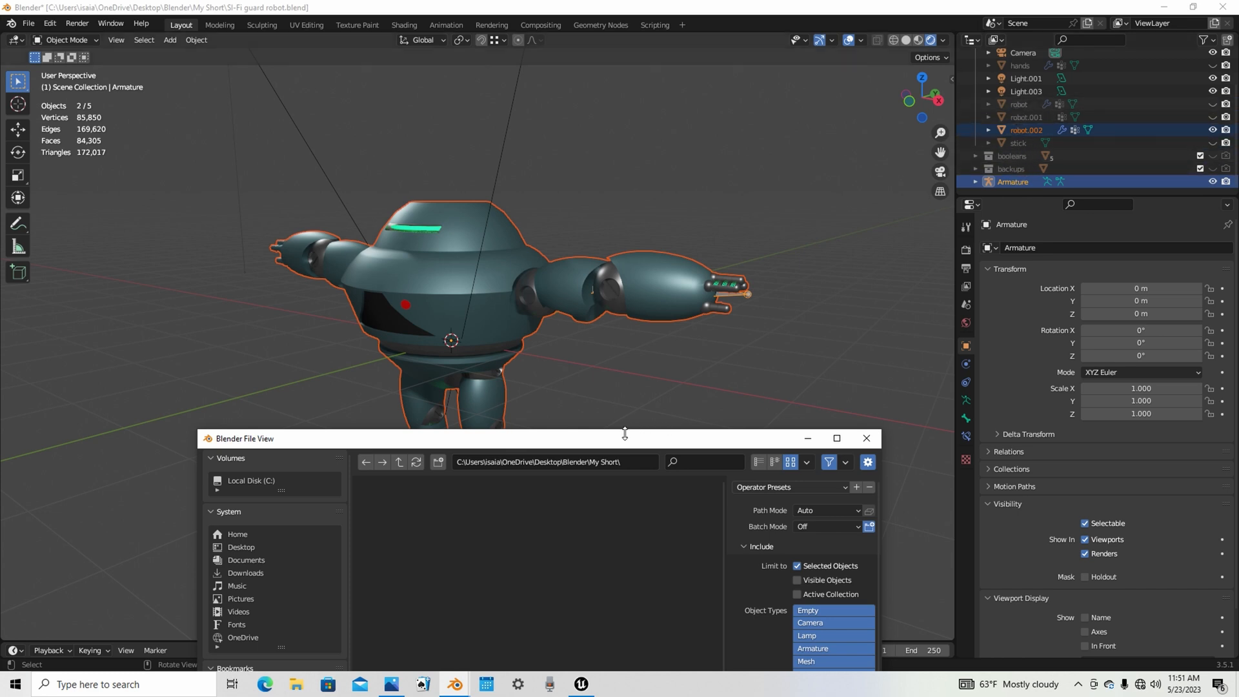
{"action": "left_click_drag", "start_coordinate": [624, 434], "coordinate": [615, 180]}
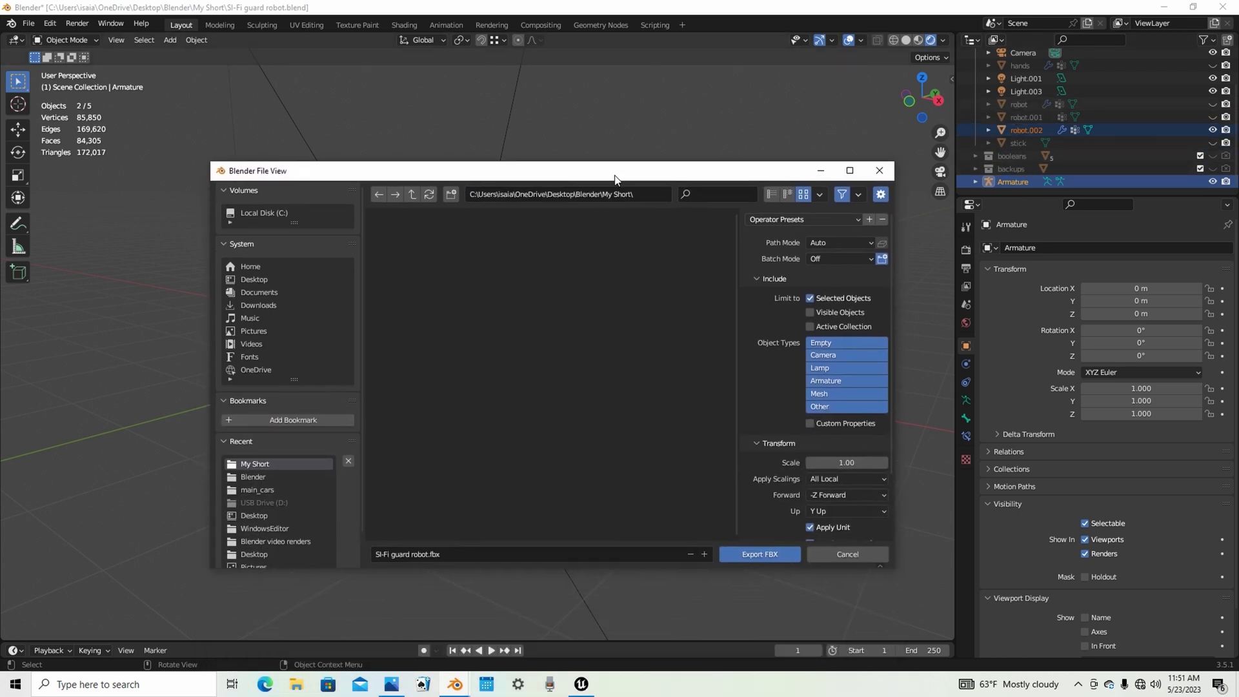
{"action": "left_click", "coordinate": [824, 382]}
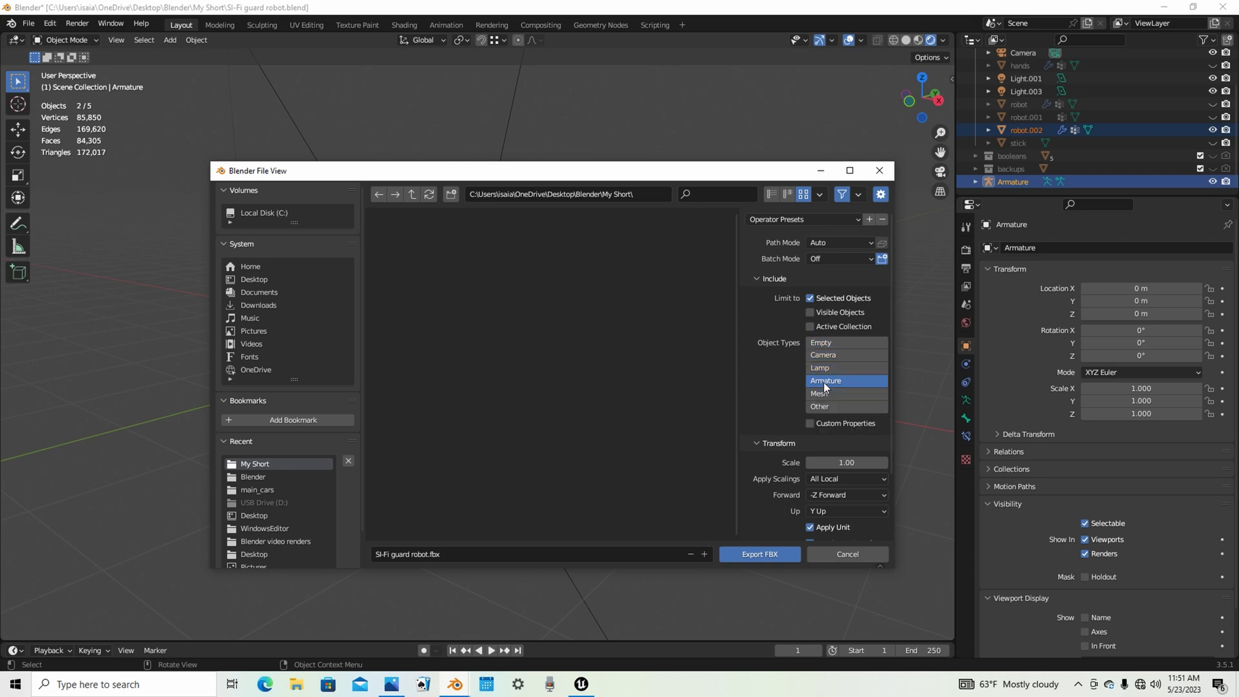
{"action": "left_click", "coordinate": [826, 393], "text": "shift"}
{"action": "left_click", "coordinate": [829, 408], "text": "shift"}
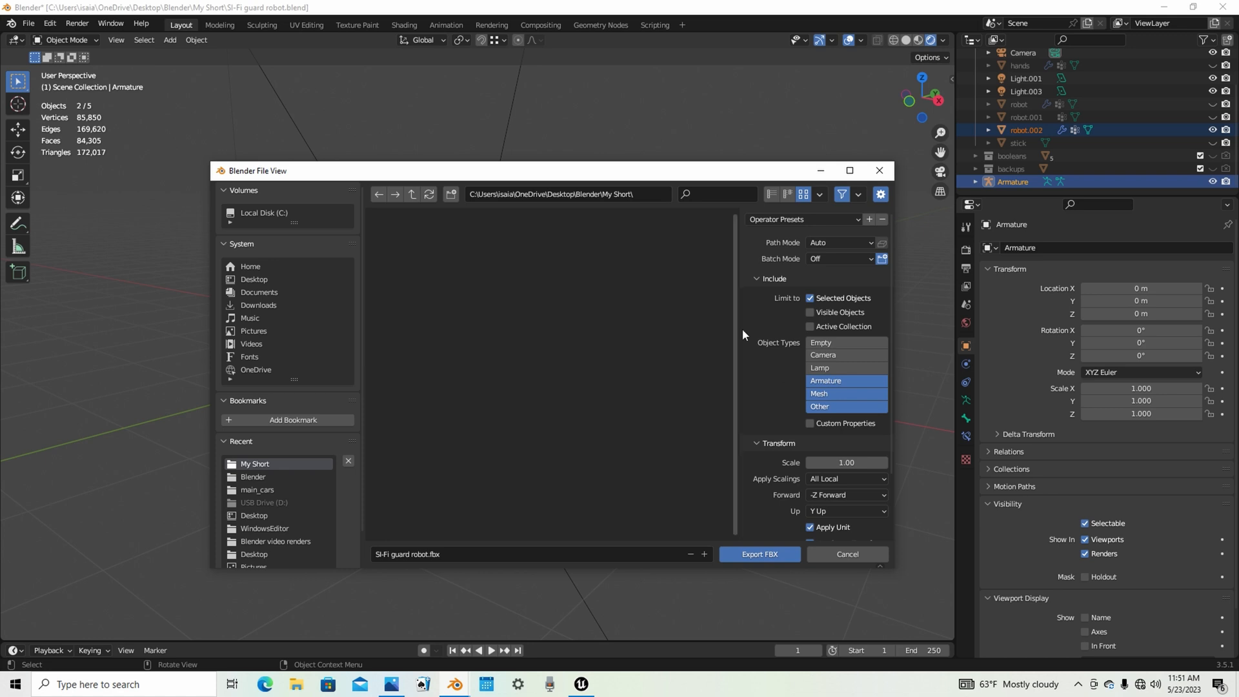
- Turn off Bake Animation and expand the Armature and Geometry export options
{"action": "scroll", "coordinate": [749, 330], "scroll_direction": "down", "scroll_amount": 1}
{"action": "scroll", "coordinate": [750, 330], "scroll_direction": "down", "scroll_amount": 2}
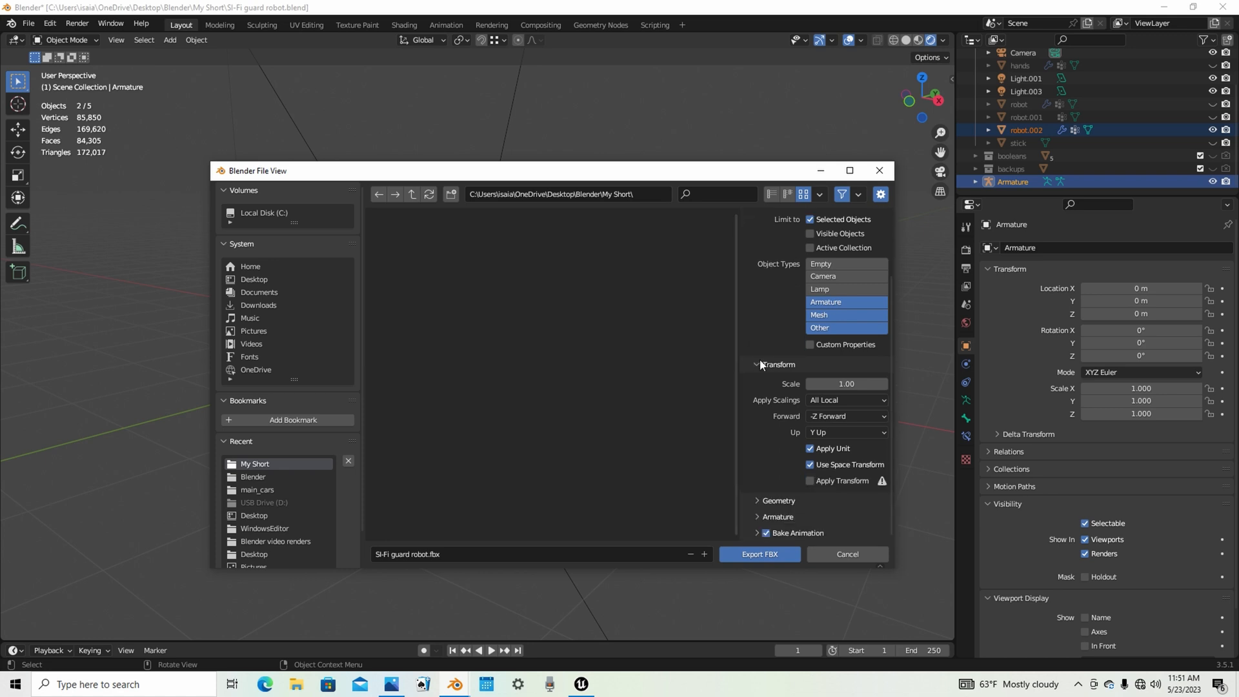
{"action": "left_click", "coordinate": [766, 532]}
{"action": "left_click", "coordinate": [786, 521]}
{"action": "left_click", "coordinate": [786, 504]}
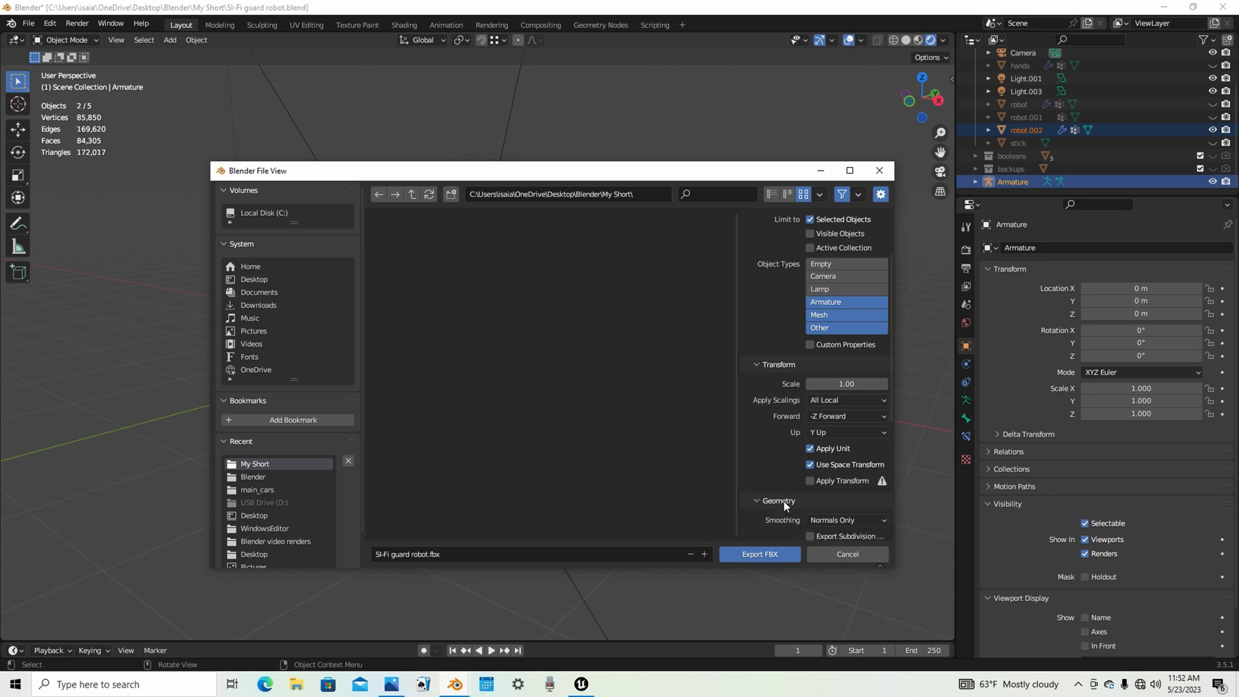
- Enable Tangent Space in the FBX geometry export options
{"action": "scroll", "coordinate": [785, 505], "scroll_direction": "down", "scroll_amount": 5}
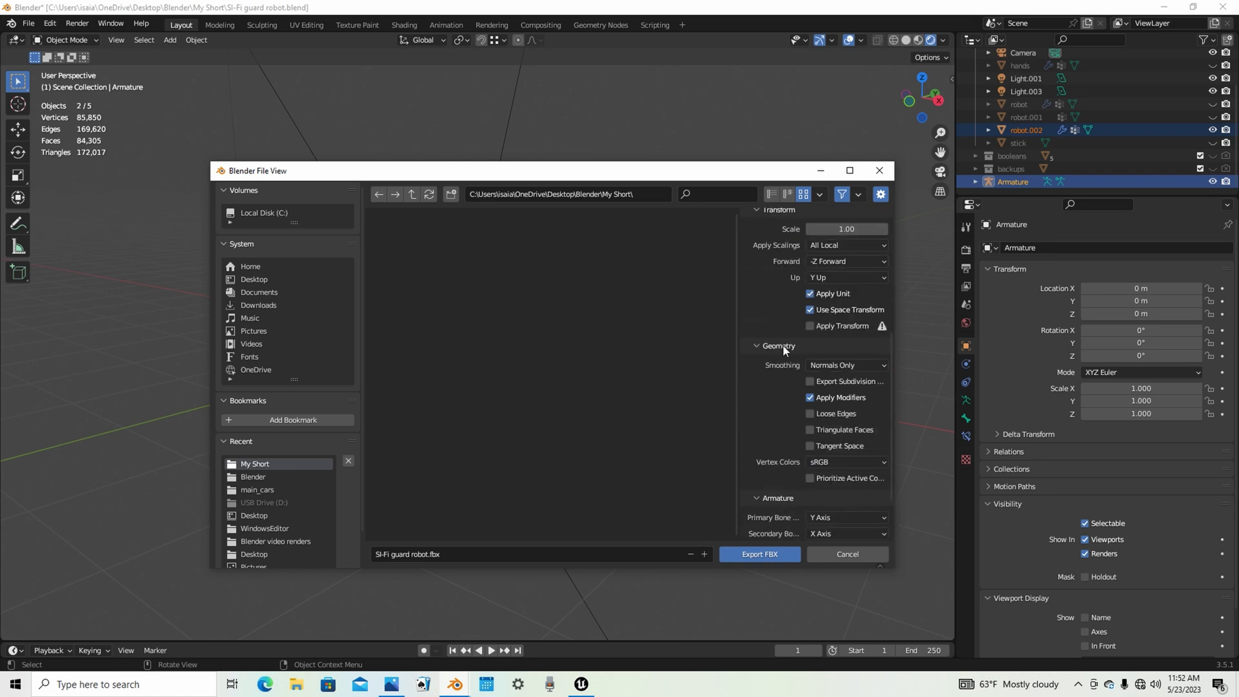
{"action": "left_click", "coordinate": [809, 447]}
{"action": "left_click_drag", "start_coordinate": [644, 177], "coordinate": [640, 410]}
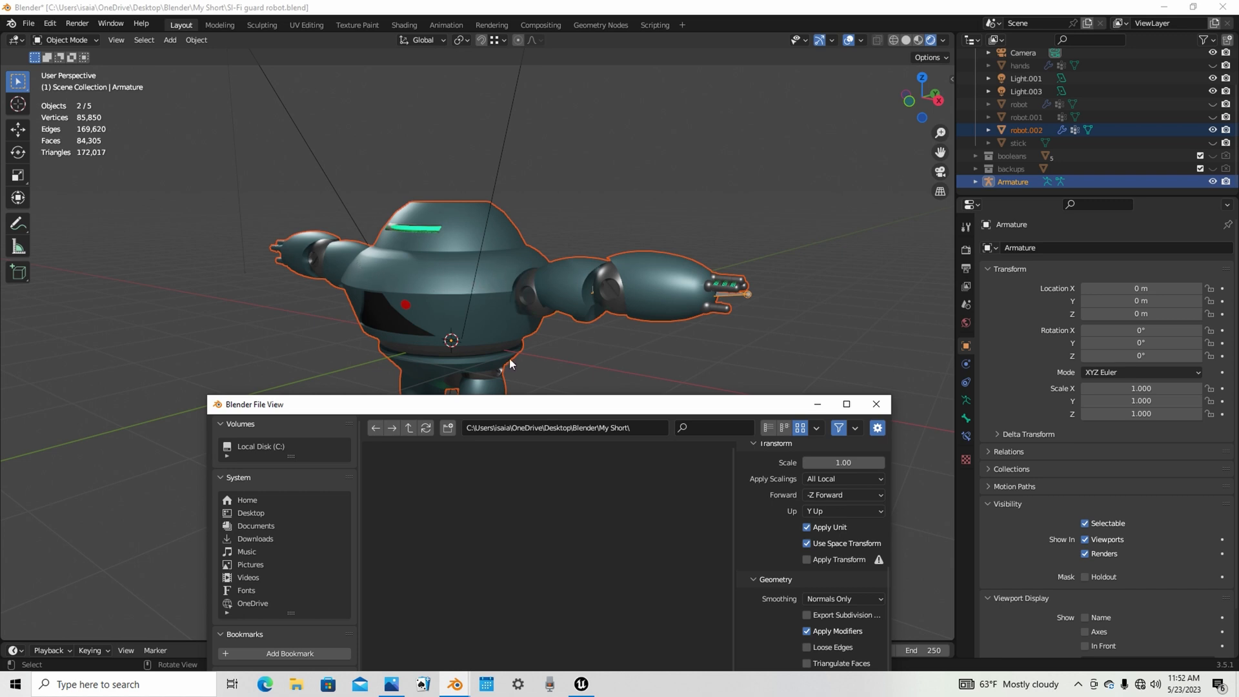
{"action": "left_click_drag", "start_coordinate": [673, 406], "coordinate": [703, 149]}
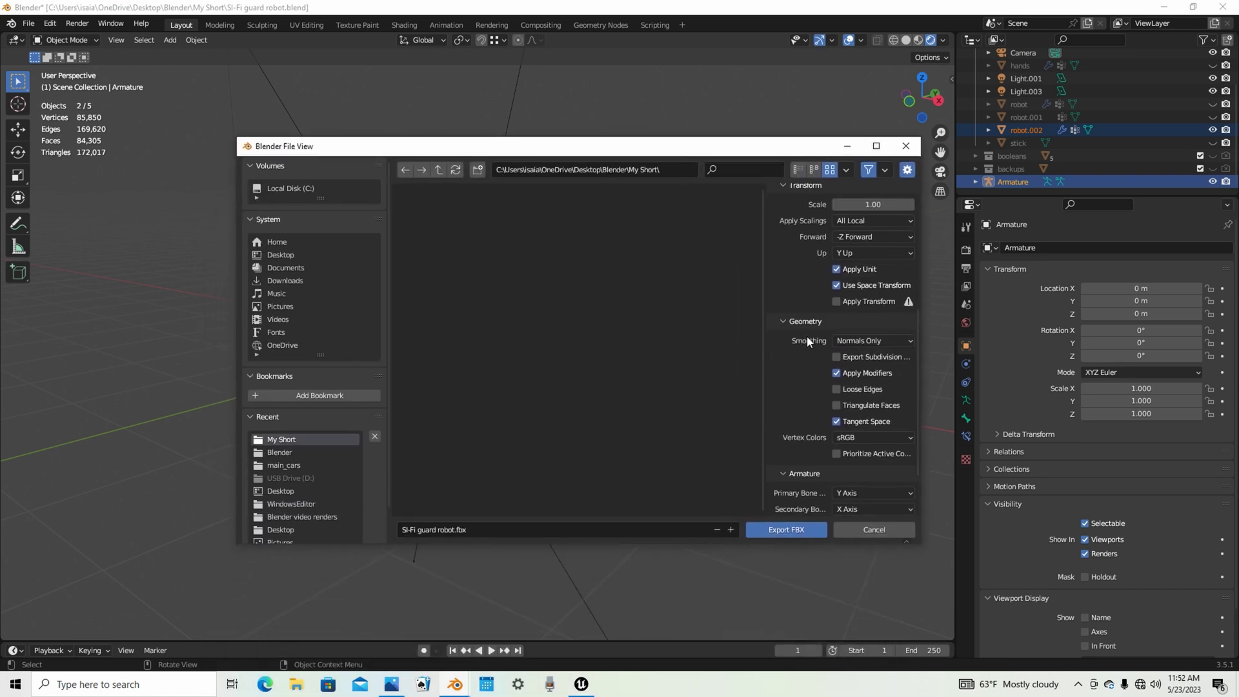
- Turn off Add Leaf Bones in the FBX armature export options
{"action": "scroll", "coordinate": [790, 388], "scroll_direction": "down", "scroll_amount": 3}
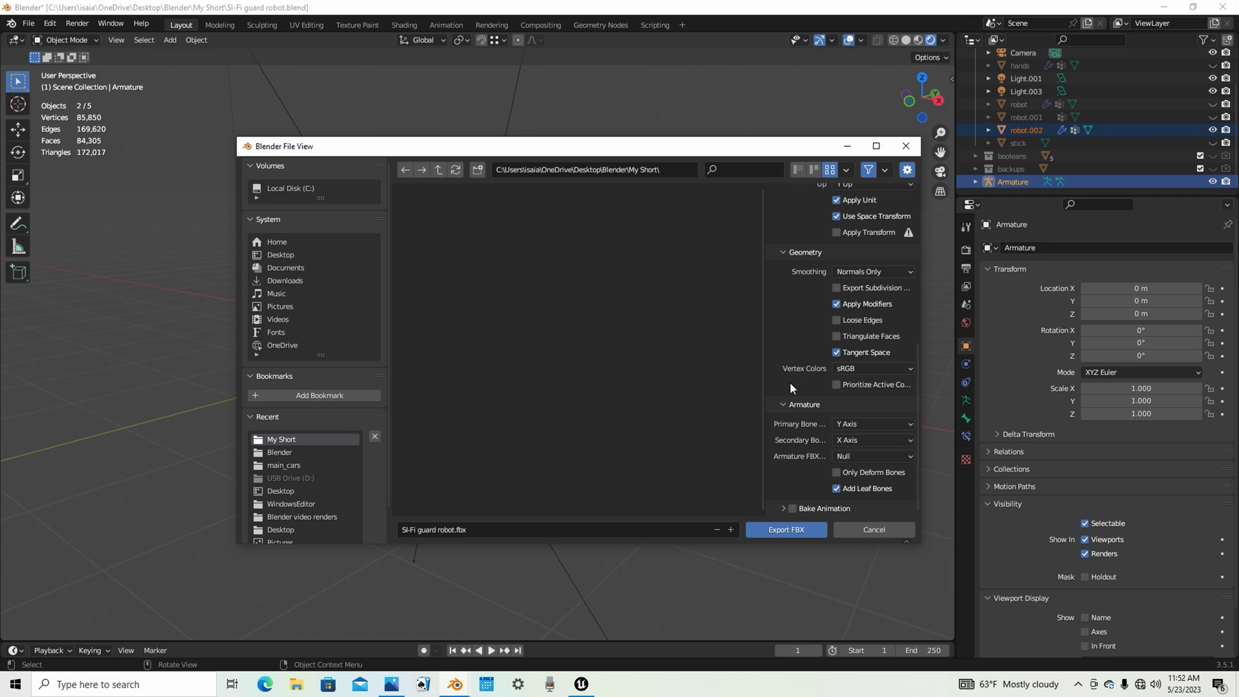
{"action": "left_click", "coordinate": [836, 489]}
{"action": "scroll", "coordinate": [811, 479], "scroll_direction": "up", "scroll_amount": 1}
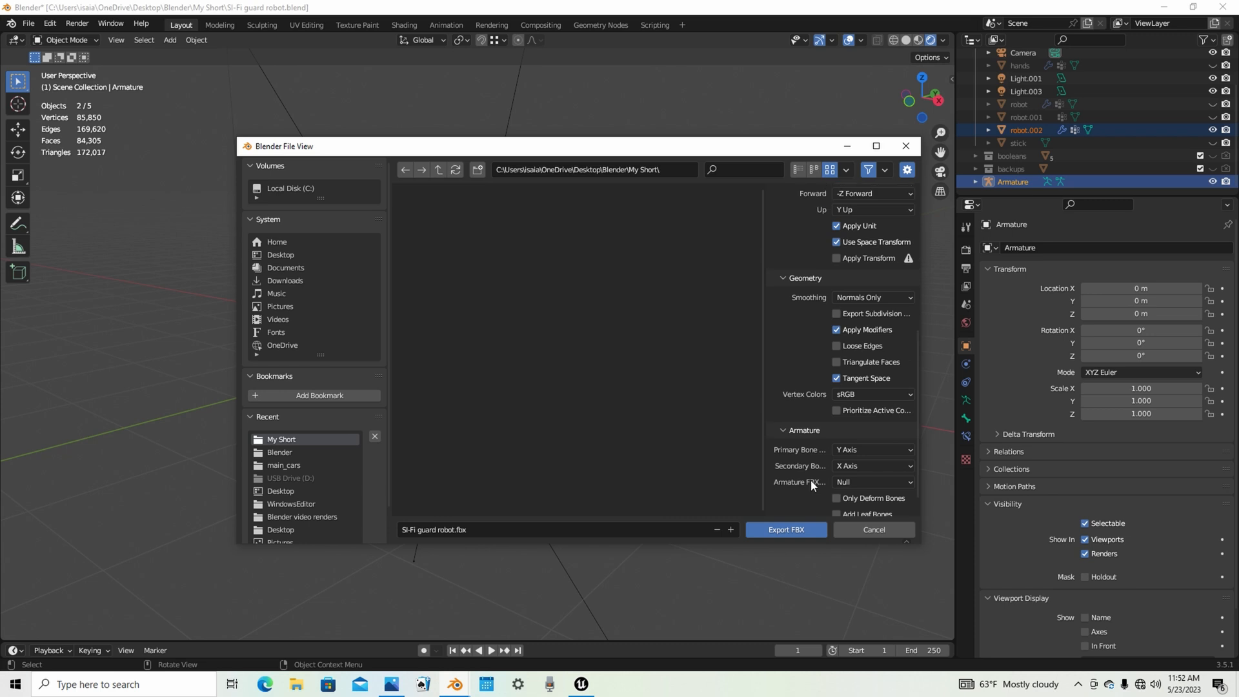
{"action": "scroll", "coordinate": [811, 480], "scroll_direction": "down", "scroll_amount": 1}
{"action": "scroll", "coordinate": [811, 479], "scroll_direction": "up", "scroll_amount": 12}
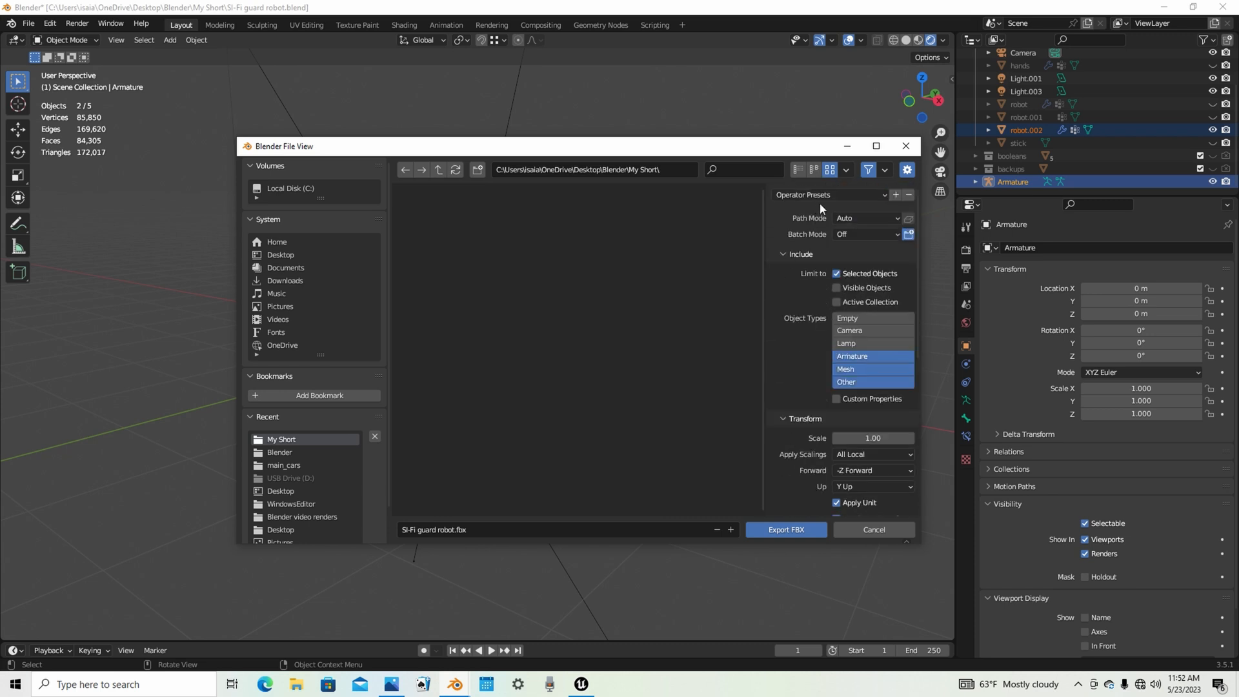
- Try to save the current export options as a new operator preset and look through the list of presets
{"action": "left_click", "coordinate": [897, 195]}
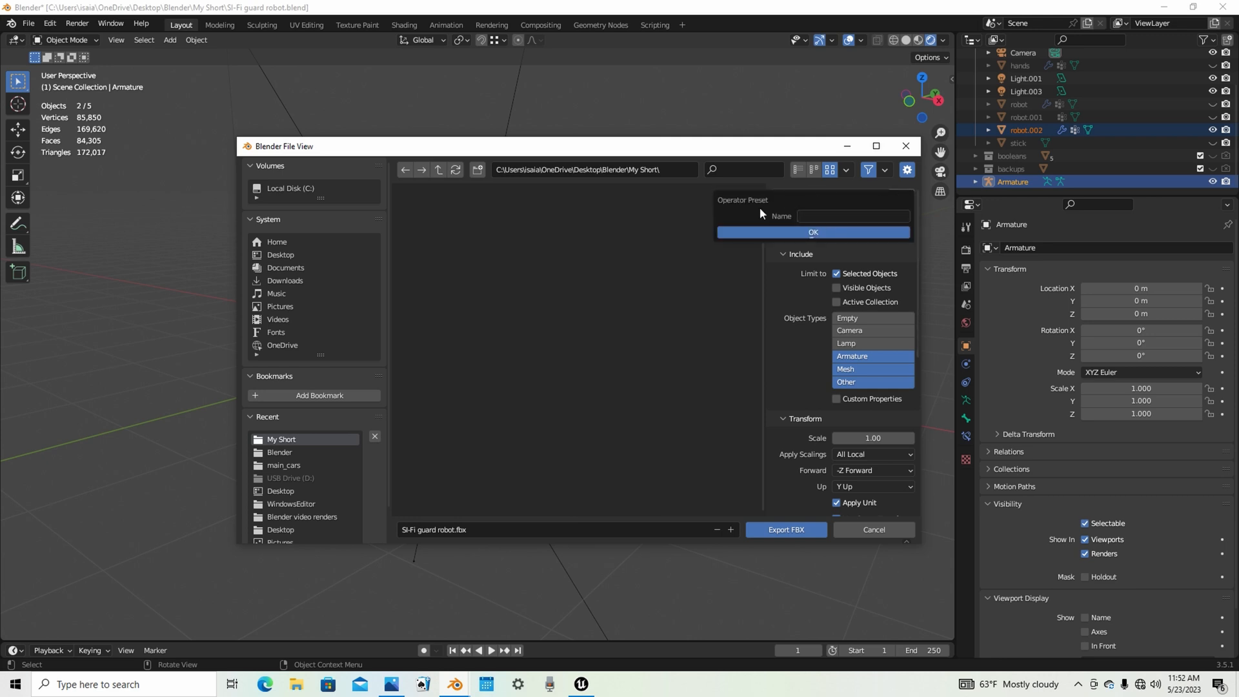
{"action": "left_click", "coordinate": [838, 214]}
{"action": "type", "text": "djkvfb"}
{"action": "left_click", "coordinate": [797, 232]}
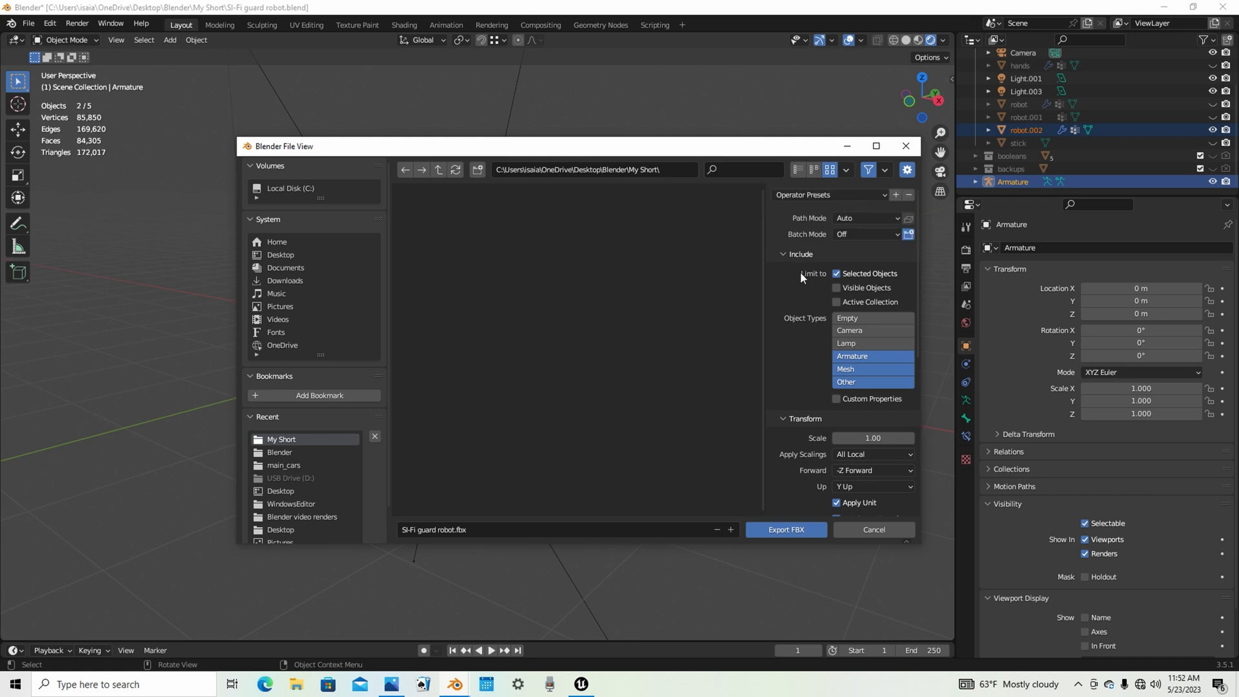
{"action": "left_click", "coordinate": [832, 196]}
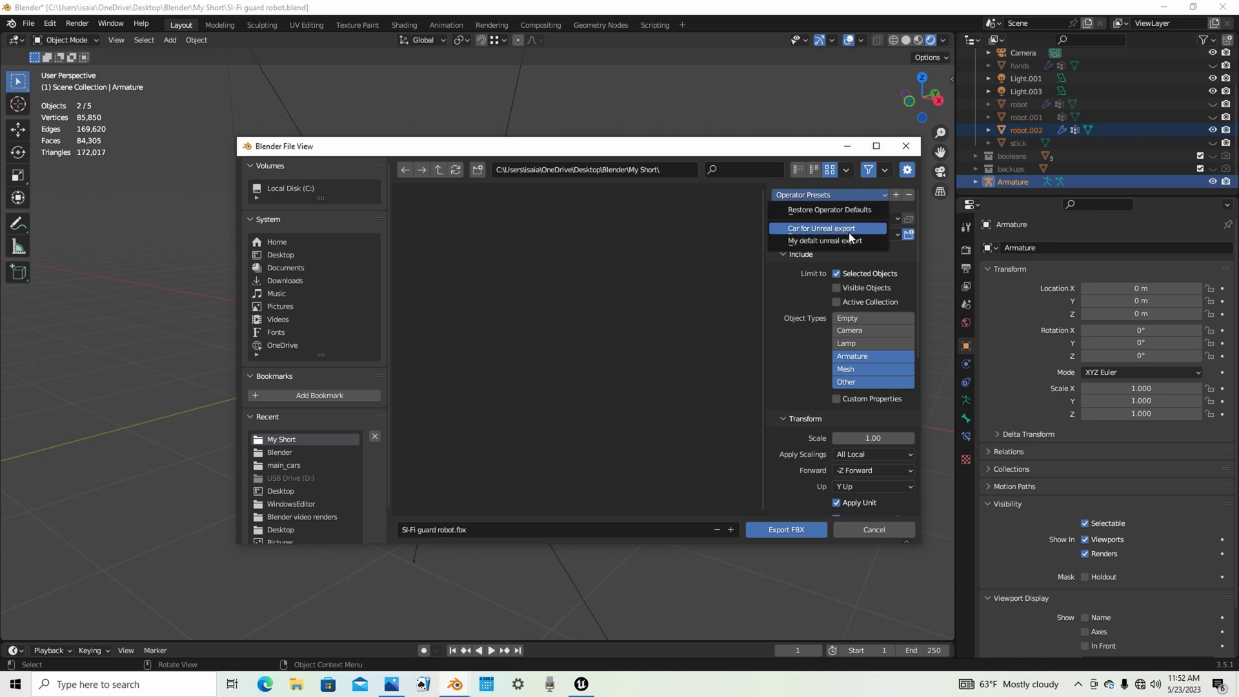
{"action": "left_click", "coordinate": [805, 266]}
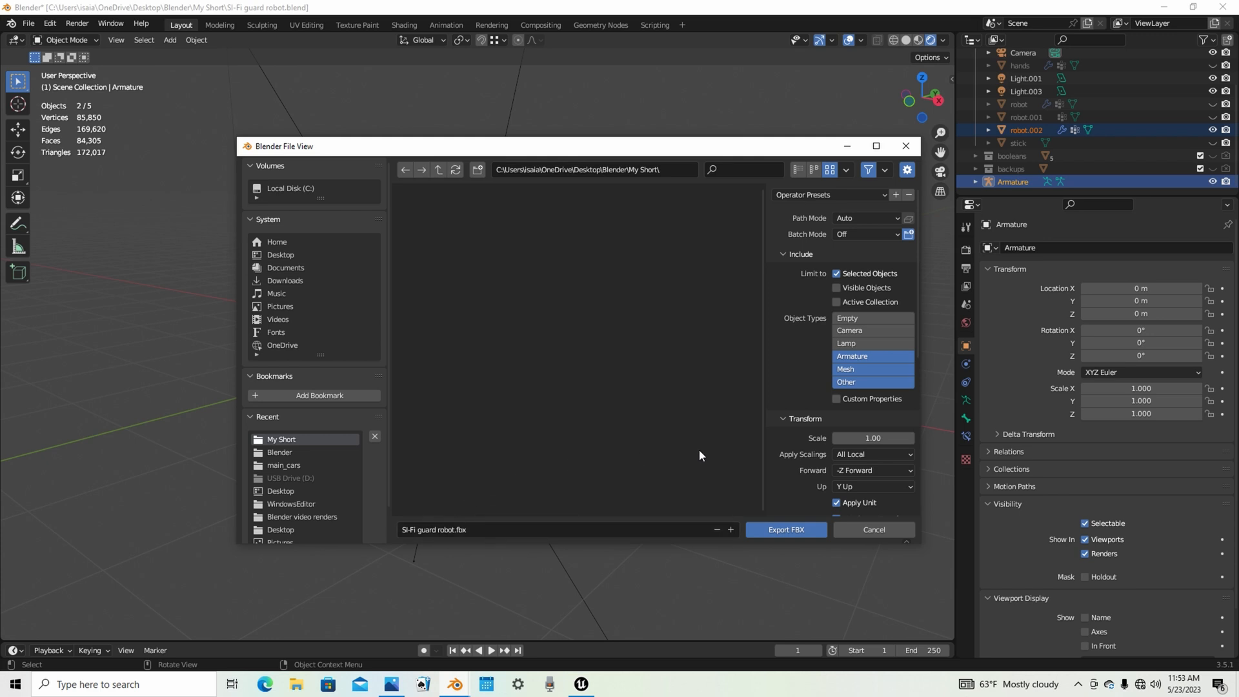
- Export the robot as SI-Fi guard robot.fbx, and switch to Unreal Engine with its content browser open
{"action": "left_click", "coordinate": [781, 530]}
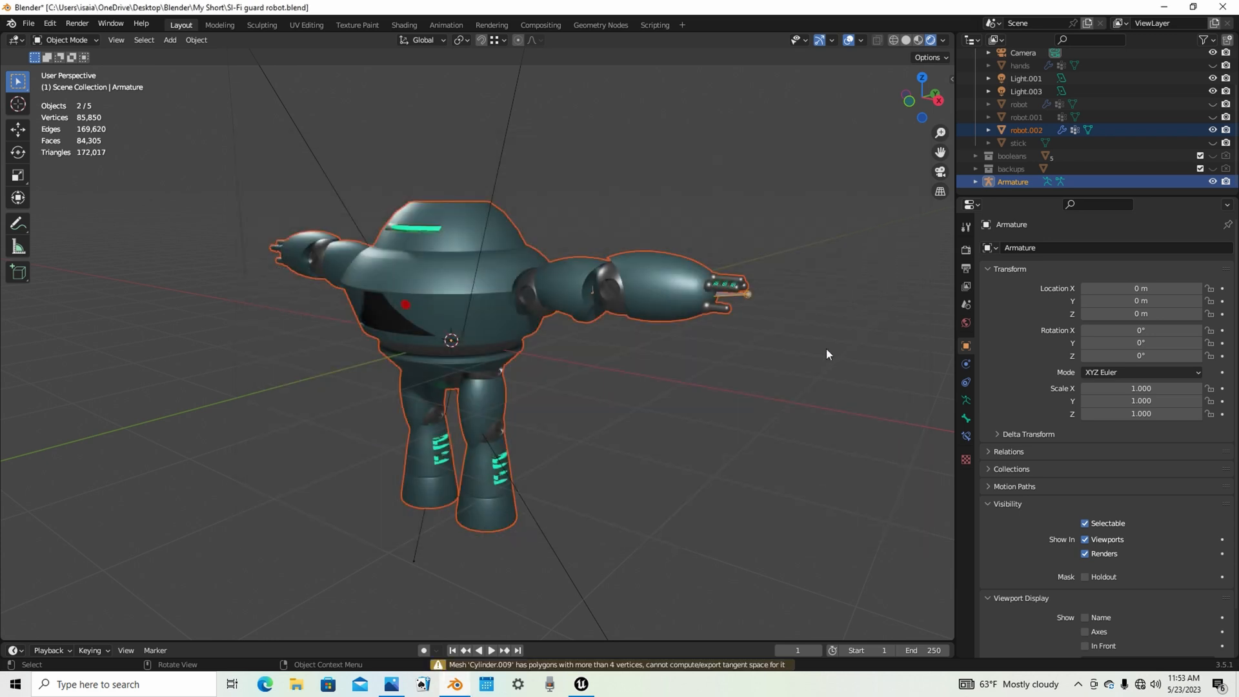
{"action": "left_click", "coordinate": [583, 684]}
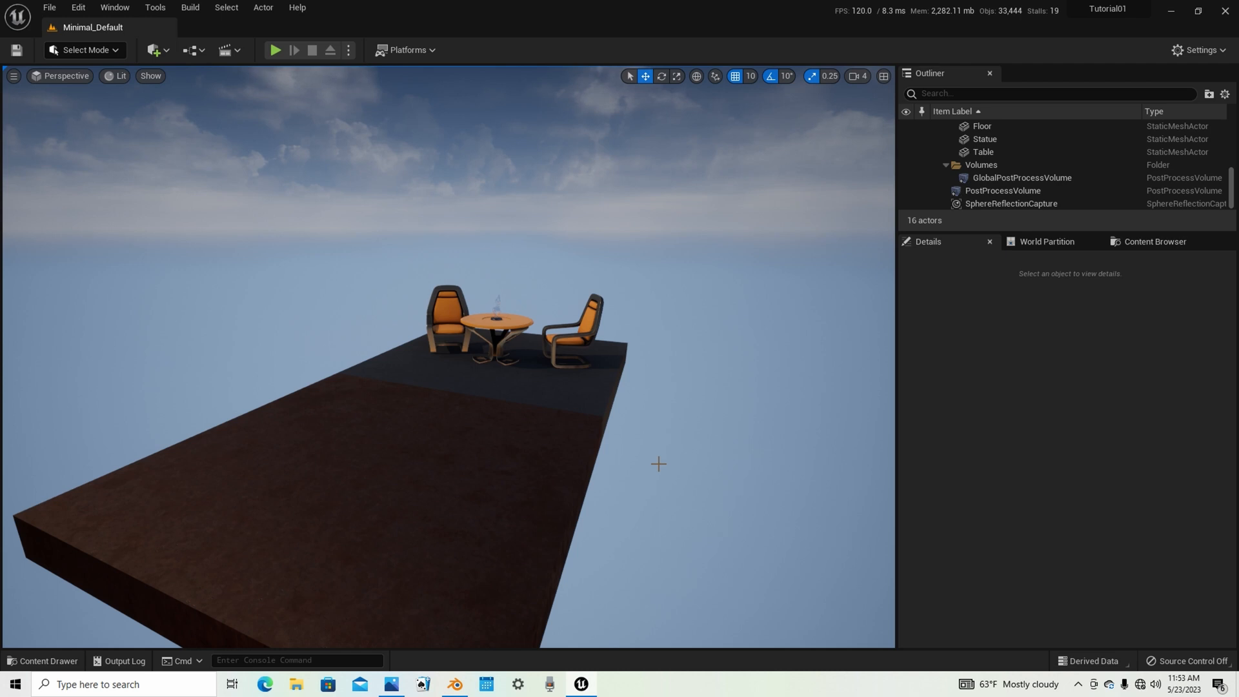
{"action": "right_click_drag", "start_coordinate": [654, 351], "coordinate": [647, 355]}
{"action": "key", "text": "ctrl+space"}
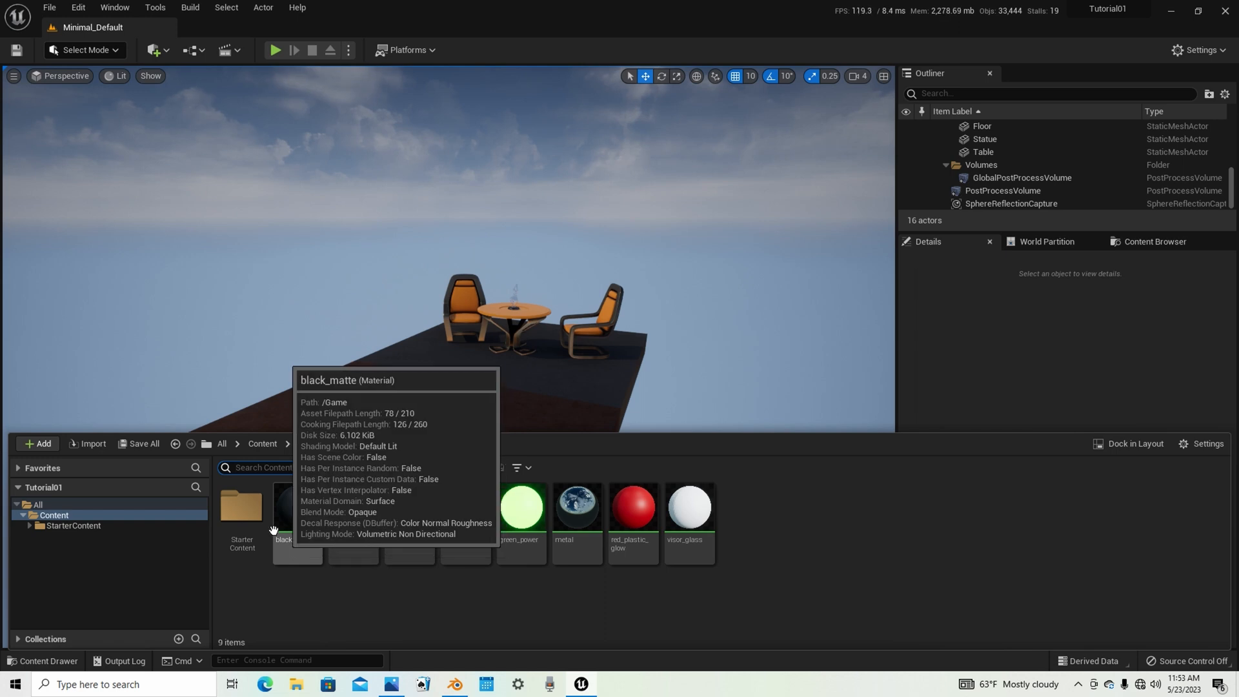
- Start importing SI-Fi guard robot.fbx from the My Short folder into Content and reset the import options to default
{"action": "left_click", "coordinate": [90, 444]}
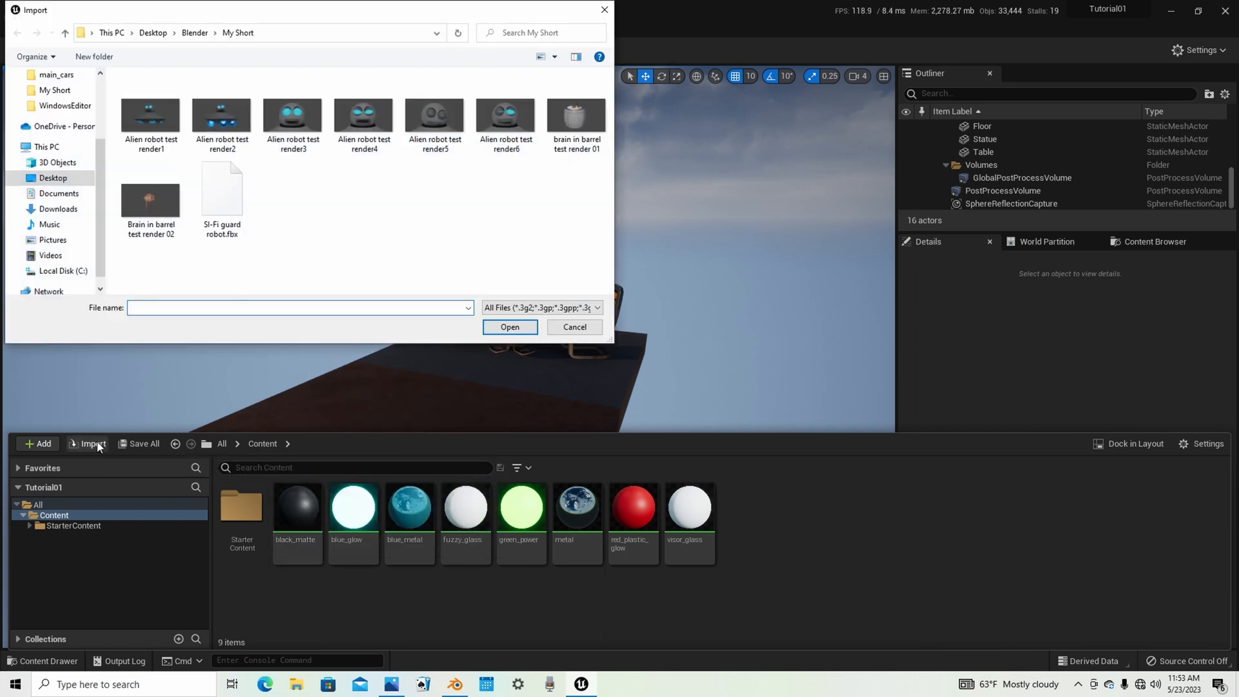
{"action": "left_click", "coordinate": [221, 194]}
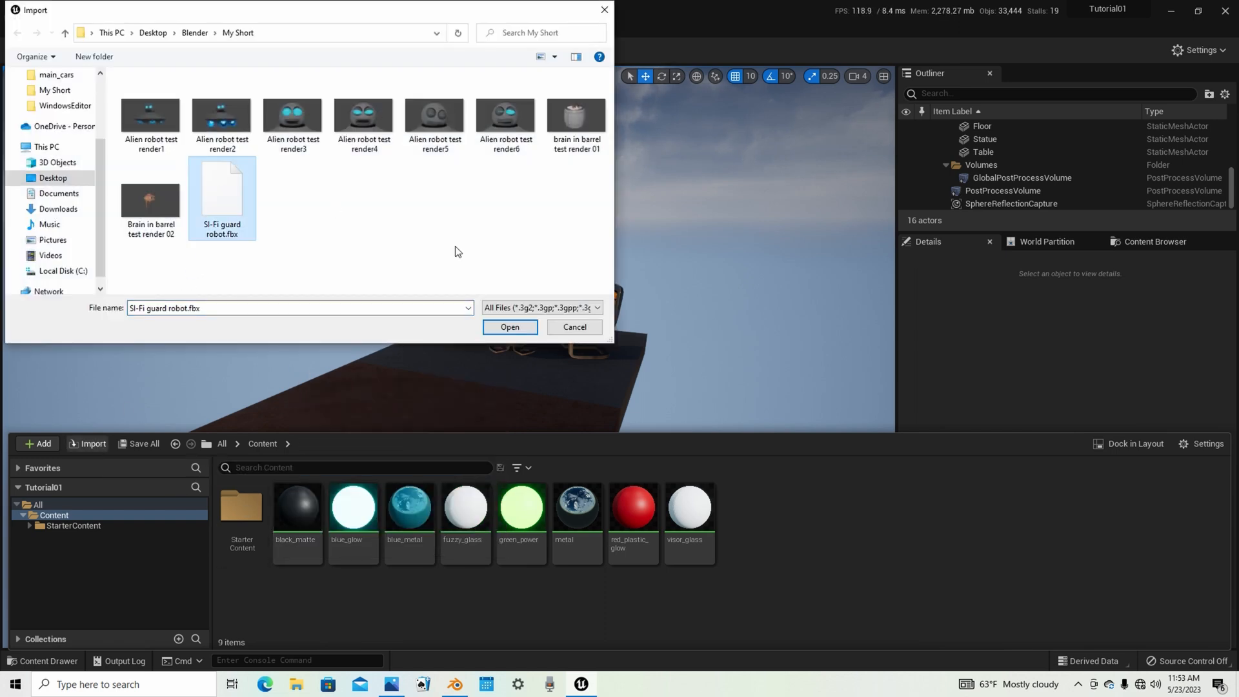
{"action": "left_click", "coordinate": [531, 327]}
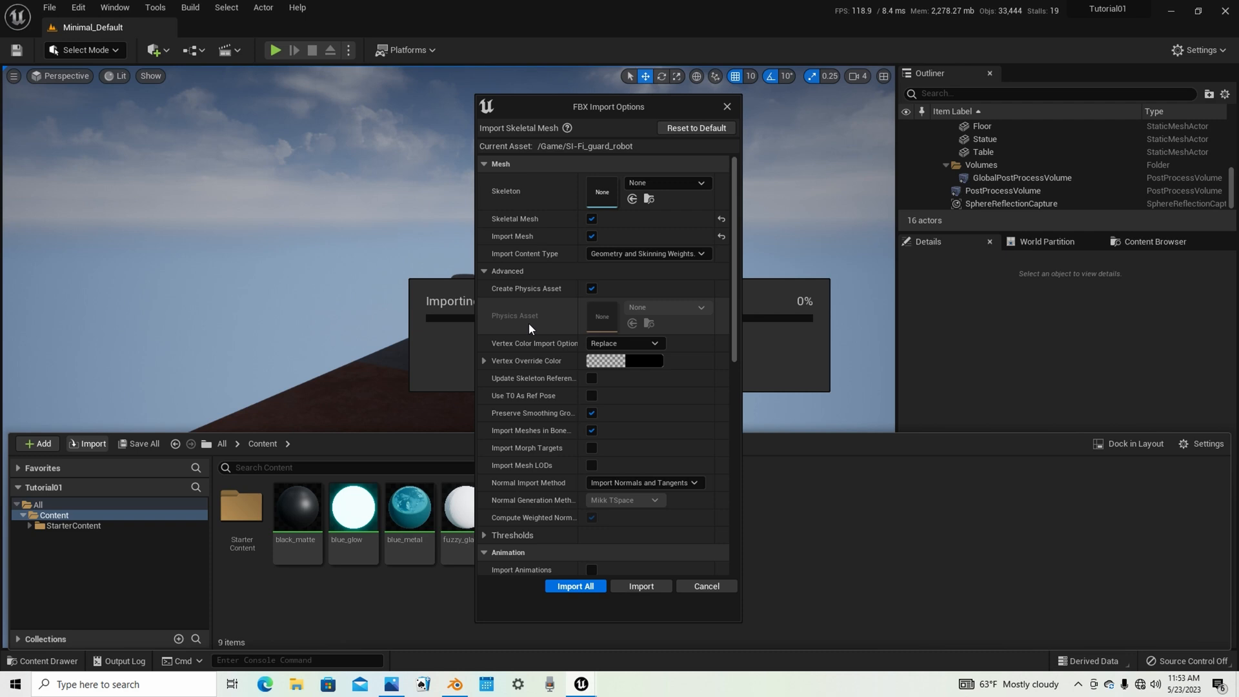
{"action": "left_click", "coordinate": [692, 129]}
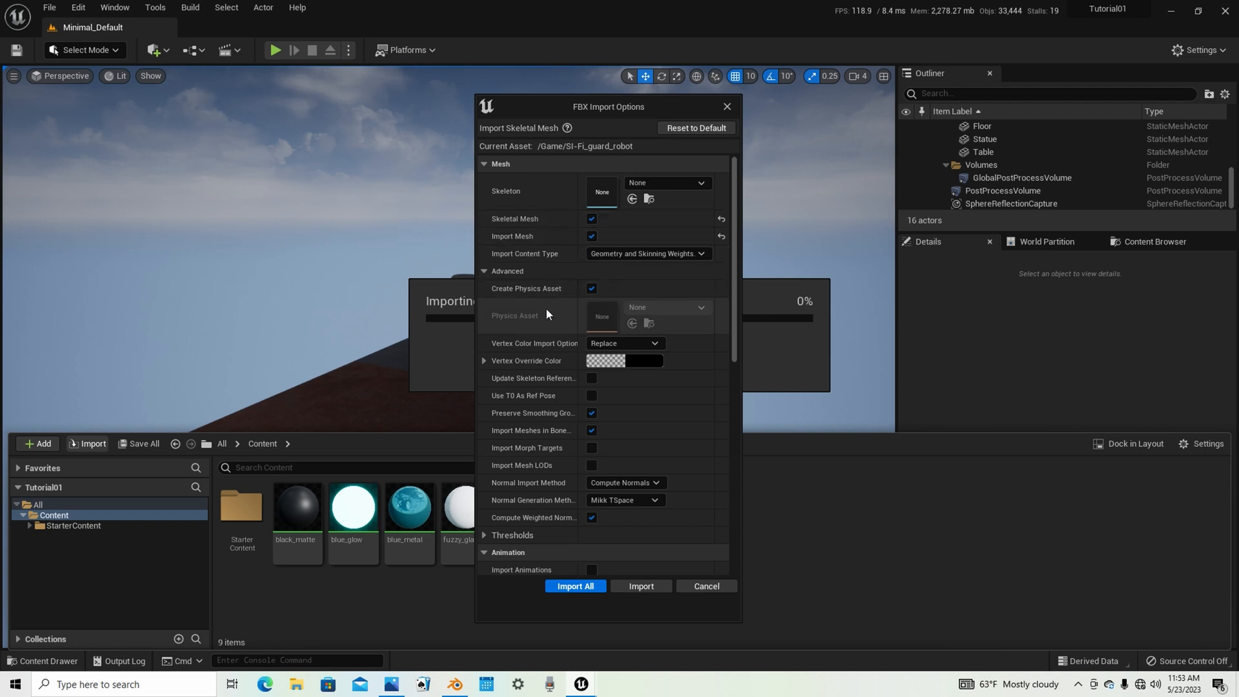
- Set the Normal Import Method in the advanced mesh options to Import Normals and Tangents
{"action": "scroll", "coordinate": [525, 405], "scroll_direction": "down", "scroll_amount": 2}
{"action": "scroll", "coordinate": [524, 405], "scroll_direction": "down", "scroll_amount": 3}
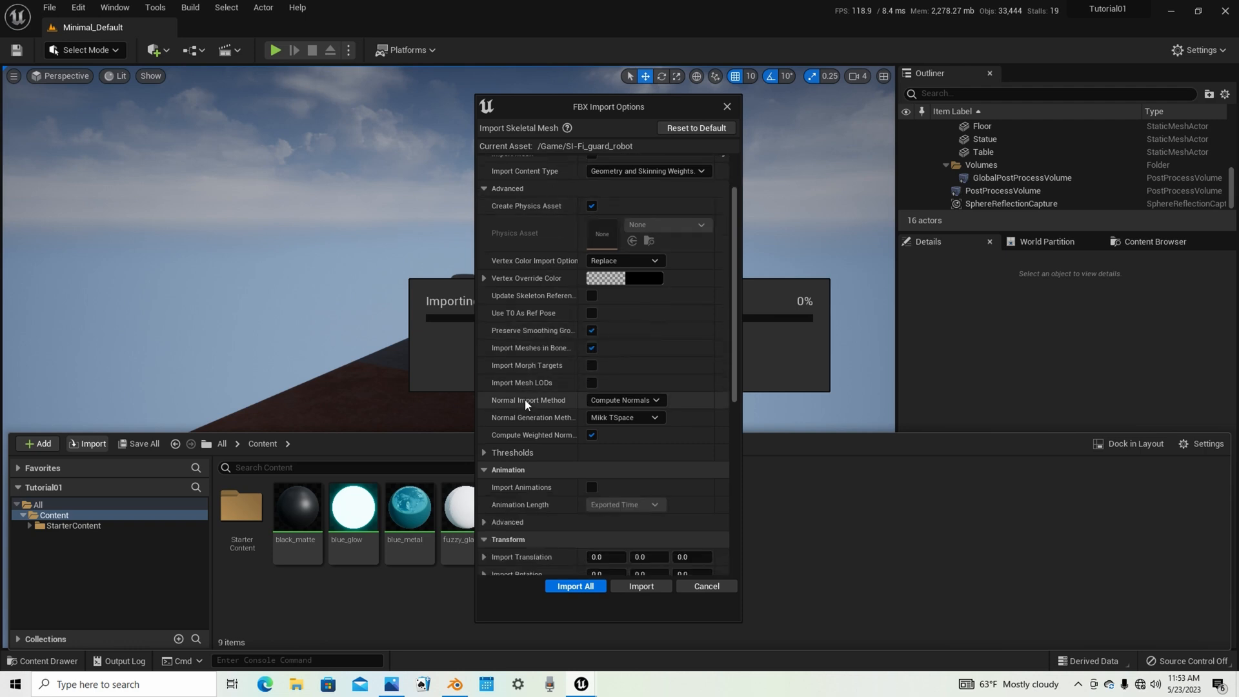
{"action": "scroll", "coordinate": [528, 387], "scroll_direction": "up", "scroll_amount": 5}
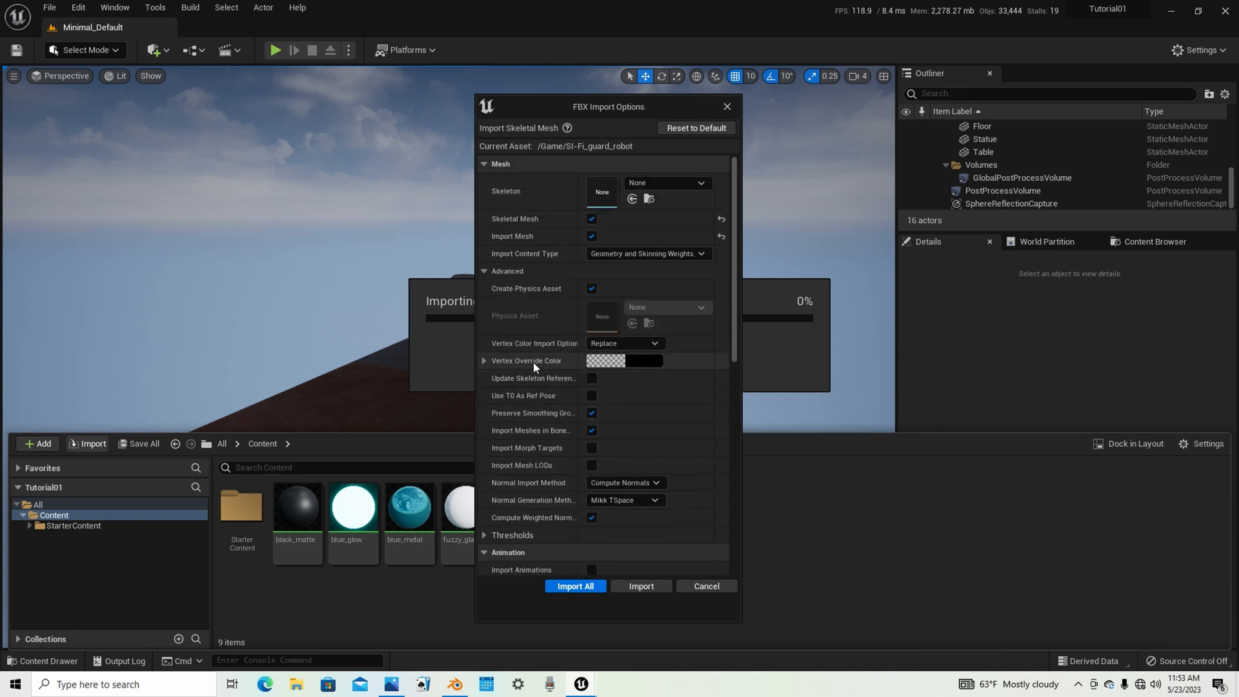
{"action": "left_click", "coordinate": [483, 271]}
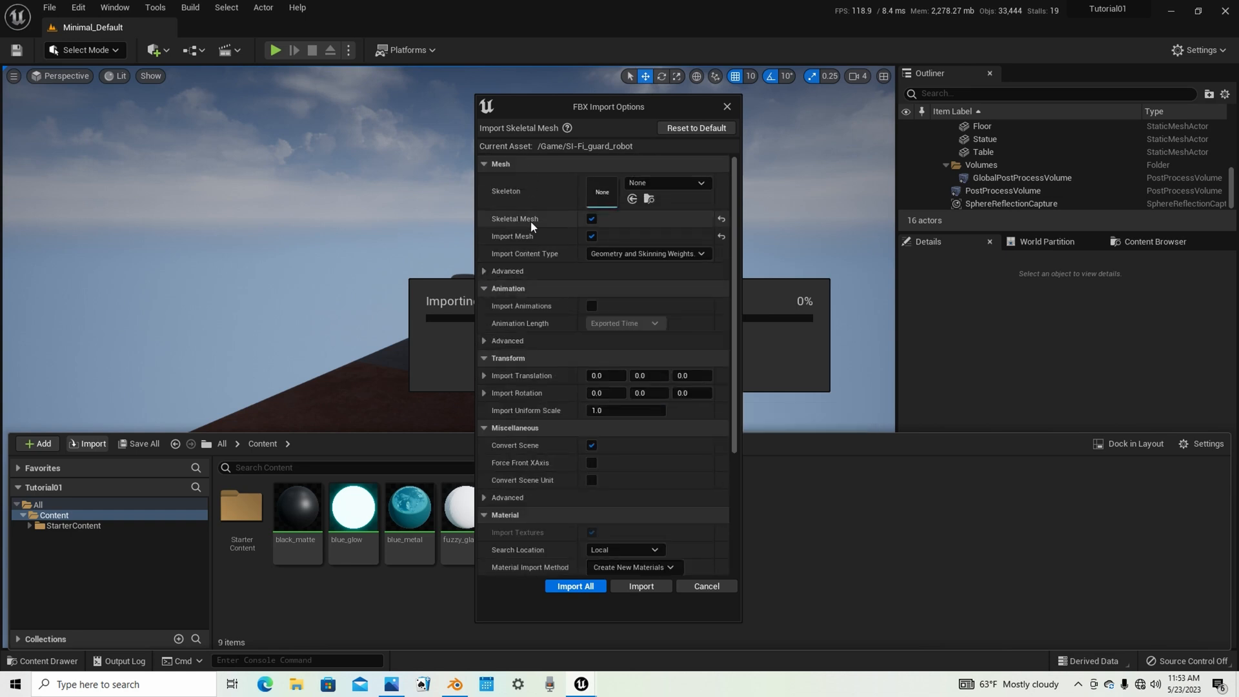
{"action": "left_click", "coordinate": [483, 272]}
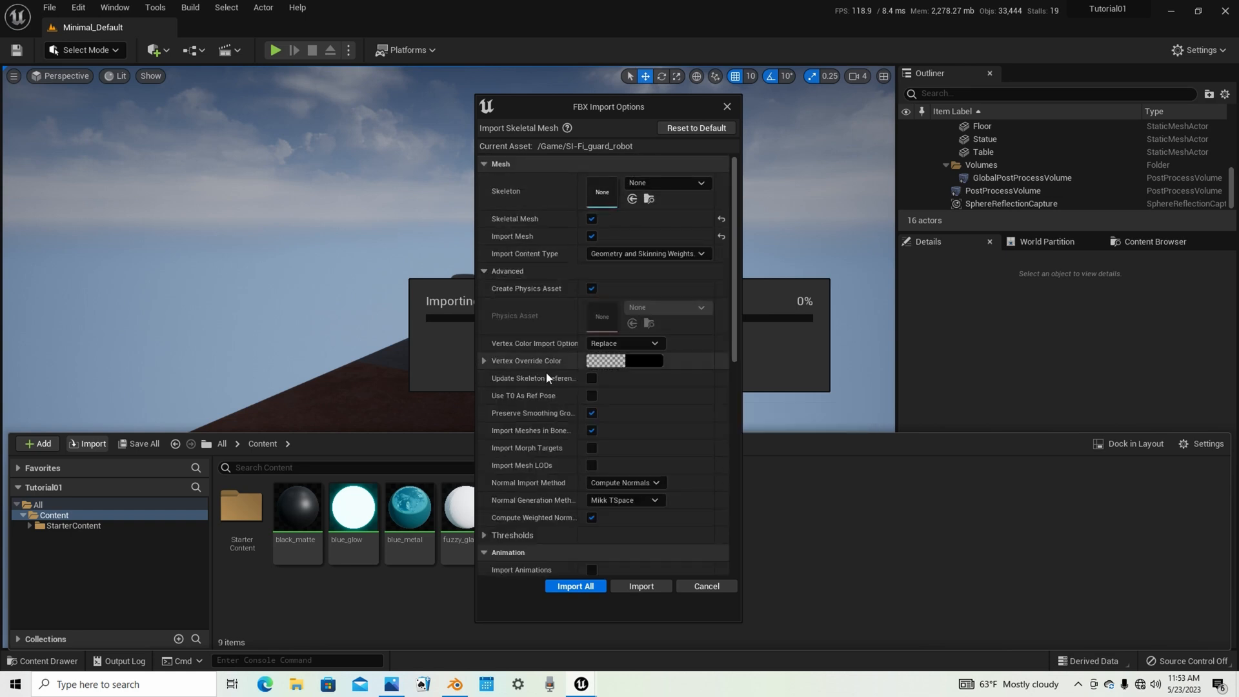
{"action": "scroll", "coordinate": [546, 381], "scroll_direction": "down", "scroll_amount": 3}
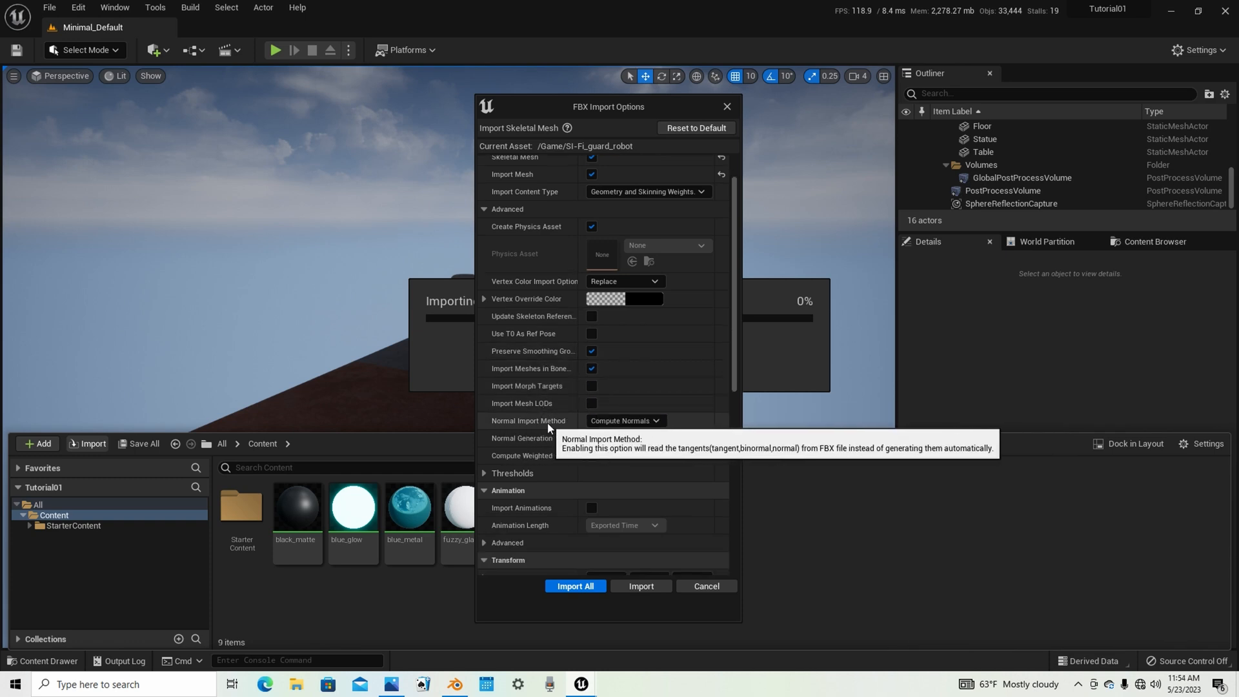
{"action": "left_click", "coordinate": [636, 422]}
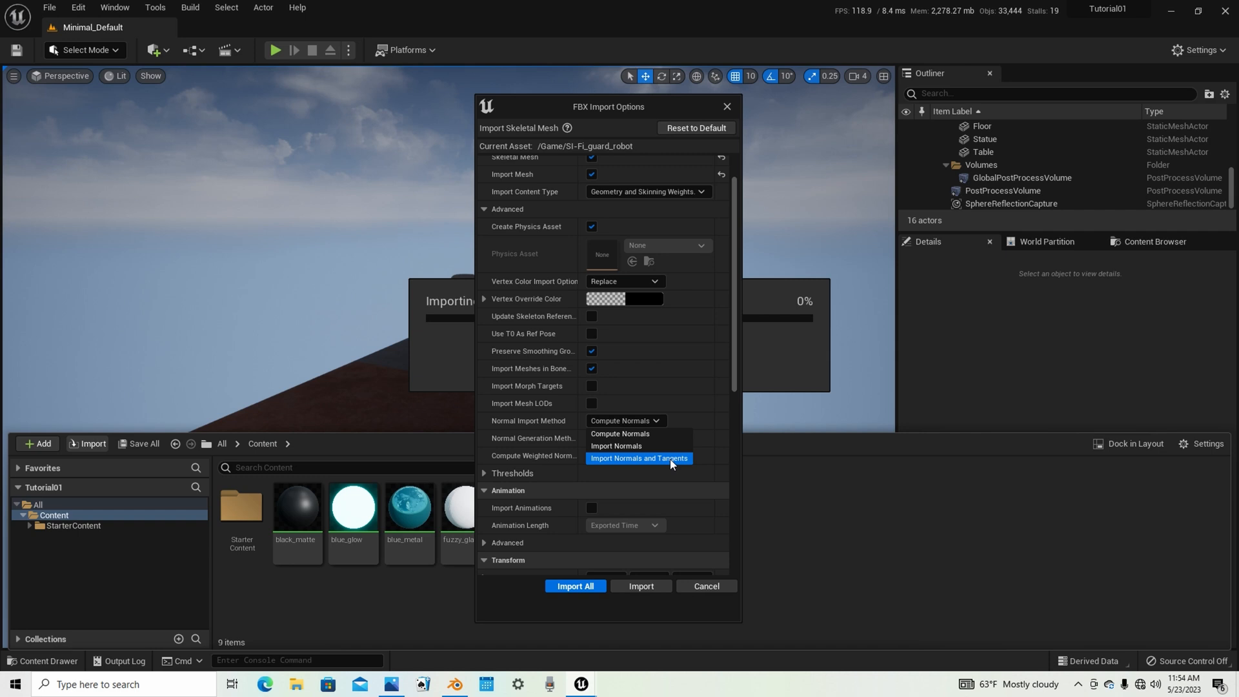
{"action": "left_click", "coordinate": [670, 459]}
- Set the Material Import Method to Do Not Create Material and import the robot as a skeletal mesh
{"action": "scroll", "coordinate": [679, 373], "scroll_direction": "down", "scroll_amount": 2}
{"action": "scroll", "coordinate": [679, 373], "scroll_direction": "down", "scroll_amount": 2}
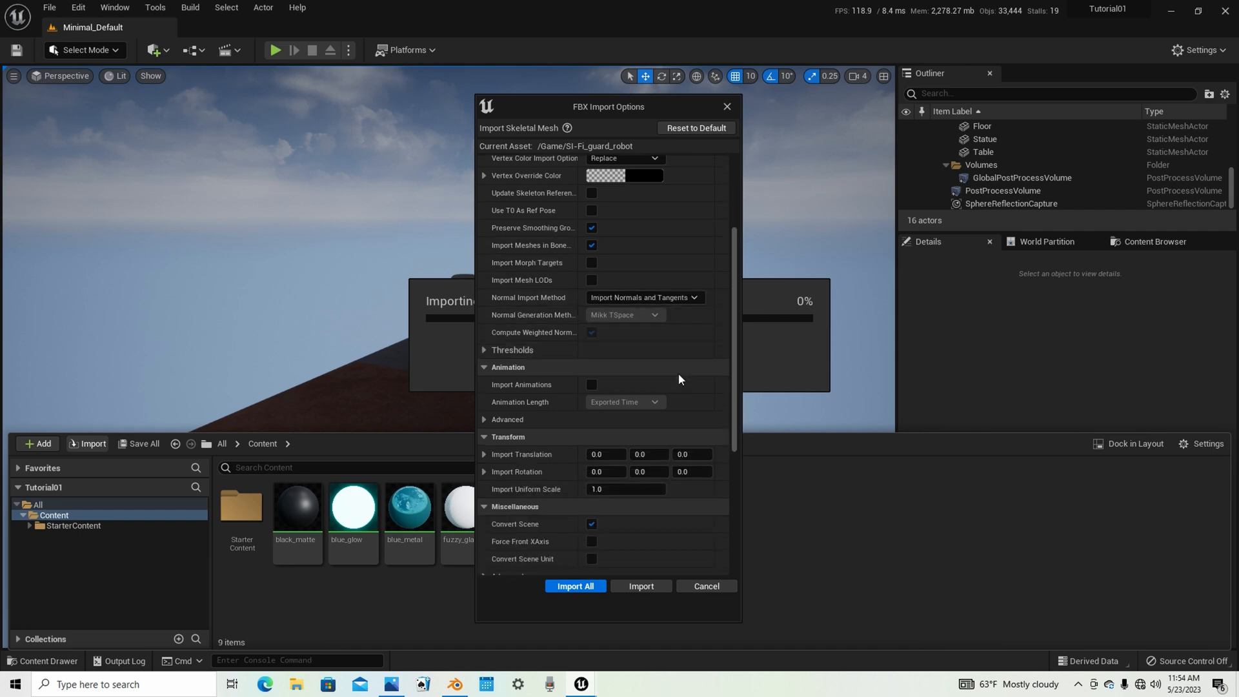
{"action": "scroll", "coordinate": [590, 350], "scroll_direction": "down", "scroll_amount": 3}
{"action": "scroll", "coordinate": [590, 349], "scroll_direction": "down", "scroll_amount": 6}
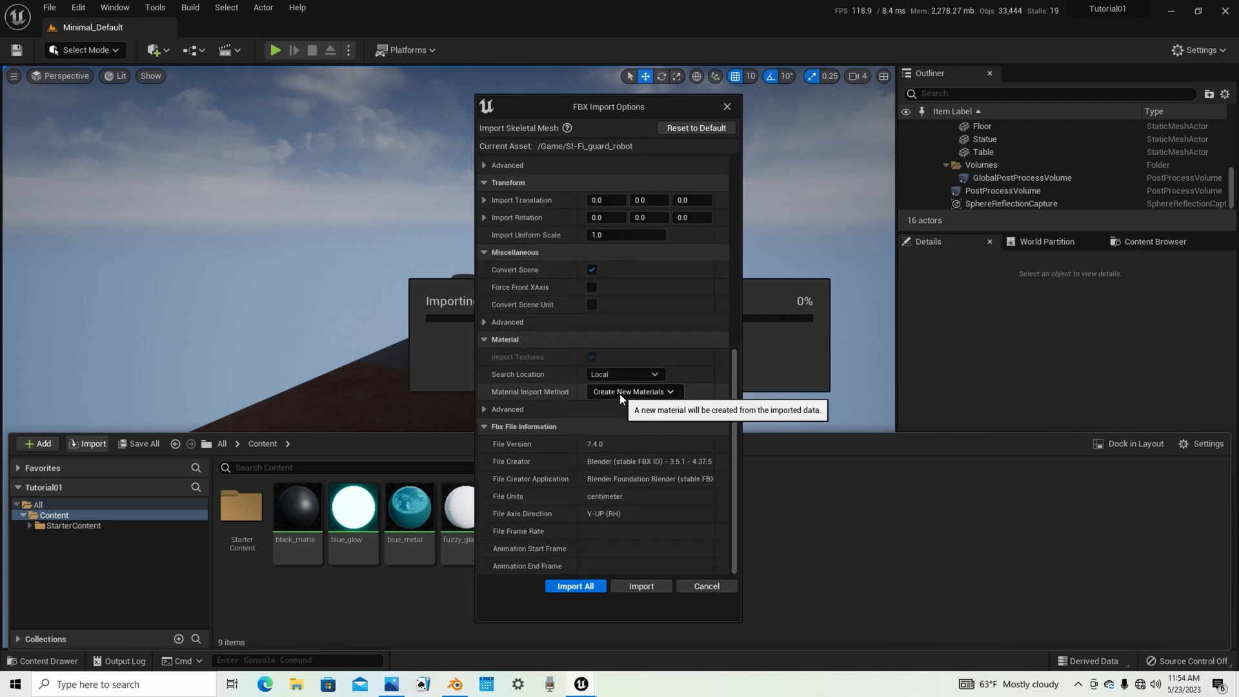
{"action": "left_click", "coordinate": [626, 392]}
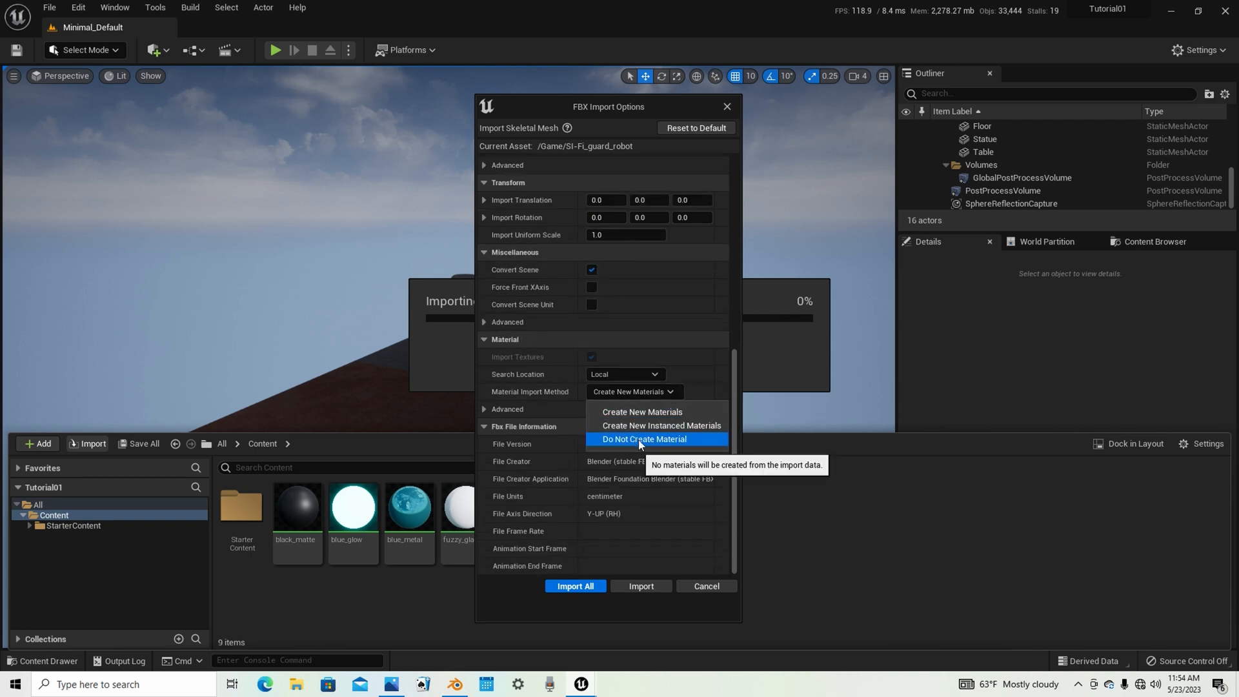
{"action": "left_click", "coordinate": [675, 441]}
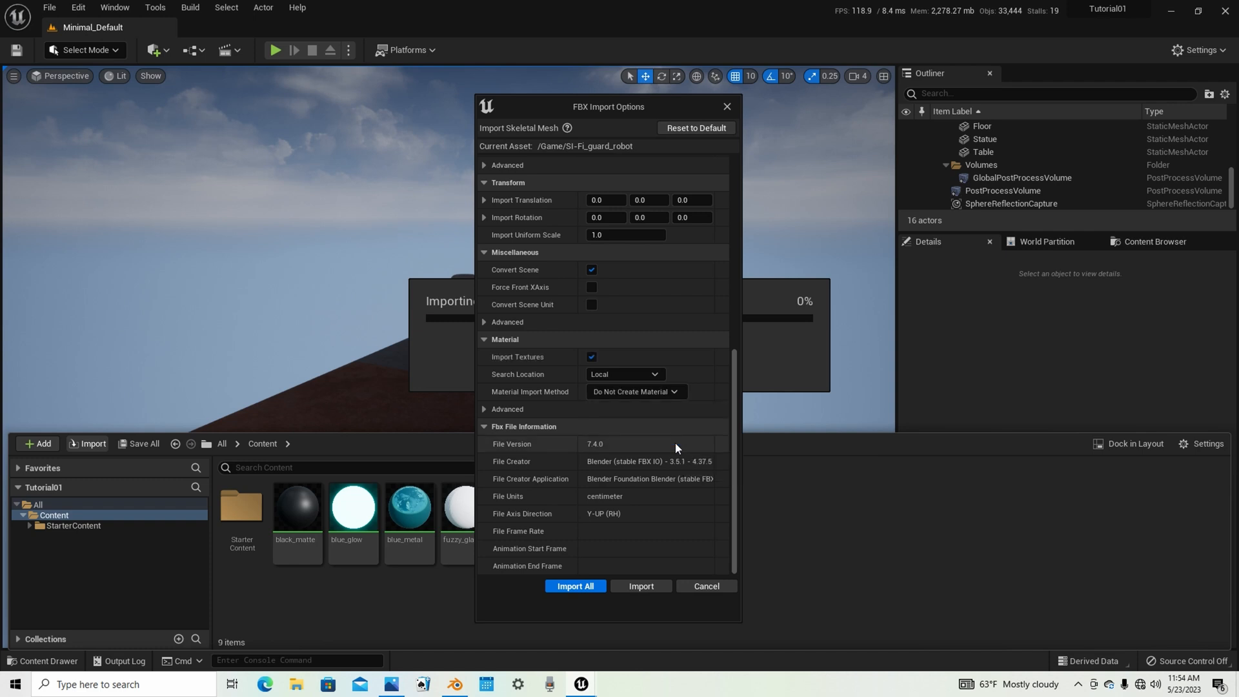
{"action": "left_click", "coordinate": [661, 394]}
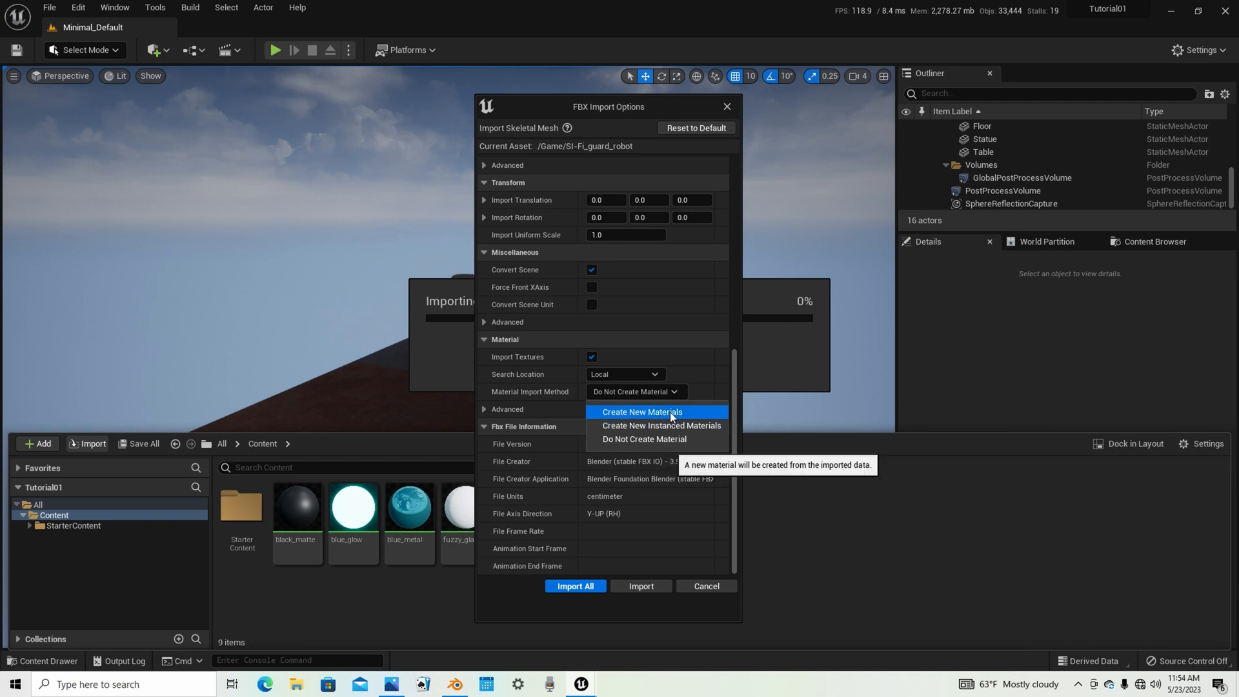
{"action": "left_click", "coordinate": [670, 412]}
{"action": "left_click", "coordinate": [640, 392]}
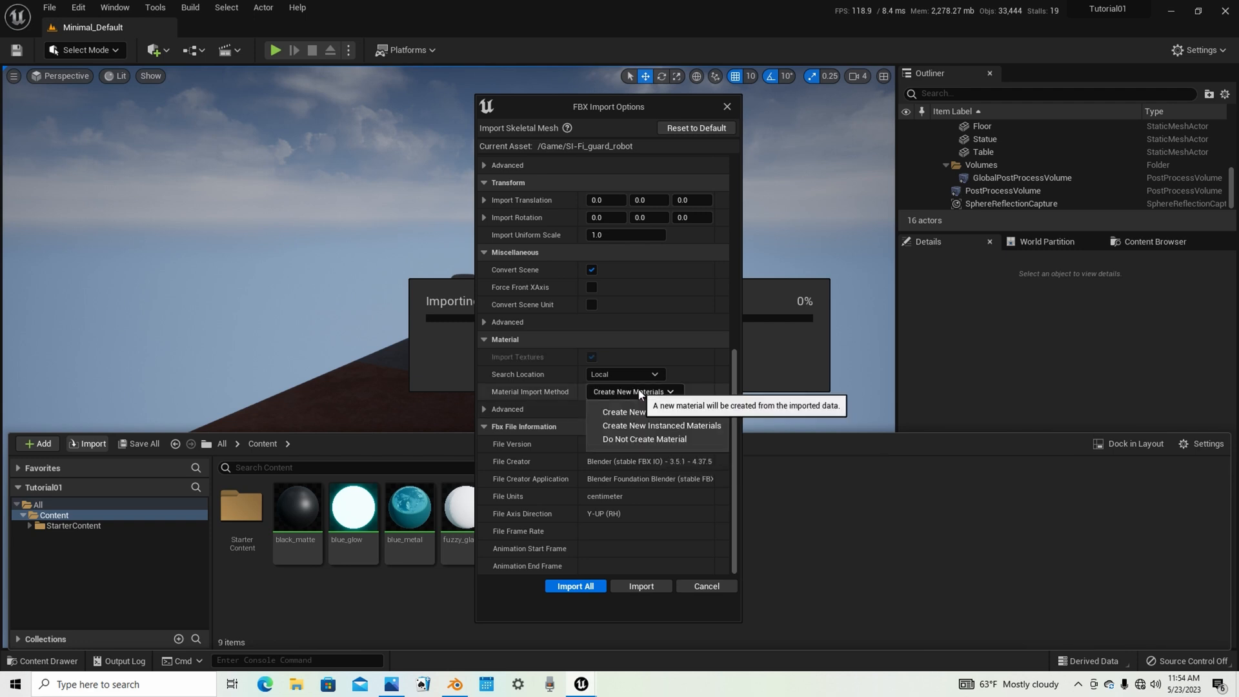
{"action": "left_click", "coordinate": [645, 439]}
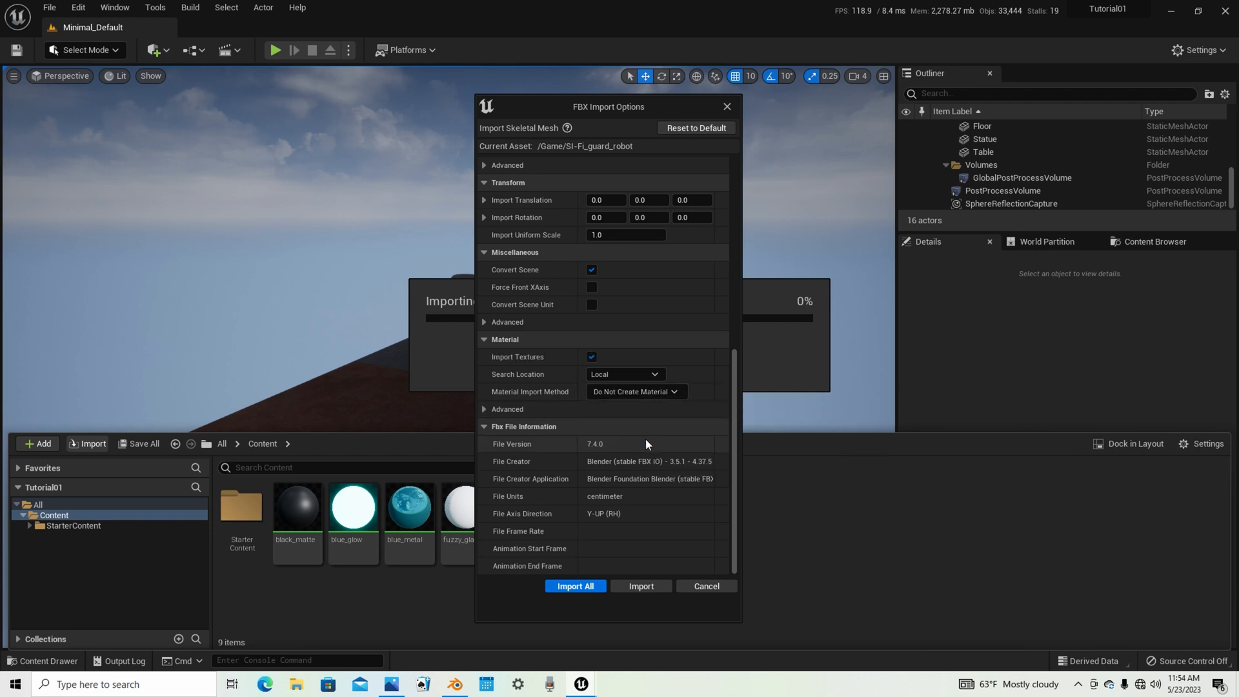
{"action": "left_click", "coordinate": [642, 586]}
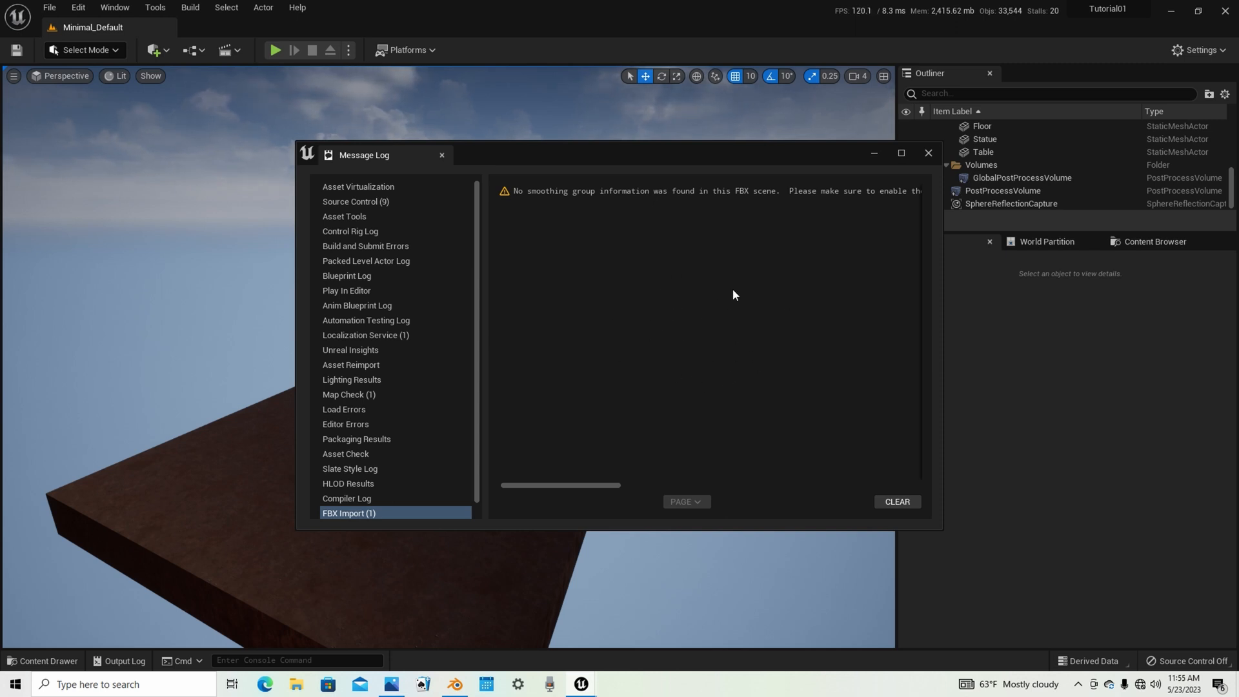
- Read the full FBX Import entry in the Message Log and close the log
{"action": "left_click", "coordinate": [578, 196]}
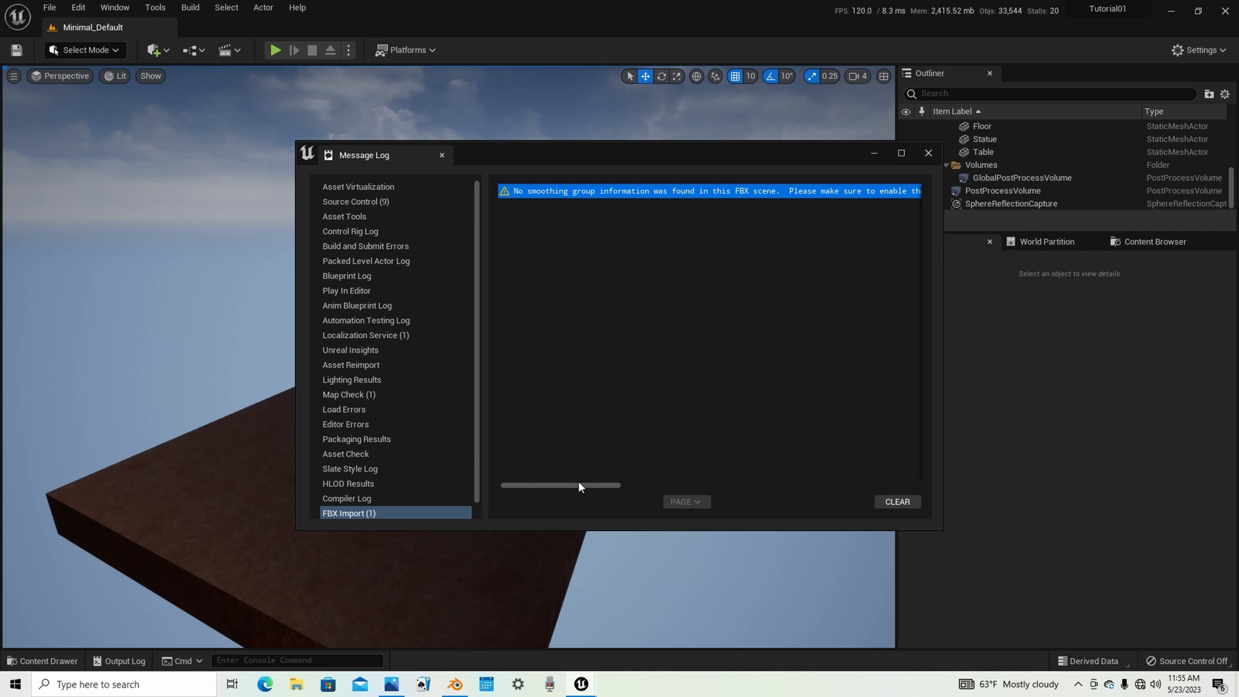
{"action": "left_click_drag", "start_coordinate": [579, 486], "coordinate": [869, 481]}
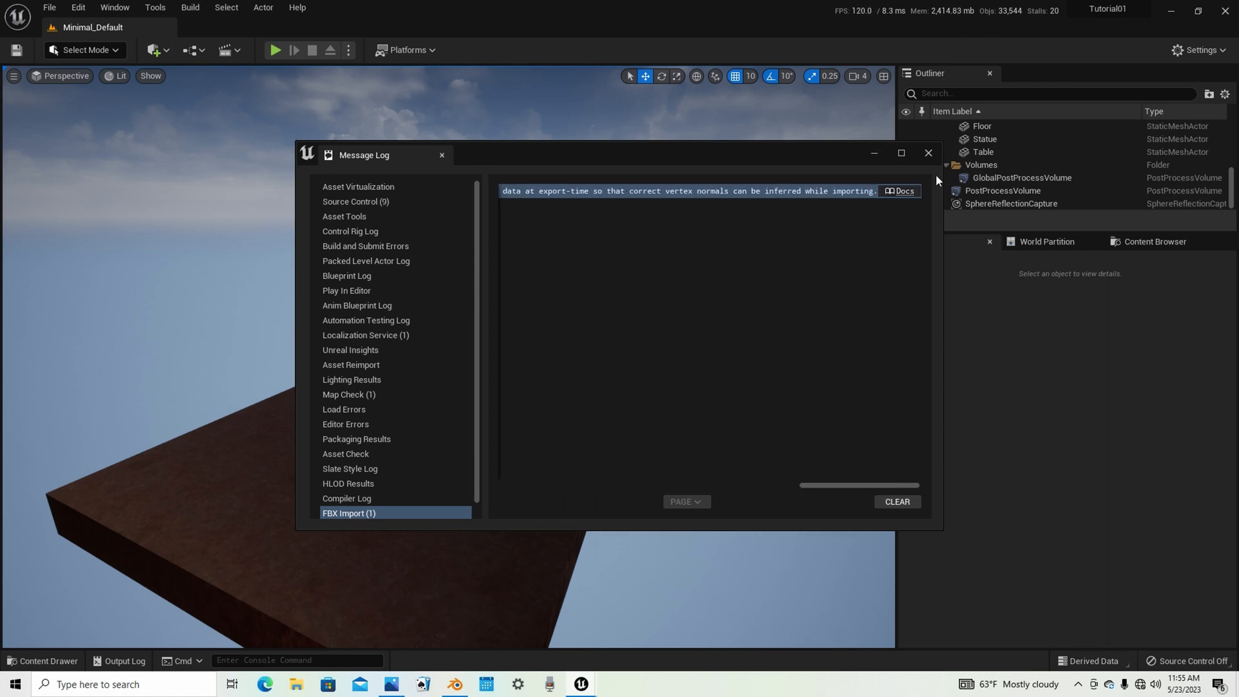
{"action": "left_click", "coordinate": [929, 153]}
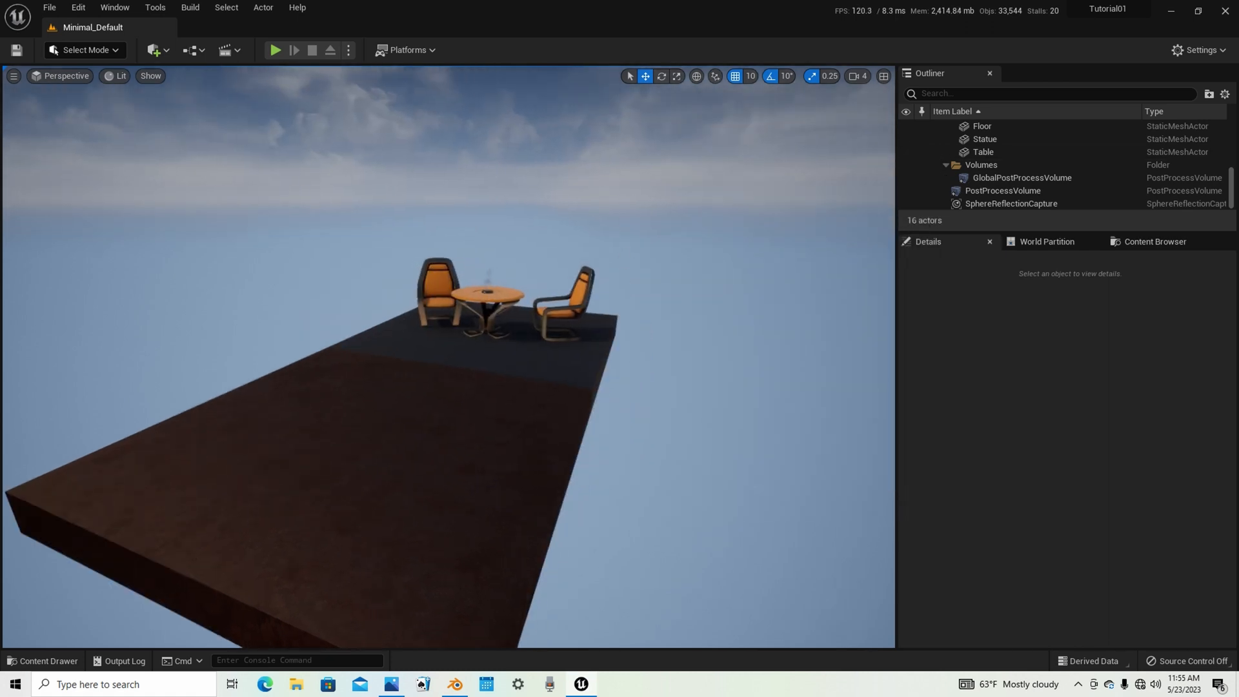
- Open the SI-Fi_guard_robot_Skeleton asset from the Content folder and look at the rigged arm up close
{"action": "key", "text": "ctrl+space"}
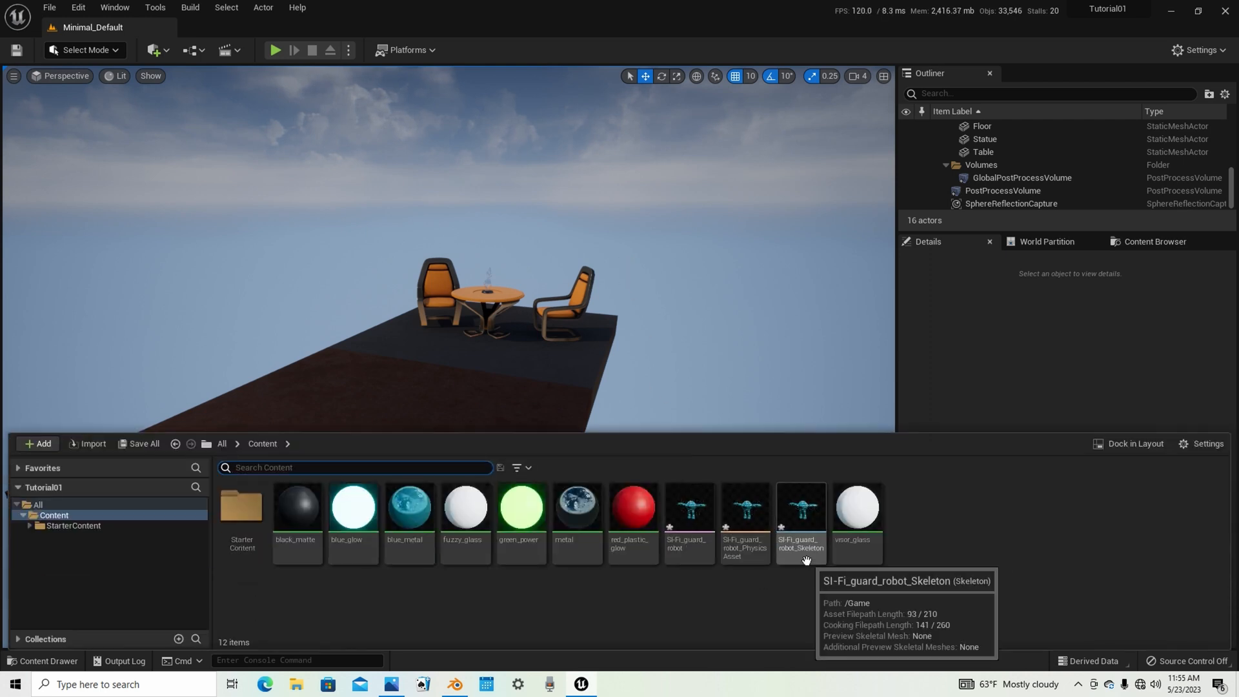
{"action": "double_click", "coordinate": [802, 516]}
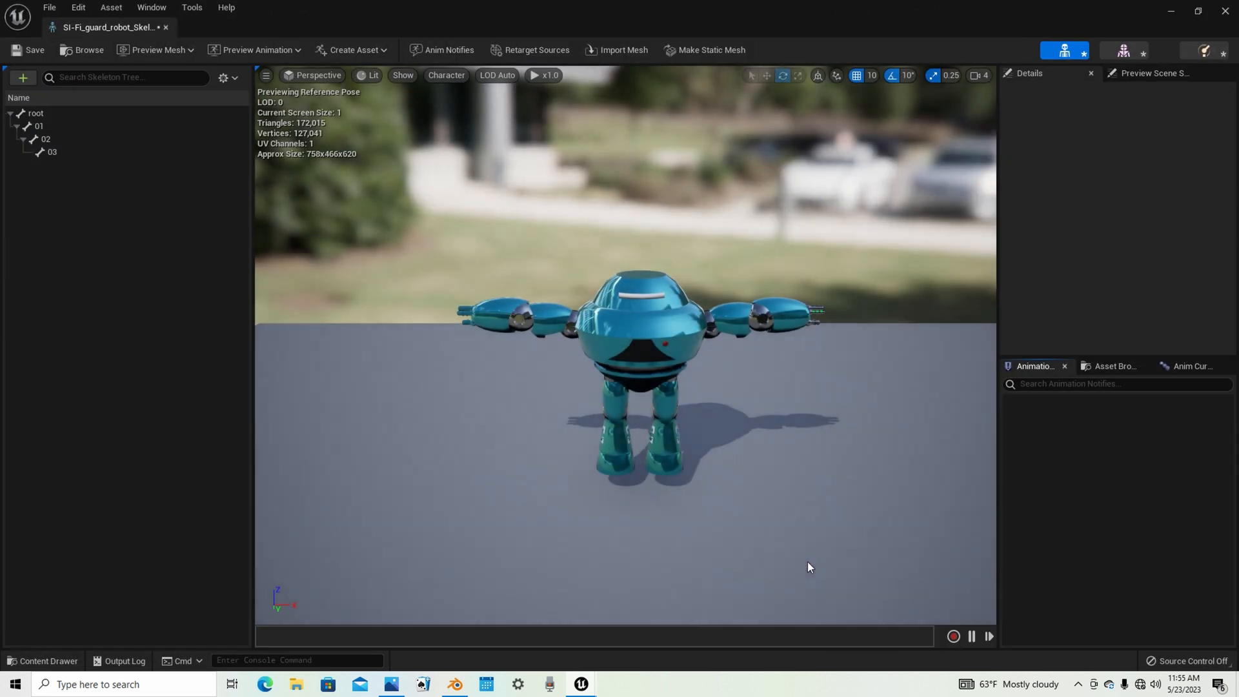
{"action": "scroll", "coordinate": [685, 386], "scroll_direction": "up", "scroll_amount": 3}
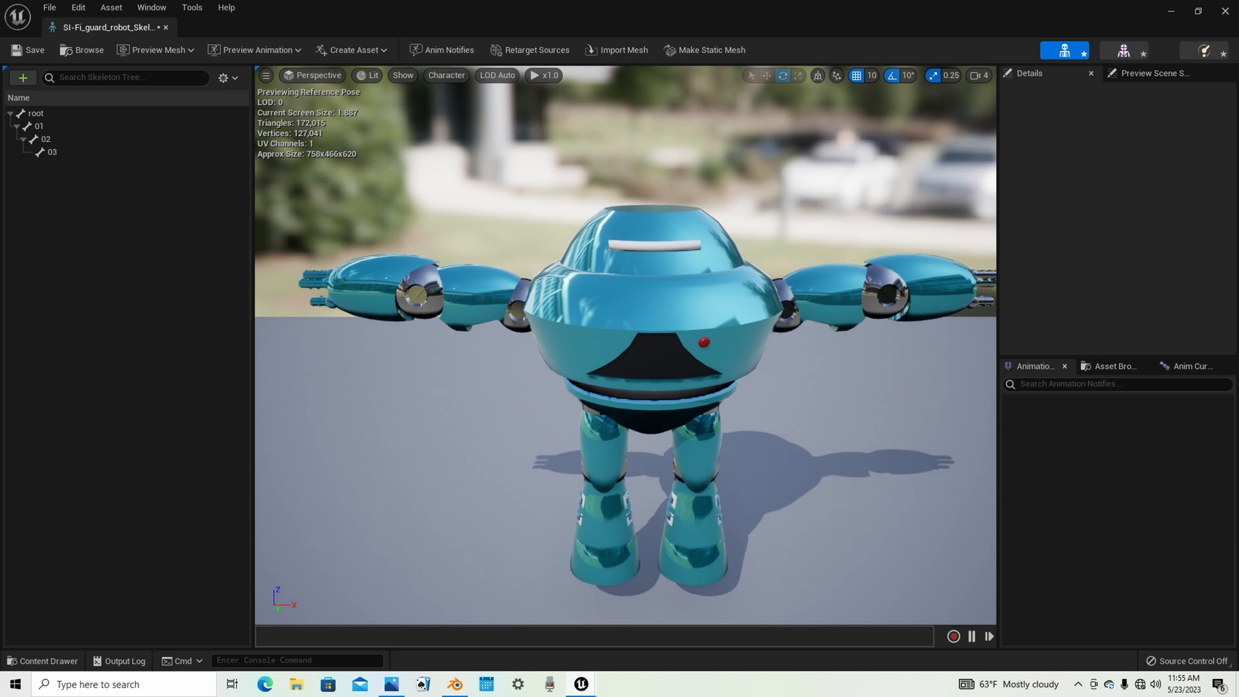
{"action": "left_click_drag", "start_coordinate": [490, 352], "coordinate": [563, 352]}
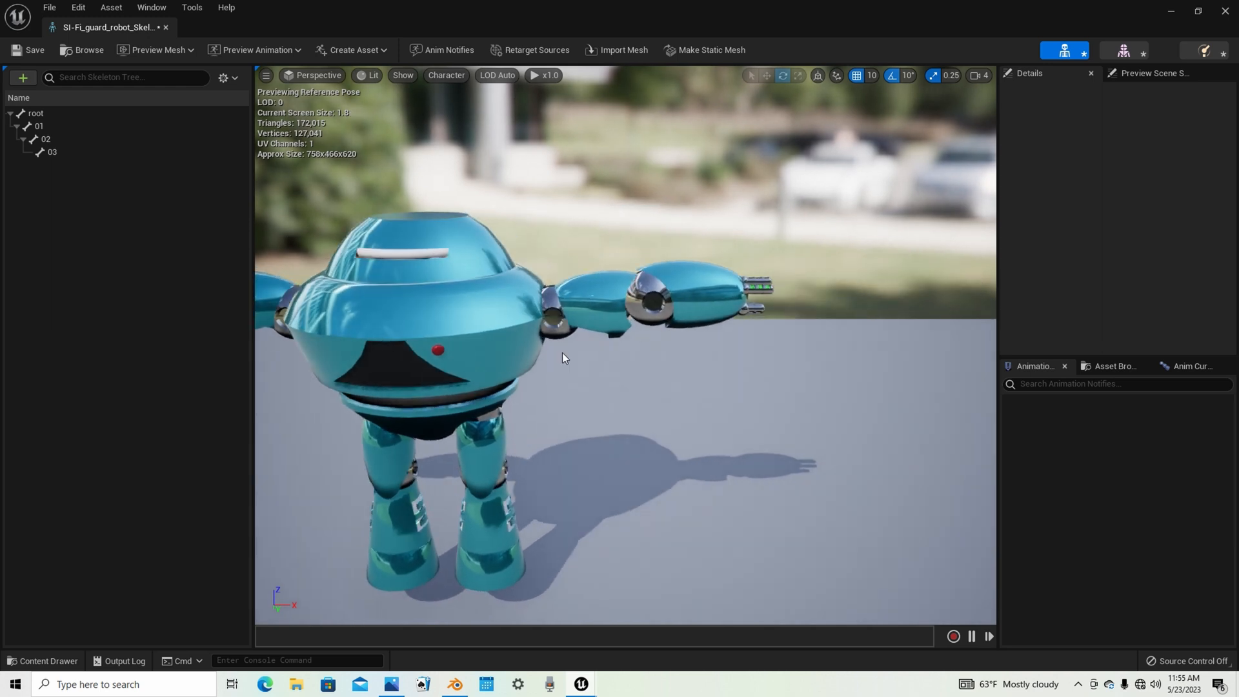
- Test the arm rig by rotating bone 01 to about 141° and bone 02 to about 57° around Z
{"action": "left_click", "coordinate": [39, 125]}
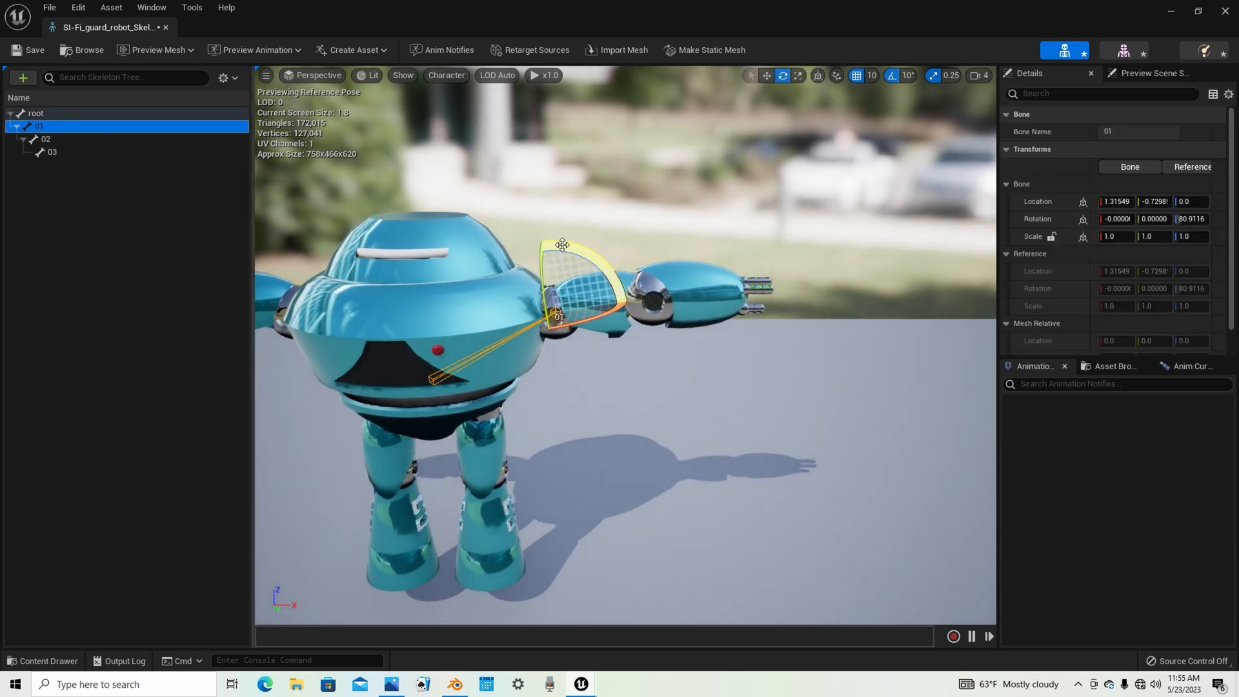
{"action": "mouse_move", "coordinate": [541, 246]}
{"action": "left_mouse_down"}
{"action": "mouse_move", "coordinate": [569, 336]}
{"action": "mouse_move", "coordinate": [536, 244]}
{"action": "left_mouse_up"}
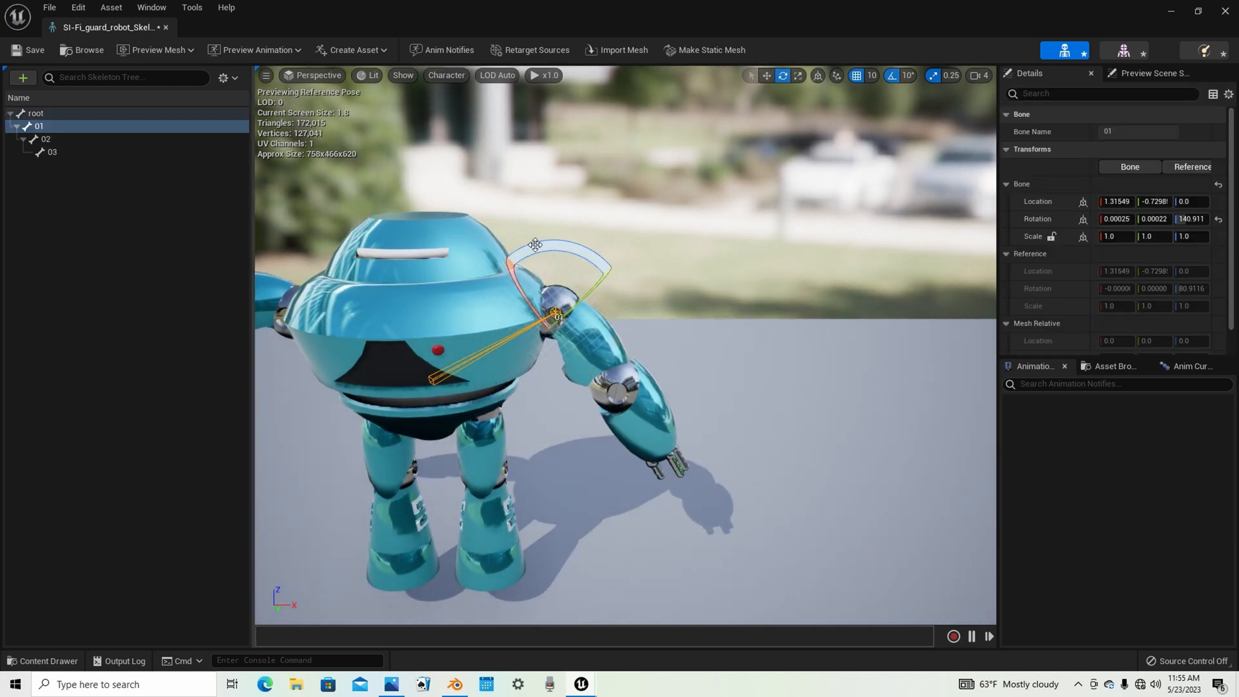
{"action": "left_click", "coordinate": [72, 138]}
{"action": "left_click_drag", "start_coordinate": [612, 320], "coordinate": [646, 392]}
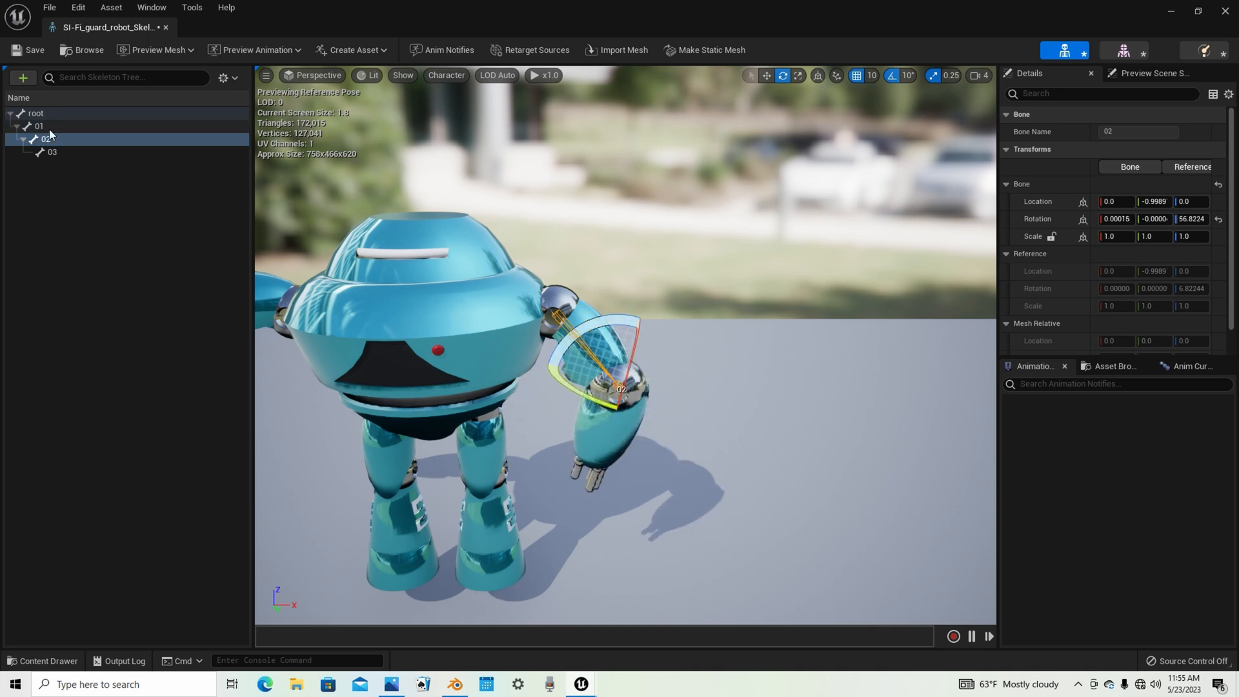
- Twist bone 01 so the forearm swings outward, and rotate bone 03 to turn the hand
{"action": "left_click", "coordinate": [49, 130]}
{"action": "left_click_drag", "start_coordinate": [568, 297], "coordinate": [598, 295]}
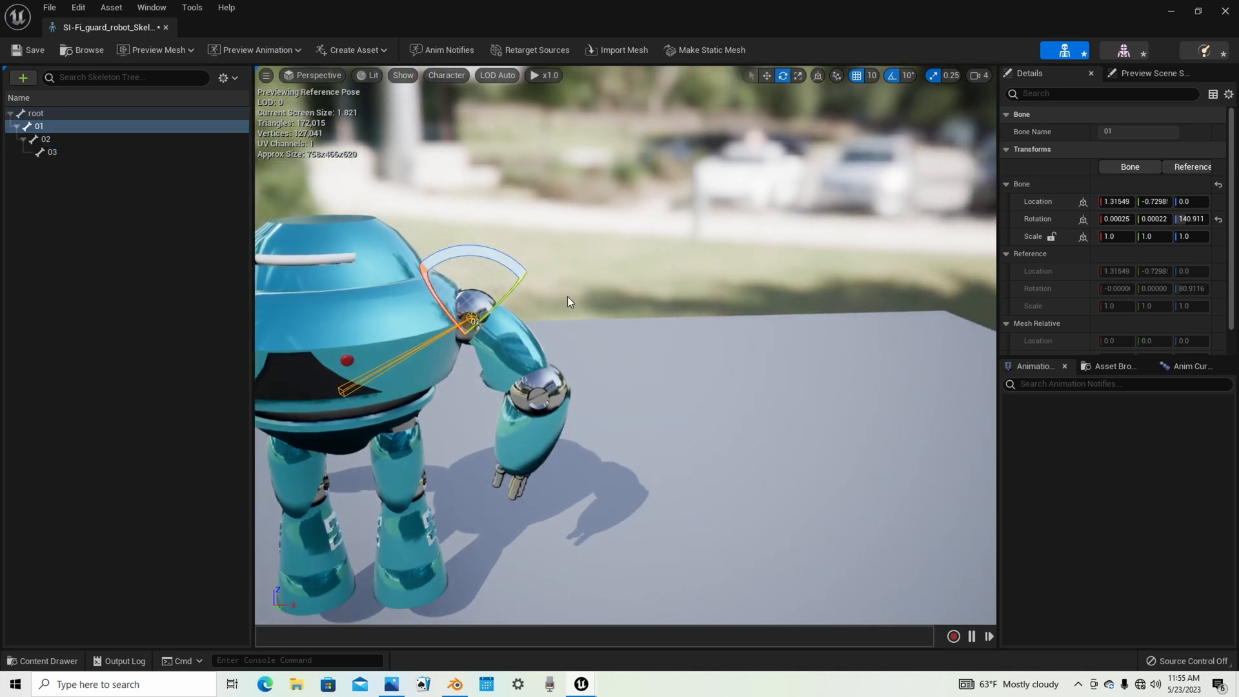
{"action": "left_click_drag", "start_coordinate": [512, 286], "coordinate": [526, 323]}
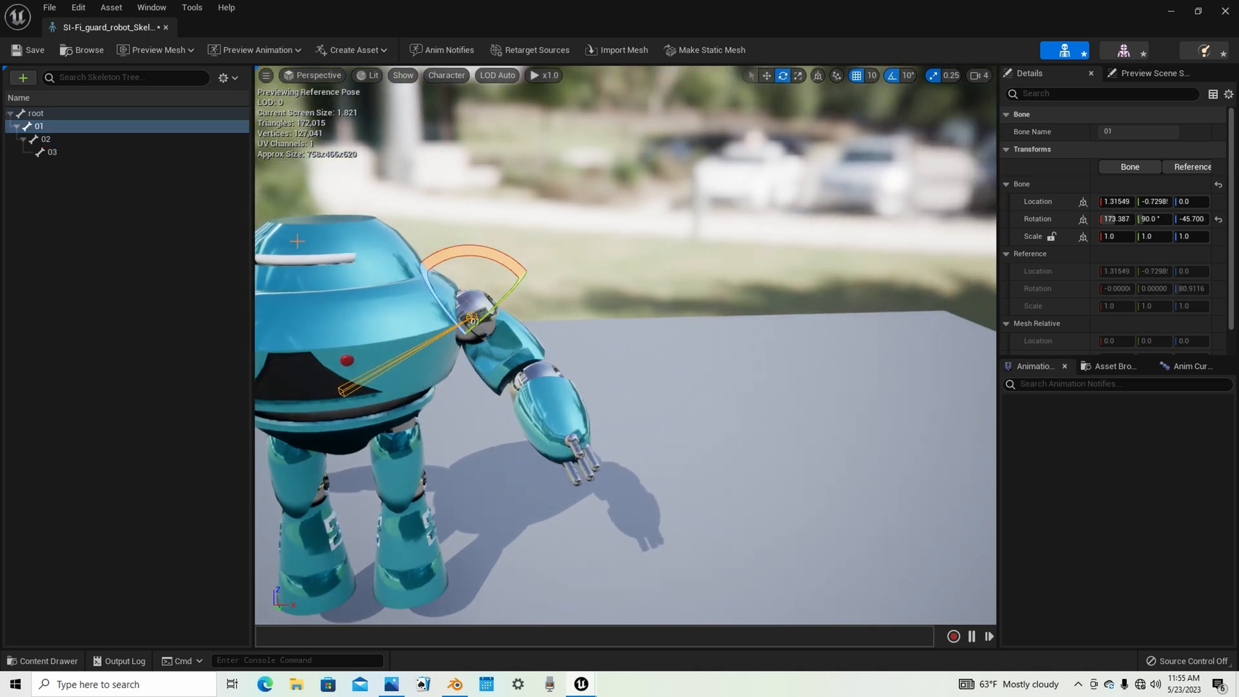
{"action": "left_click", "coordinate": [45, 152]}
{"action": "left_click_drag", "start_coordinate": [566, 461], "coordinate": [585, 483]}
{"action": "left_click_drag", "start_coordinate": [517, 362], "coordinate": [452, 381]}
- Tilt the robot forward by rotating the root bone to about 130° around X, and close the skeleton editor
{"action": "left_click", "coordinate": [80, 114]}
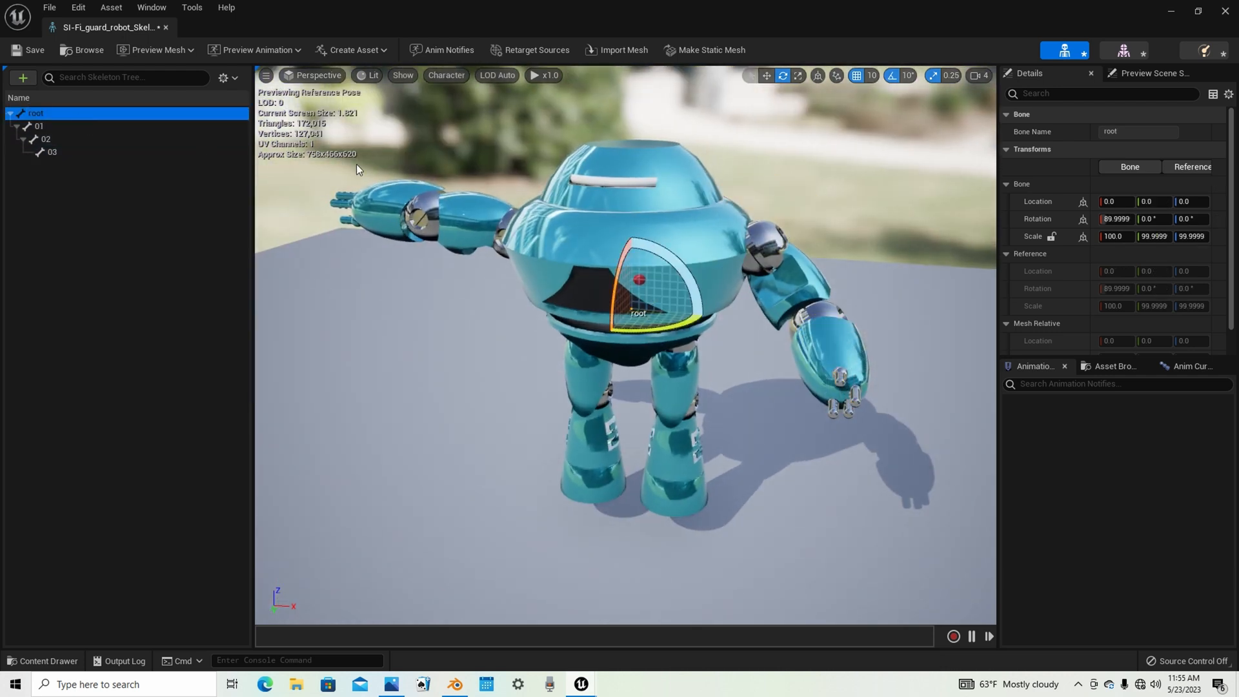
{"action": "left_click_drag", "start_coordinate": [606, 255], "coordinate": [613, 310]}
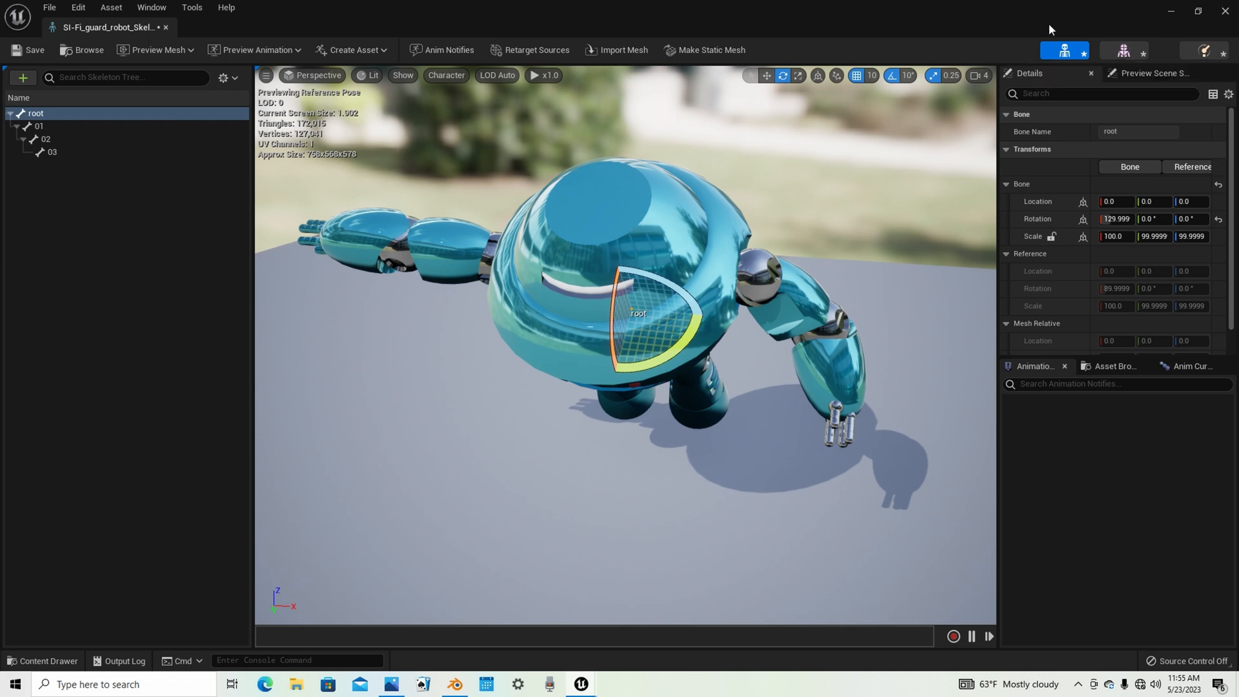
{"action": "left_click", "coordinate": [166, 27]}
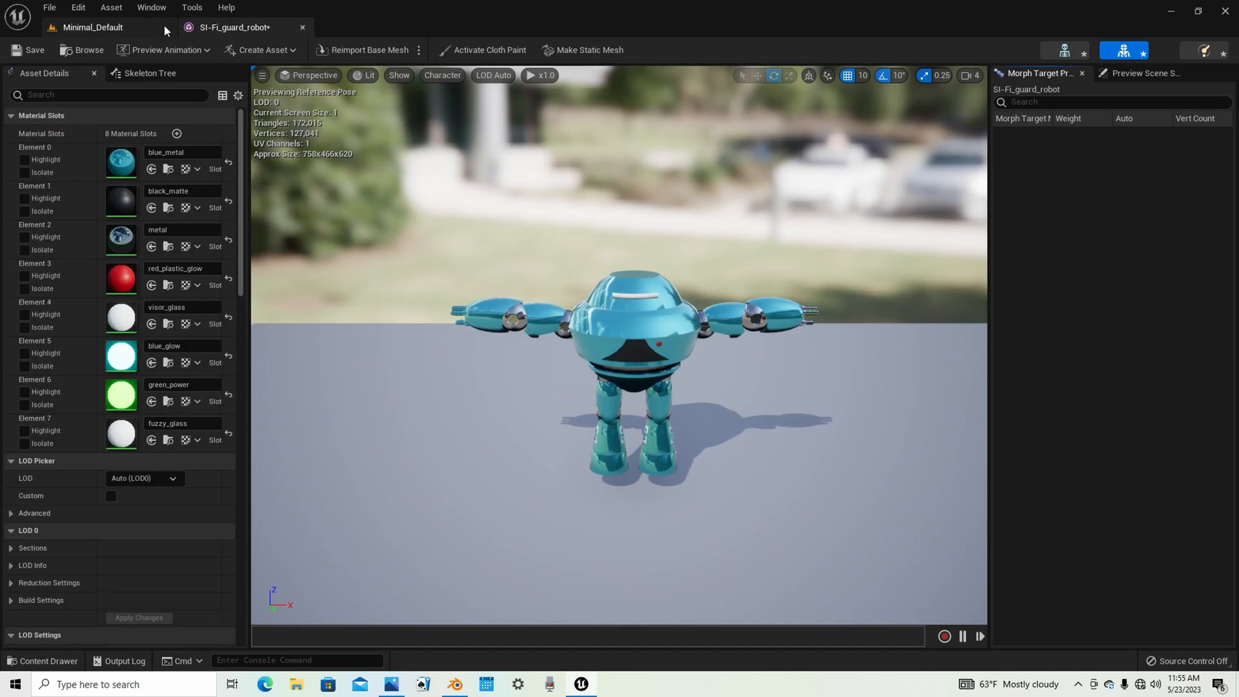
- Open the blue_metal material from the robot mesh's material slots, turn off Two Sided, save it, and return to the robot mesh
{"action": "scroll", "coordinate": [630, 373], "scroll_direction": "up", "scroll_amount": 3}
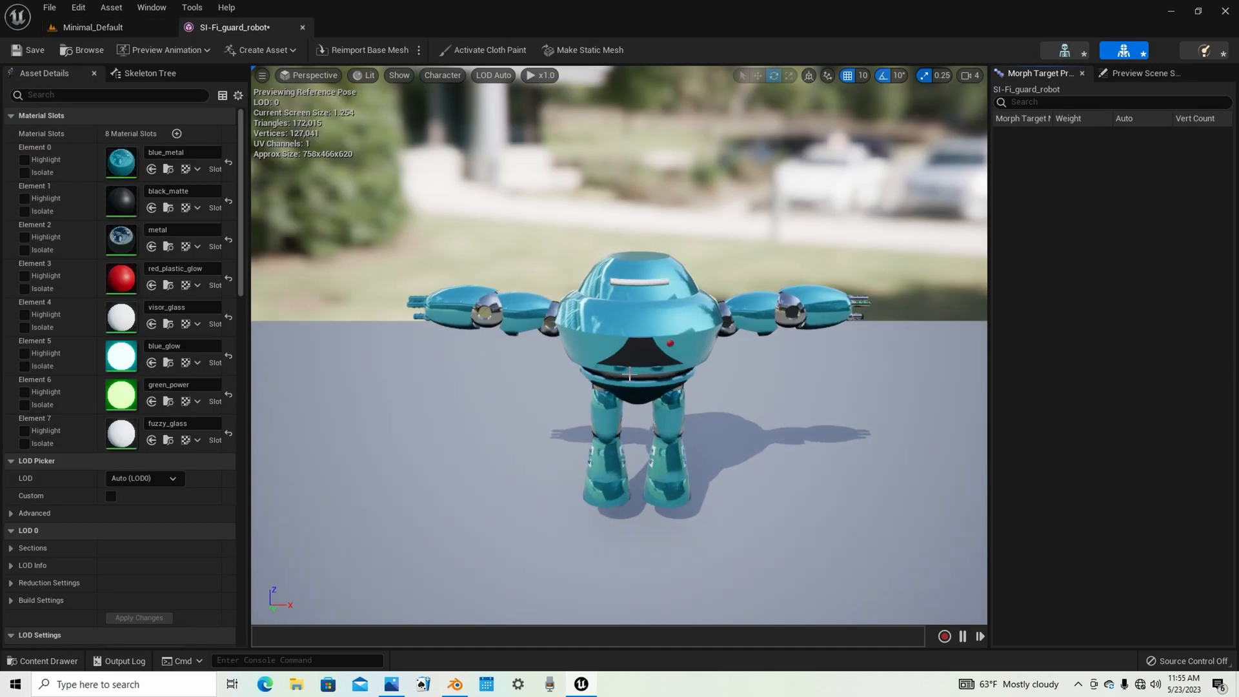
{"action": "left_click_drag", "start_coordinate": [732, 343], "coordinate": [646, 342]}
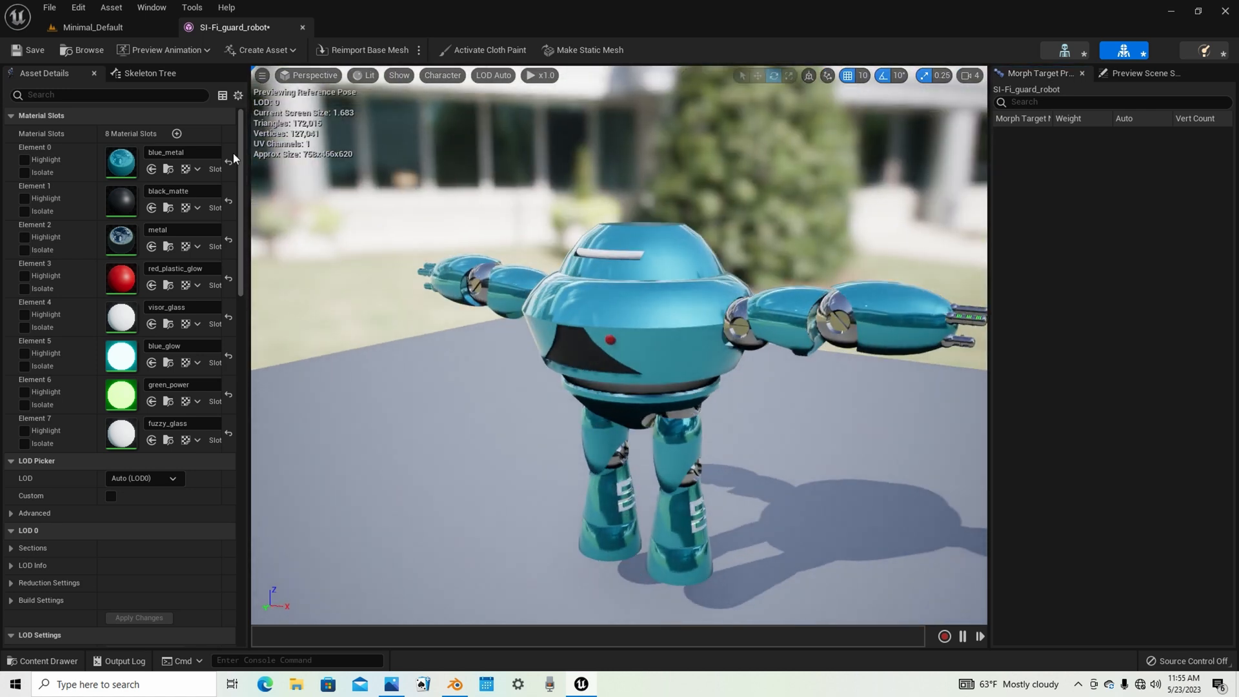
{"action": "double_click", "coordinate": [121, 161]}
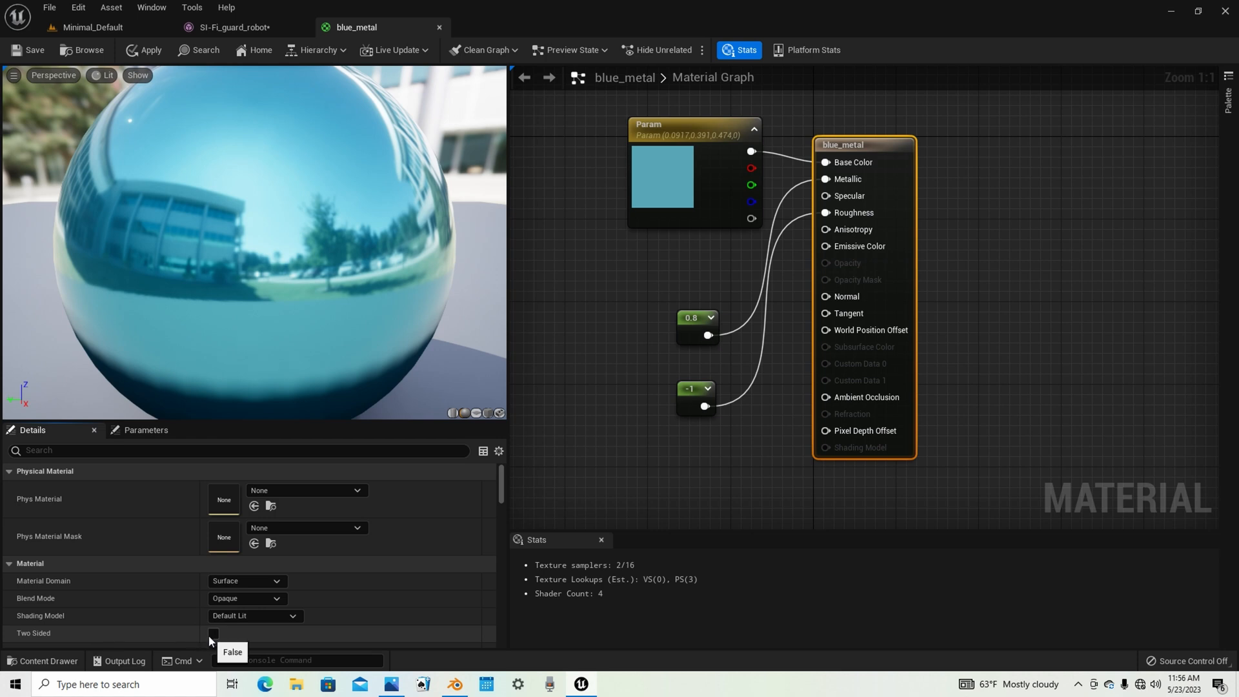
{"action": "left_click", "coordinate": [27, 51]}
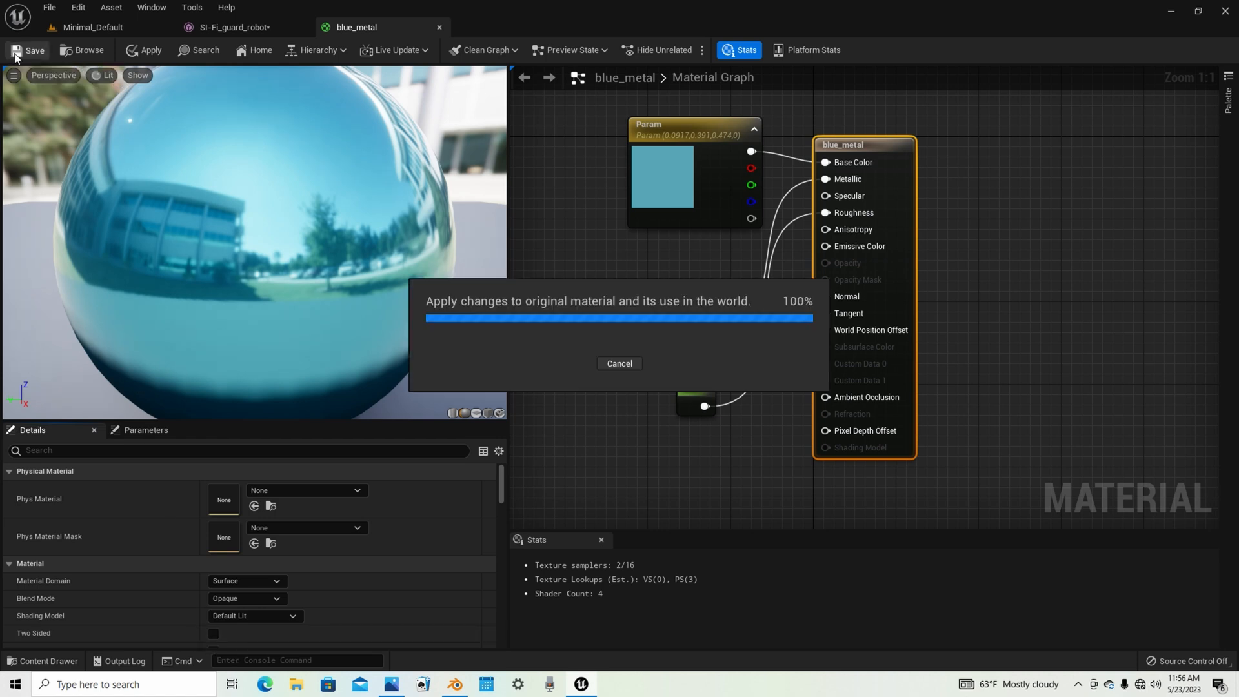
{"action": "left_click", "coordinate": [270, 29]}
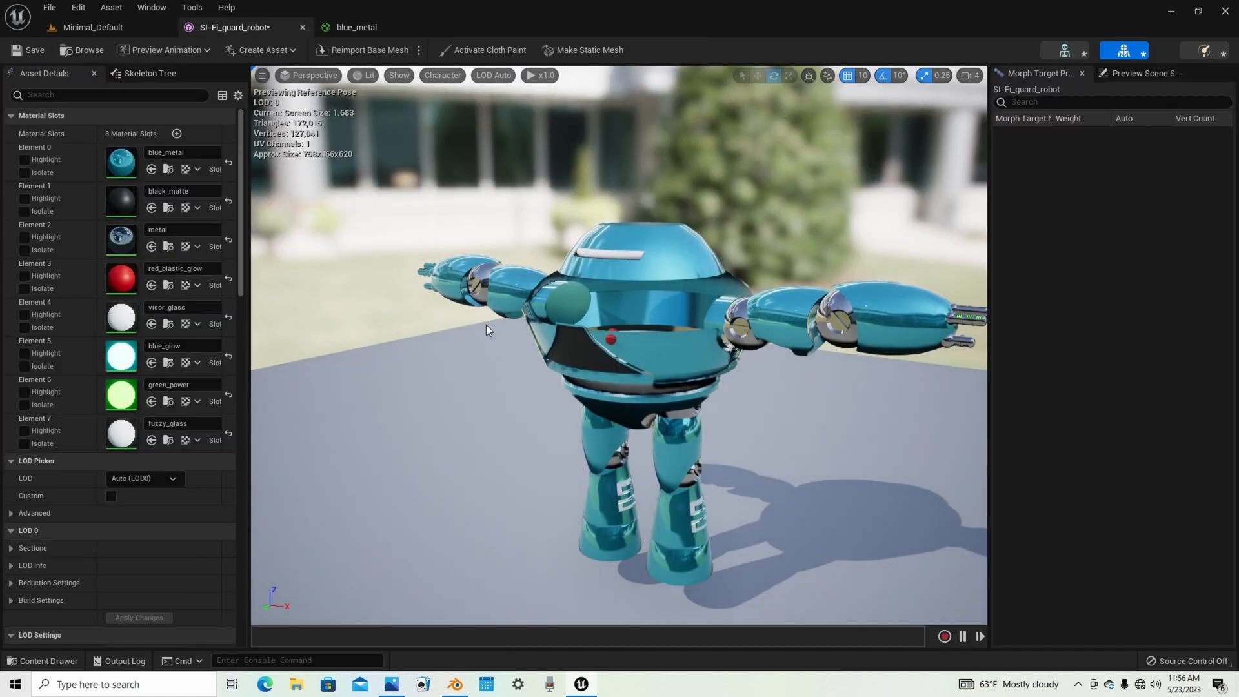
- Examine the robot's head and torso surfaces from several angles and up close with the one-sided blue_metal material
{"action": "left_click_drag", "start_coordinate": [486, 329], "coordinate": [659, 329]}
{"action": "key", "text": "w"}
{"action": "right_click_drag", "start_coordinate": [659, 329], "coordinate": [381, 329]}
{"action": "key", "text": "d"}
{"action": "key", "text": "d"}
{"action": "key", "text": "d"}
{"action": "key", "text": "w"}
{"action": "mouse_move", "coordinate": [495, 323]}
{"action": "right_mouse_down"}
{"action": "mouse_move", "coordinate": [426, 326]}
{"action": "mouse_move", "coordinate": [495, 323]}
{"action": "right_mouse_up"}
{"action": "key", "text": "s"}
{"action": "key", "text": "s"}
{"action": "right_click_drag", "start_coordinate": [647, 329], "coordinate": [607, 325]}
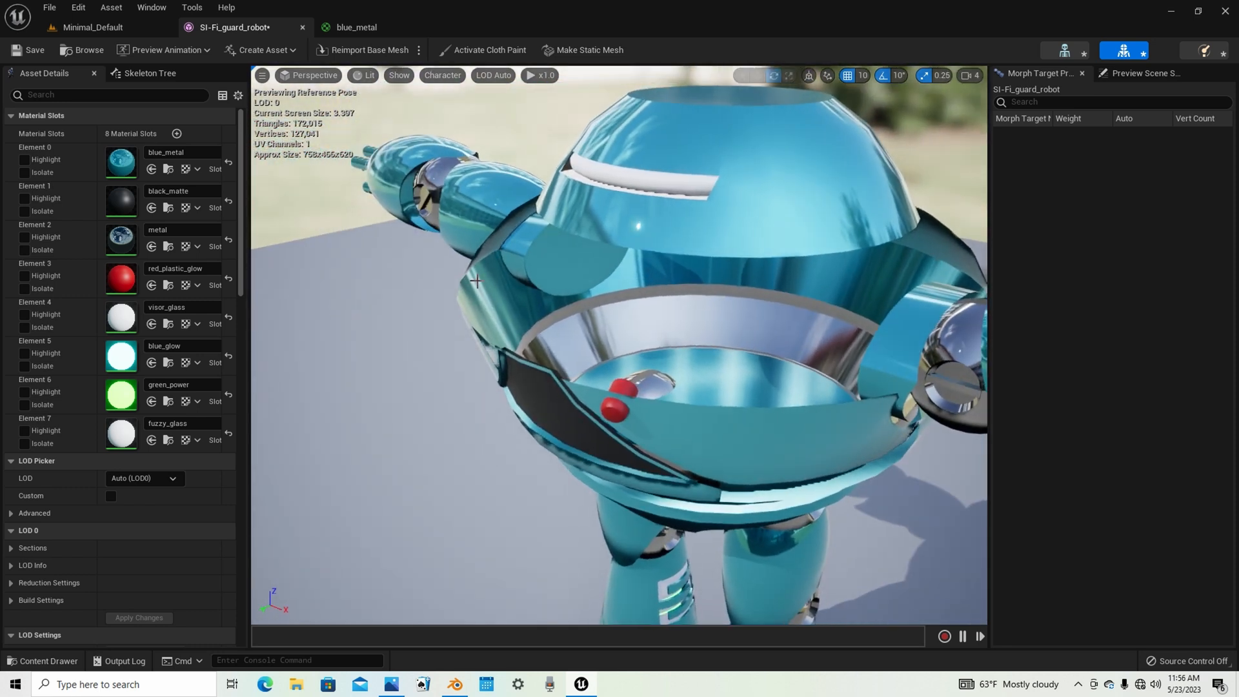
{"action": "right_click_drag", "start_coordinate": [476, 281], "coordinate": [657, 291]}
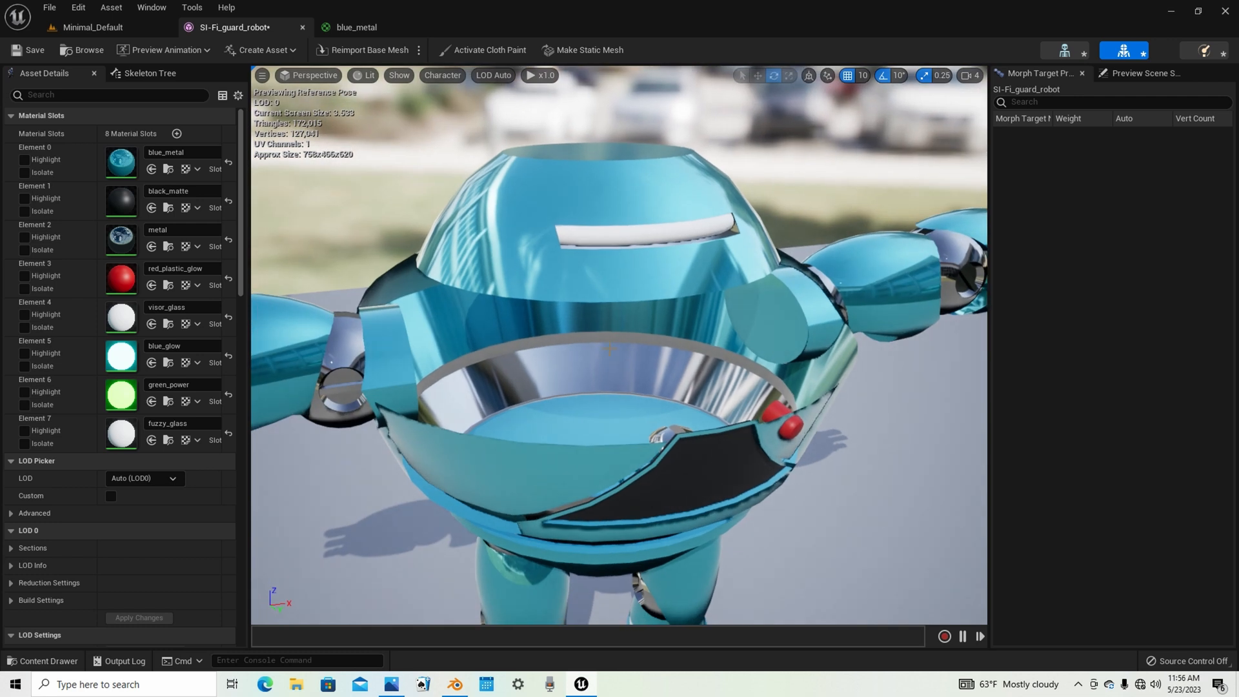
{"action": "right_click_drag", "start_coordinate": [610, 349], "coordinate": [584, 352]}
{"action": "scroll", "coordinate": [610, 349], "scroll_direction": "up", "scroll_amount": 8}
{"action": "scroll", "coordinate": [610, 349], "scroll_direction": "down", "scroll_amount": 8}
{"action": "scroll", "coordinate": [610, 349], "scroll_direction": "down", "scroll_amount": 6}
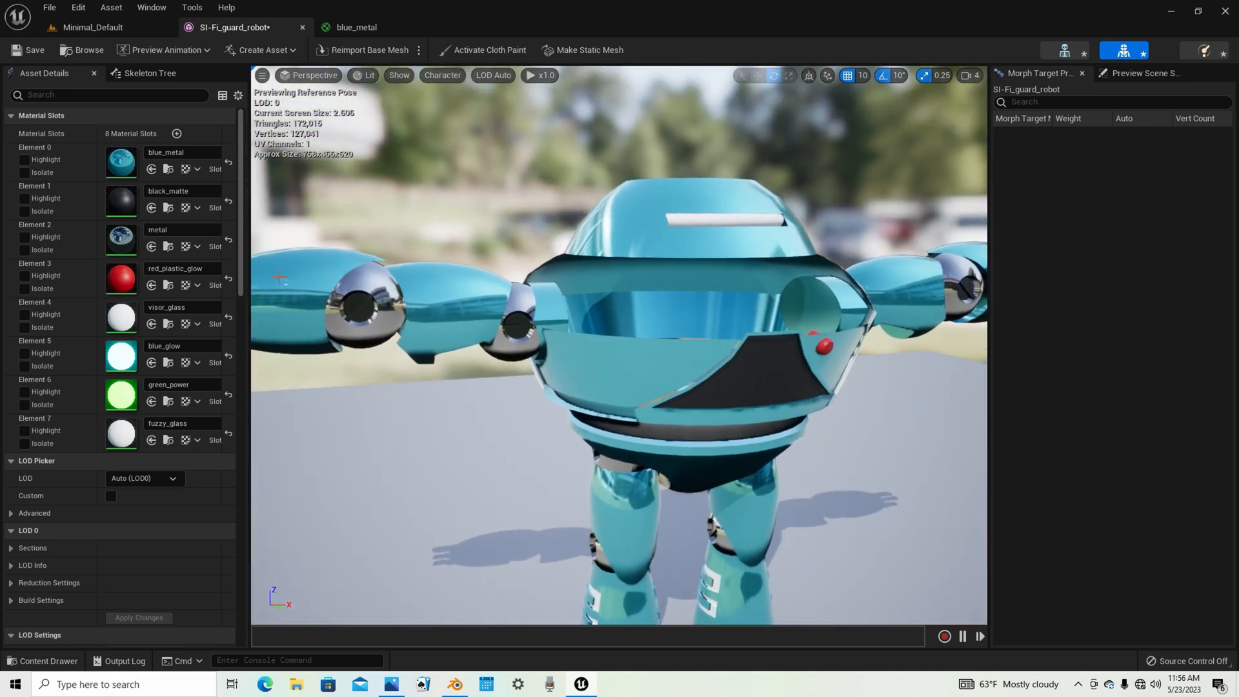
- Enable Two Sided on the blue_metal material, save it, and return to the SI-Fi_guard_robot mesh
{"action": "left_click", "coordinate": [359, 26]}
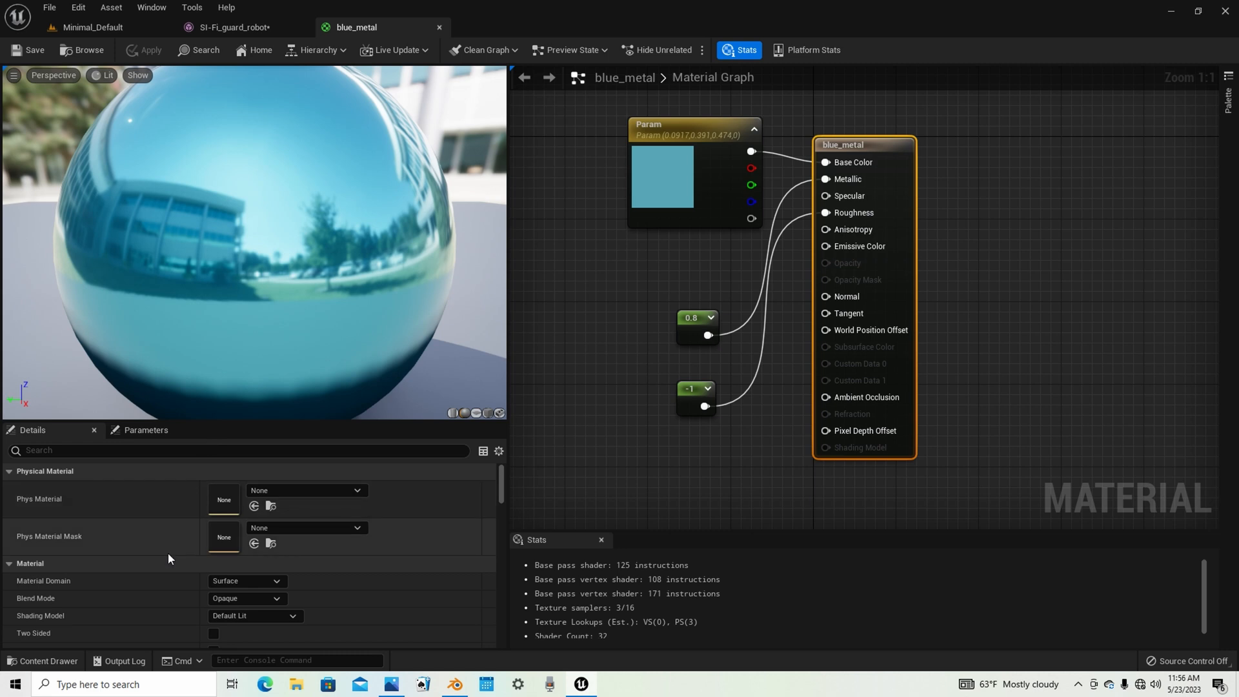
{"action": "scroll", "coordinate": [167, 559], "scroll_direction": "down", "scroll_amount": 2}
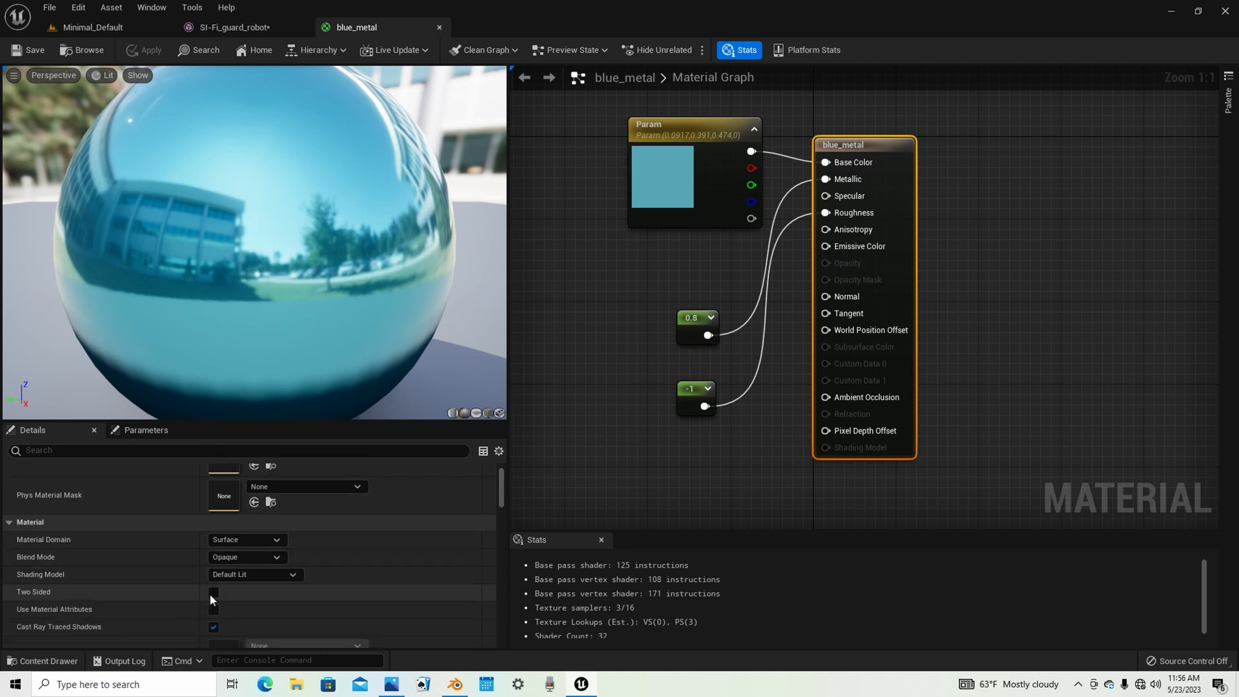
{"action": "left_click", "coordinate": [214, 592]}
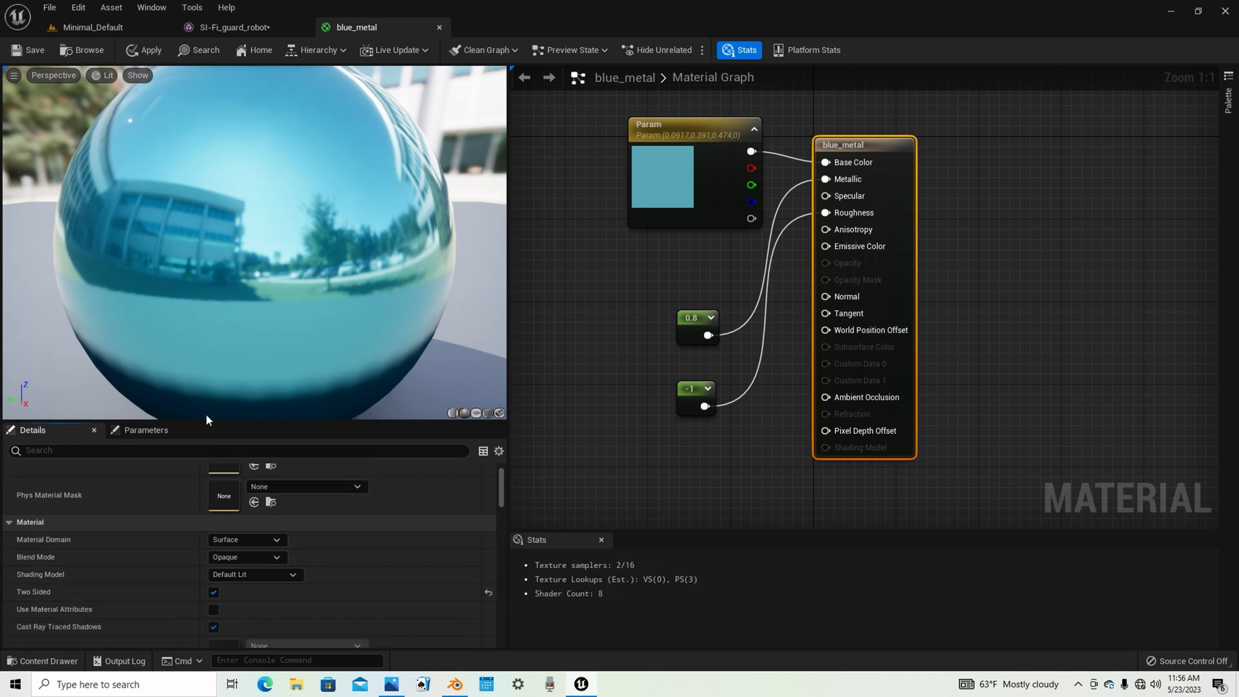
{"action": "left_click", "coordinate": [25, 55]}
{"action": "left_click", "coordinate": [215, 25]}
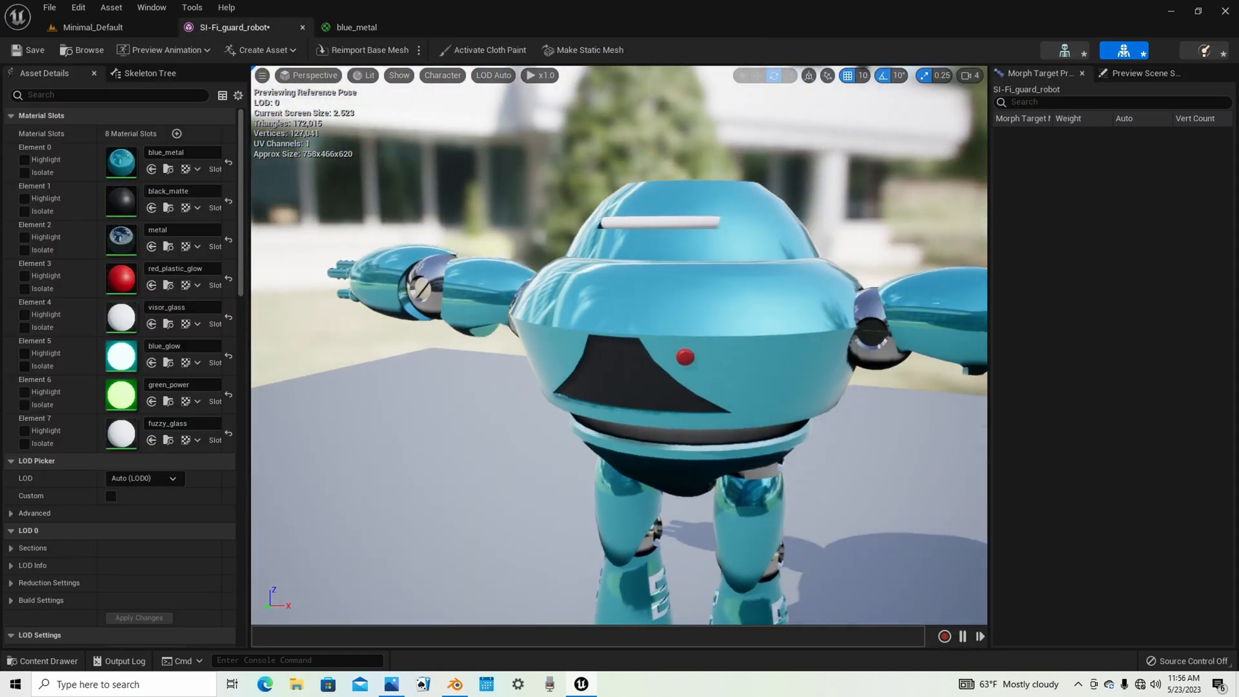
- Look over the whole robot, review the blue_metal material graph, and return to the SI-Fi_guard_robot mesh
{"action": "left_click_drag", "start_coordinate": [620, 349], "coordinate": [668, 426]}
{"action": "right_click_drag", "start_coordinate": [528, 340], "coordinate": [678, 375]}
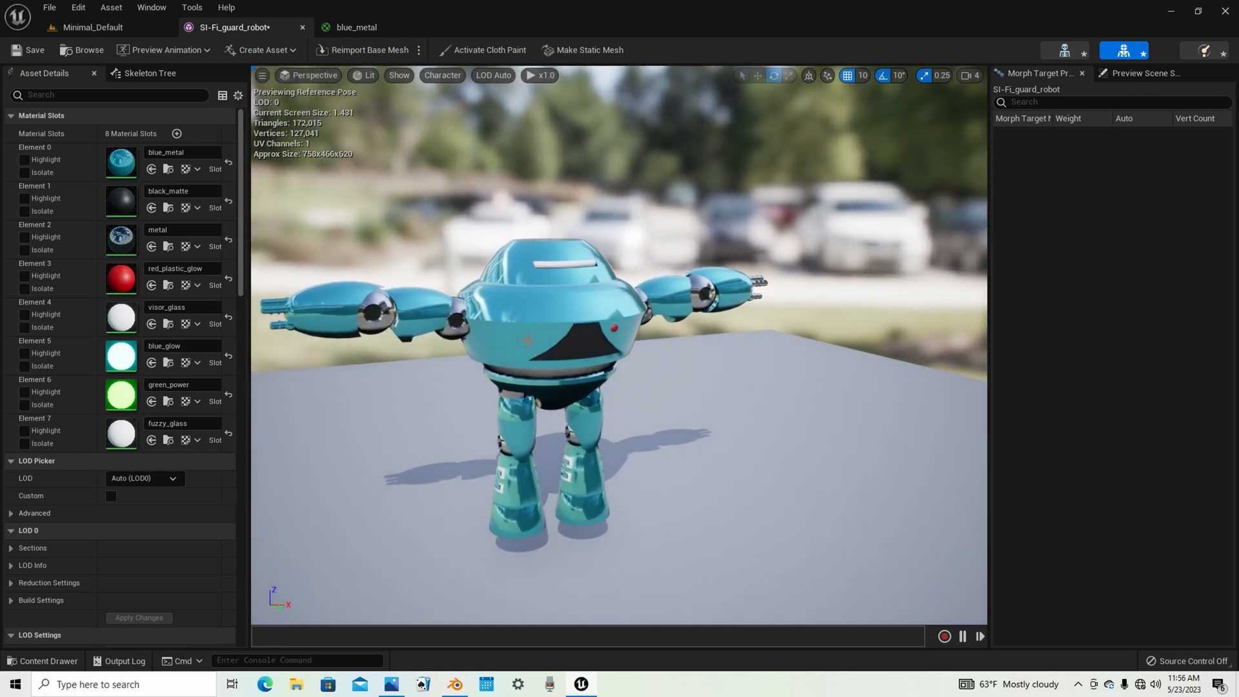
{"action": "left_click", "coordinate": [361, 36]}
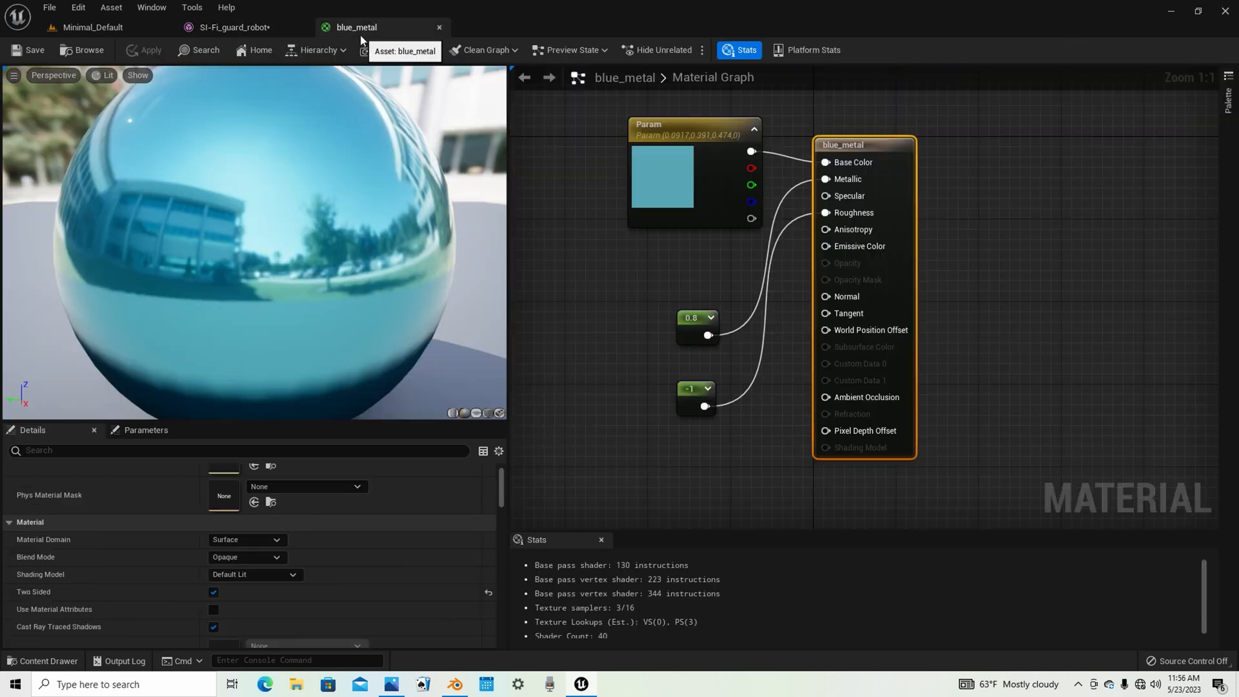
{"action": "left_click", "coordinate": [1004, 222]}
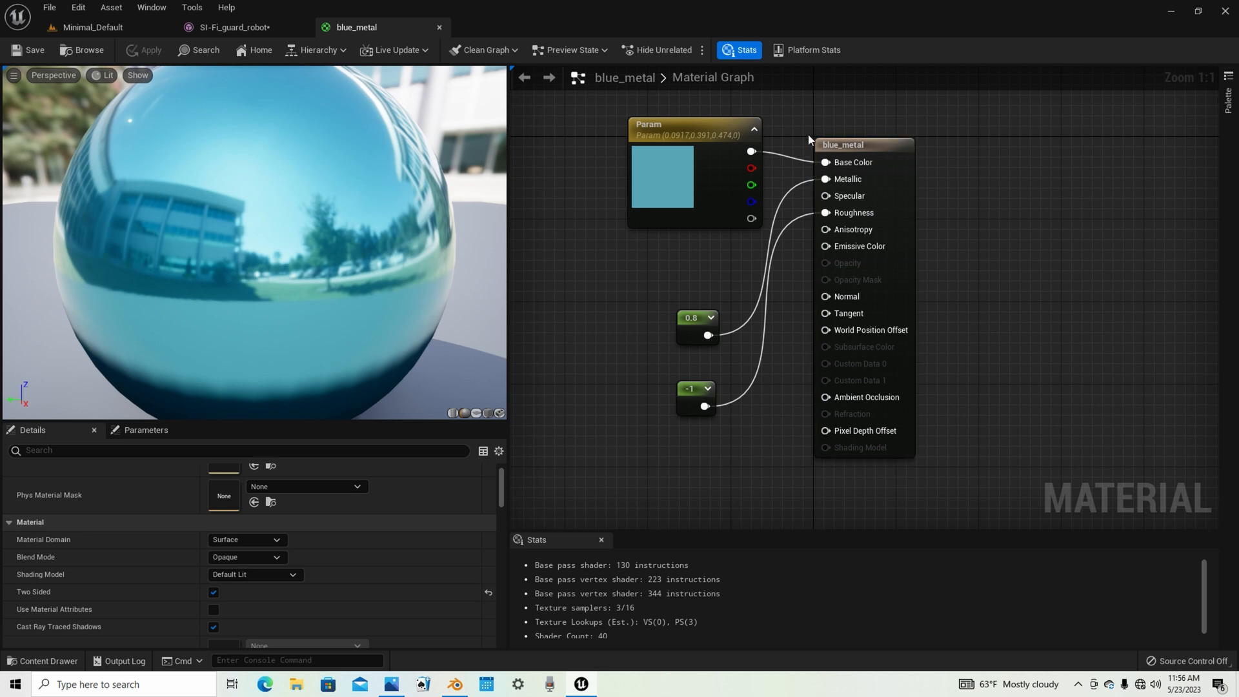
{"action": "left_click", "coordinate": [223, 34]}
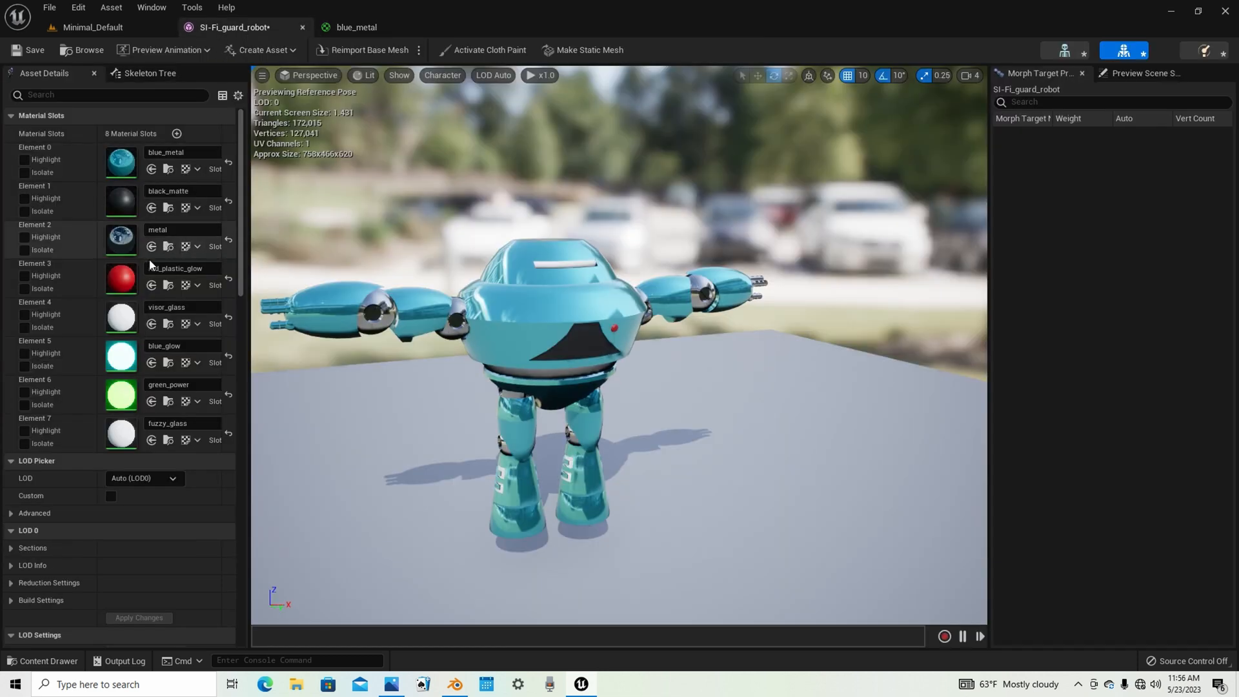
- Open the red_plastic_glow material from the robot's material slots, inspect its preview and node graph, and close it
{"action": "double_click", "coordinate": [122, 276]}
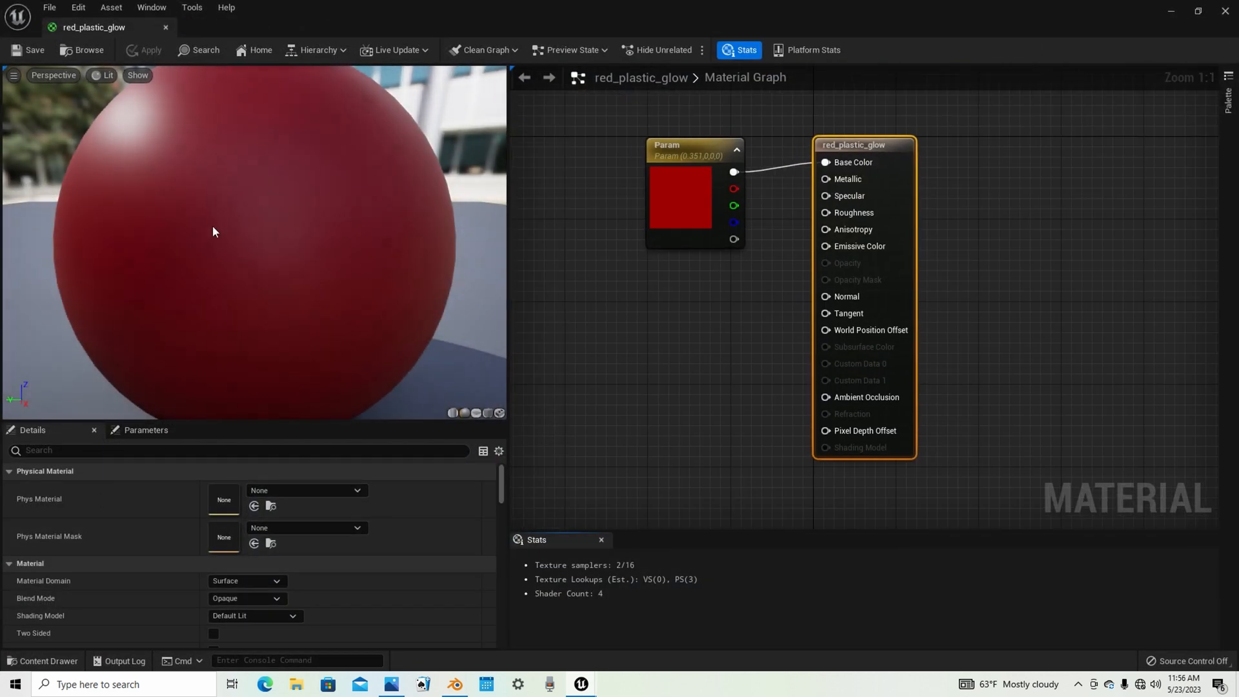
{"action": "scroll", "coordinate": [213, 231], "scroll_direction": "down", "scroll_amount": 3}
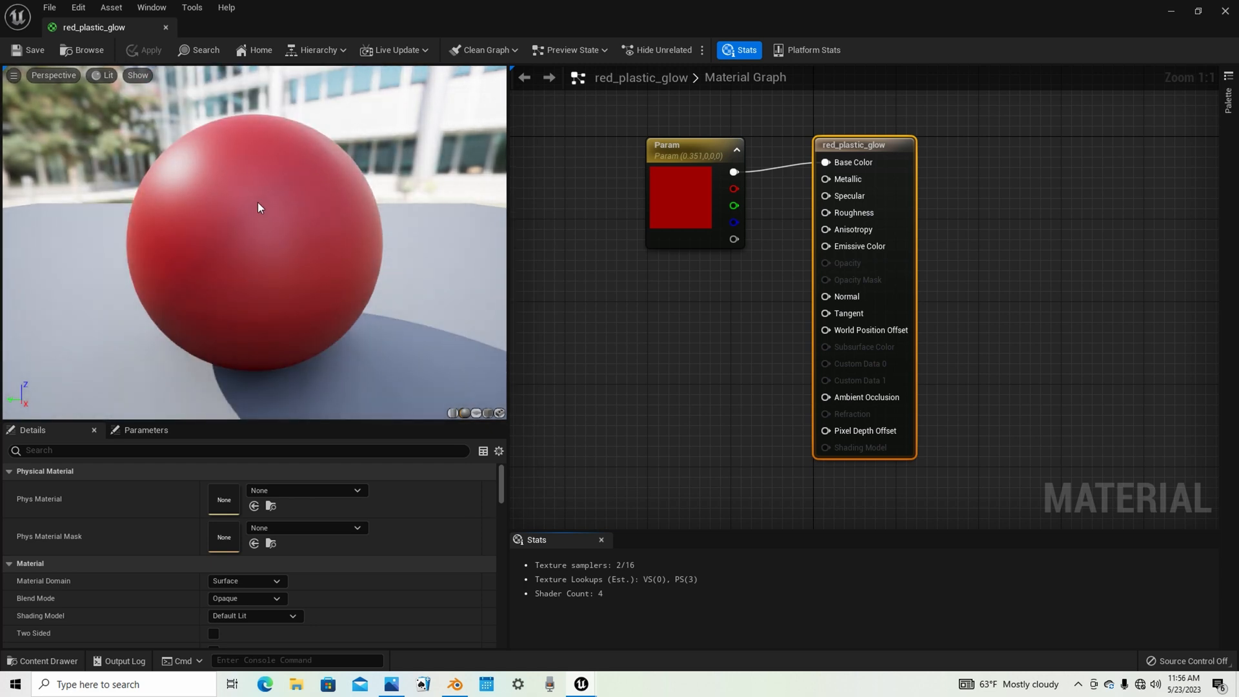
{"action": "left_click", "coordinate": [691, 333]}
{"action": "right_click_drag", "start_coordinate": [699, 316], "coordinate": [713, 334]}
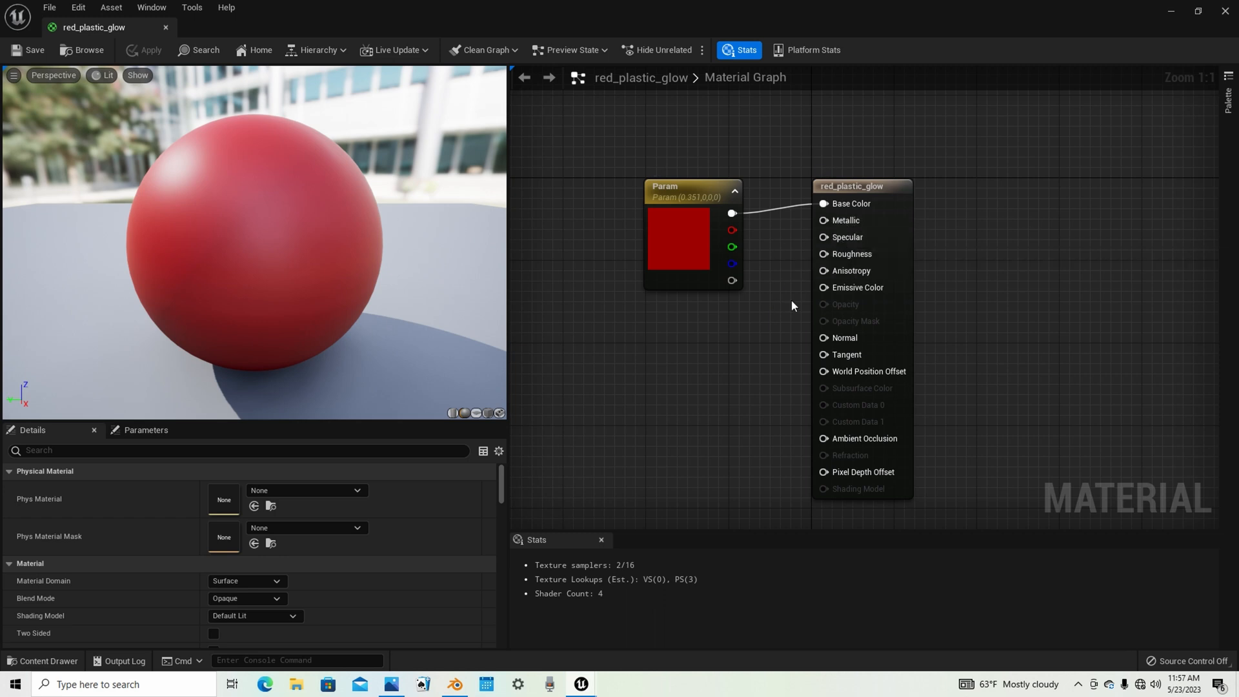
{"action": "left_click", "coordinate": [166, 27]}
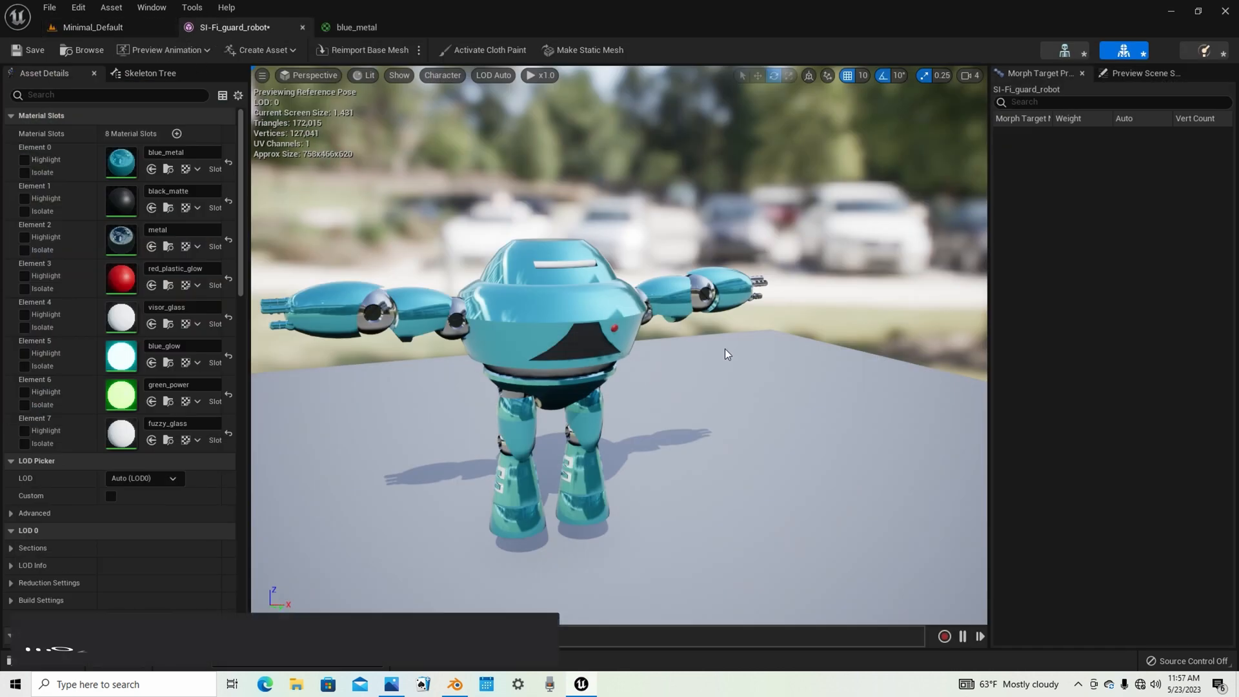
- Replace the visor_glass material in slot Element 4 with M_StatueGlass, searching the materials for "glass"
{"action": "mouse_move", "coordinate": [726, 348]}
{"action": "right_mouse_down"}
{"action": "mouse_move", "coordinate": [714, 348]}
{"action": "mouse_move", "coordinate": [714, 300]}
{"action": "mouse_move", "coordinate": [727, 355]}
{"action": "right_mouse_up"}
{"action": "key", "text": "w"}
{"action": "right_click_drag", "start_coordinate": [727, 301], "coordinate": [719, 307]}
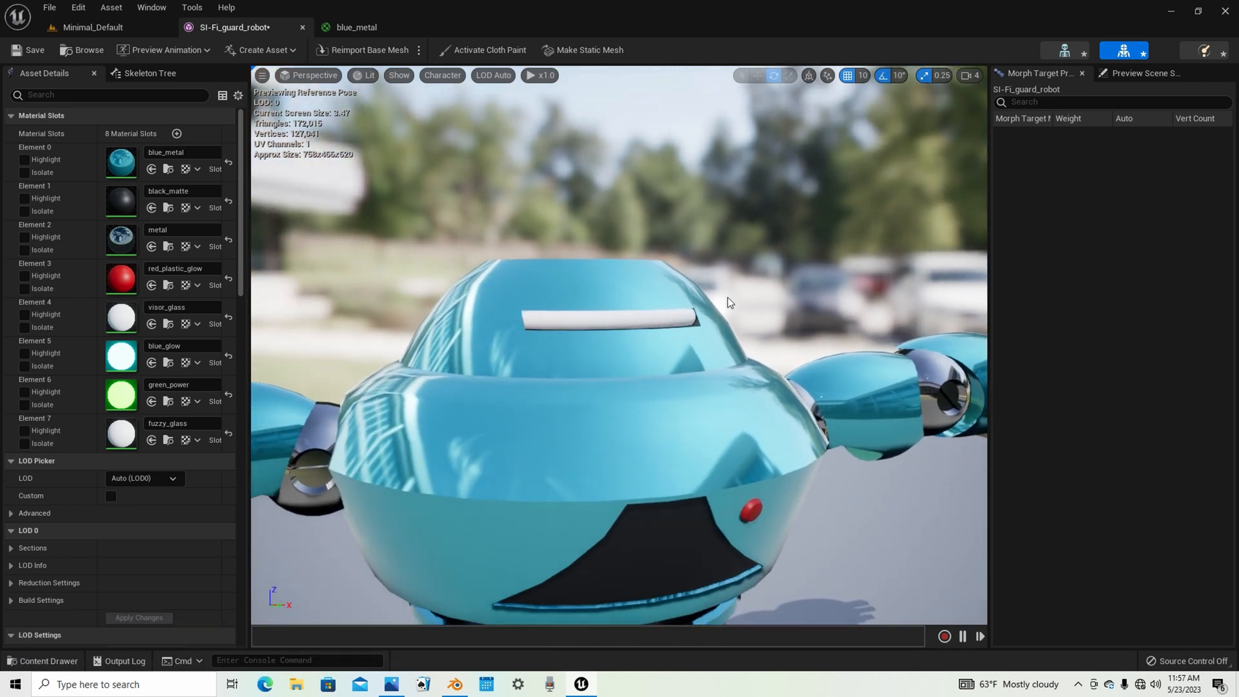
{"action": "left_click", "coordinate": [193, 309]}
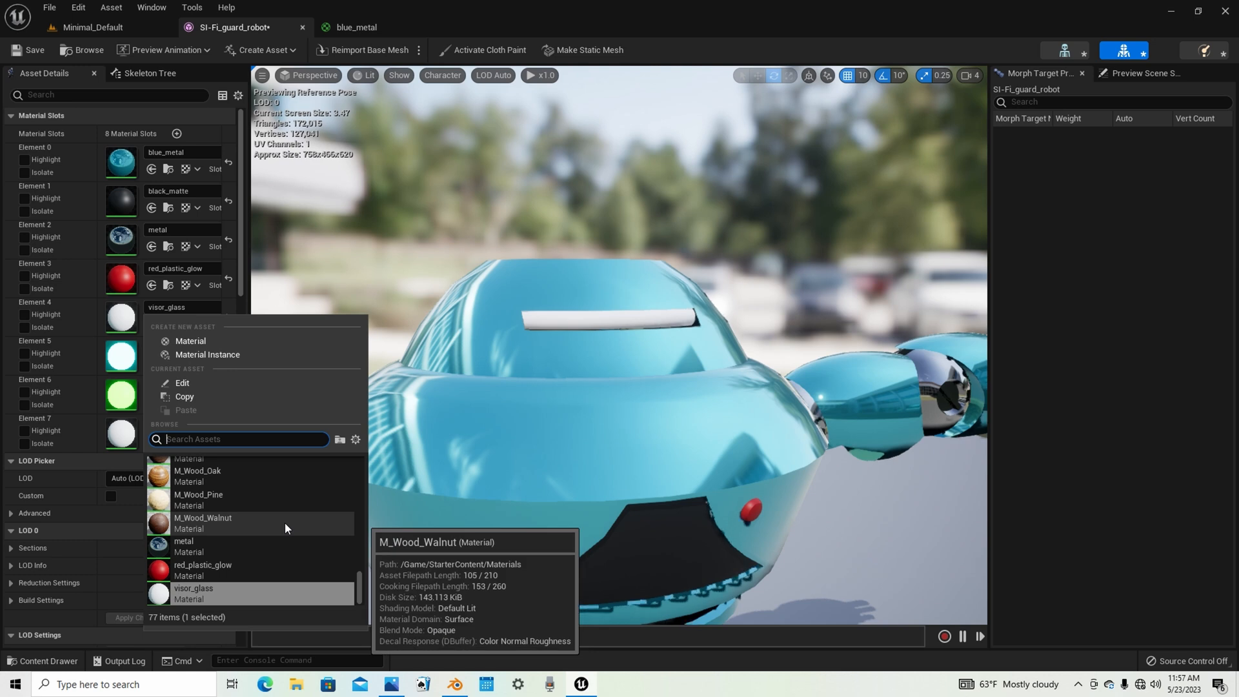
{"action": "type", "text": "glass"}
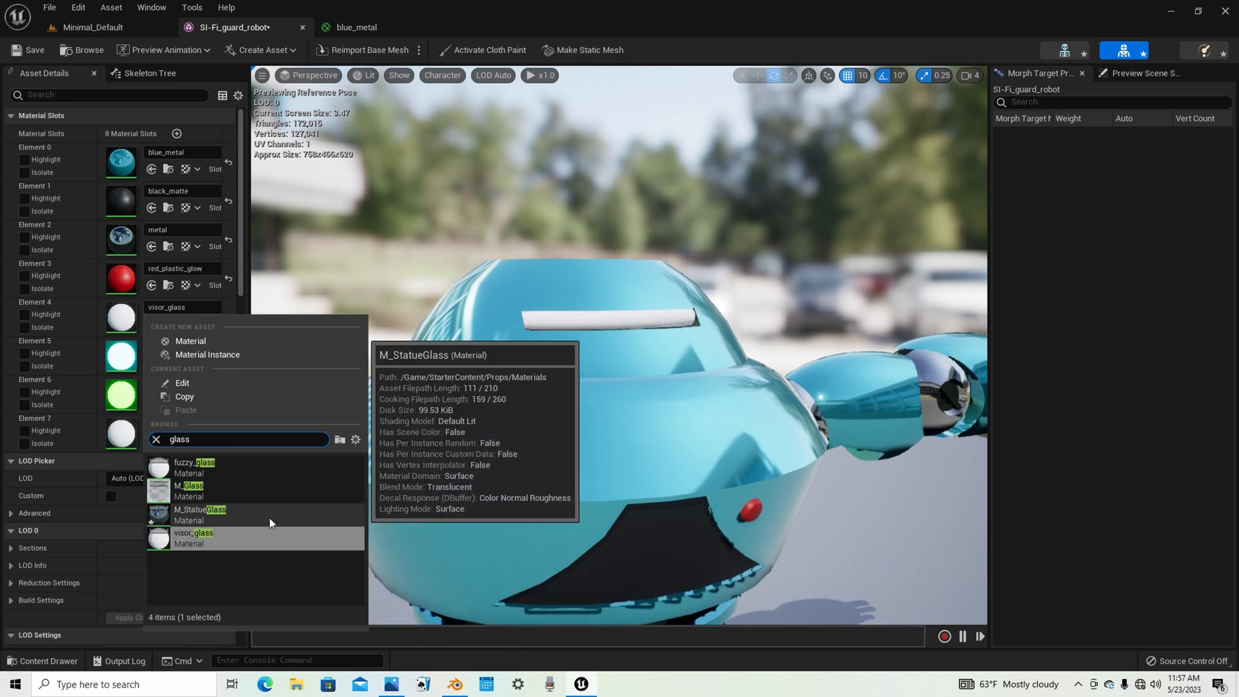
{"action": "left_click", "coordinate": [269, 518]}
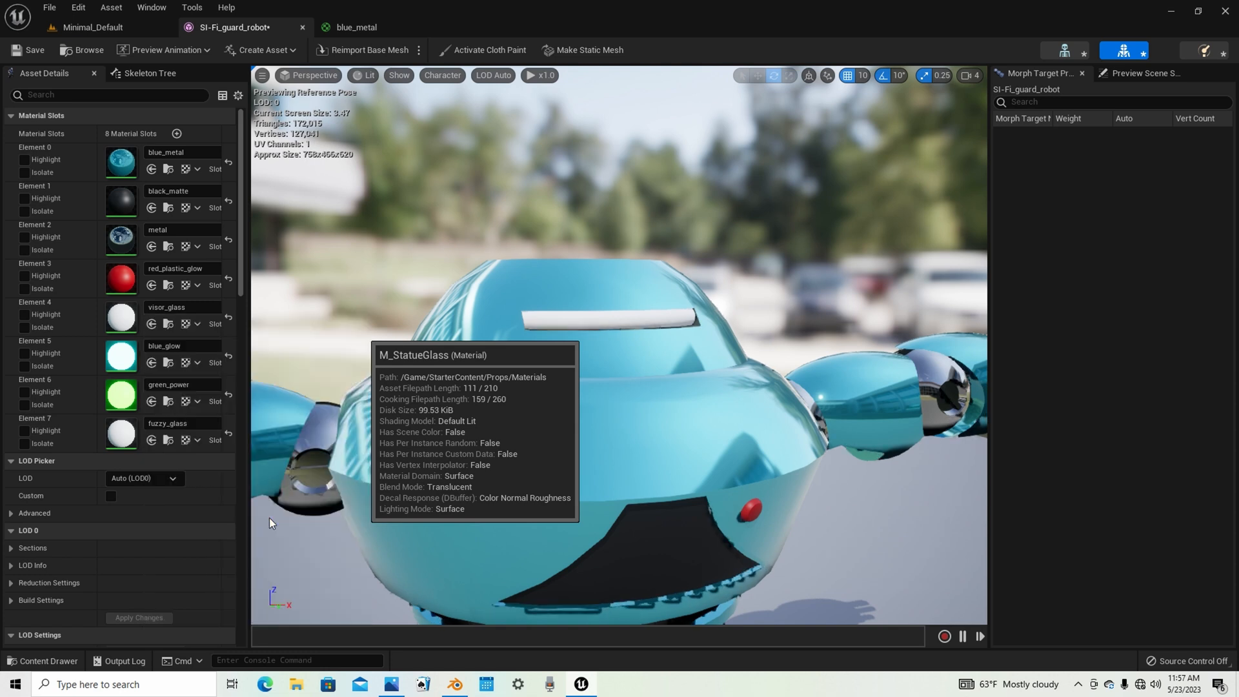
- Replace the fuzzy_glass material in slot Element 7 with M_StatueGlass, searching the materials for "glass"
{"action": "left_click", "coordinate": [176, 420]}
{"action": "type", "text": "glass"}
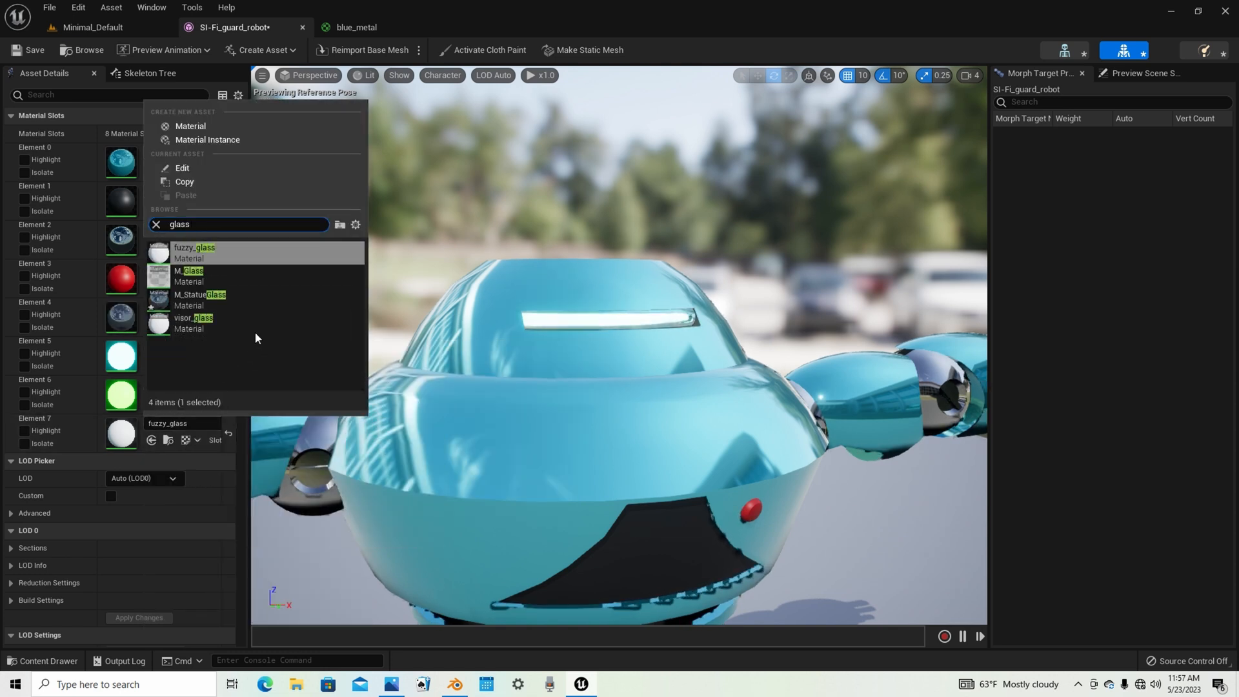
{"action": "left_click", "coordinate": [258, 297]}
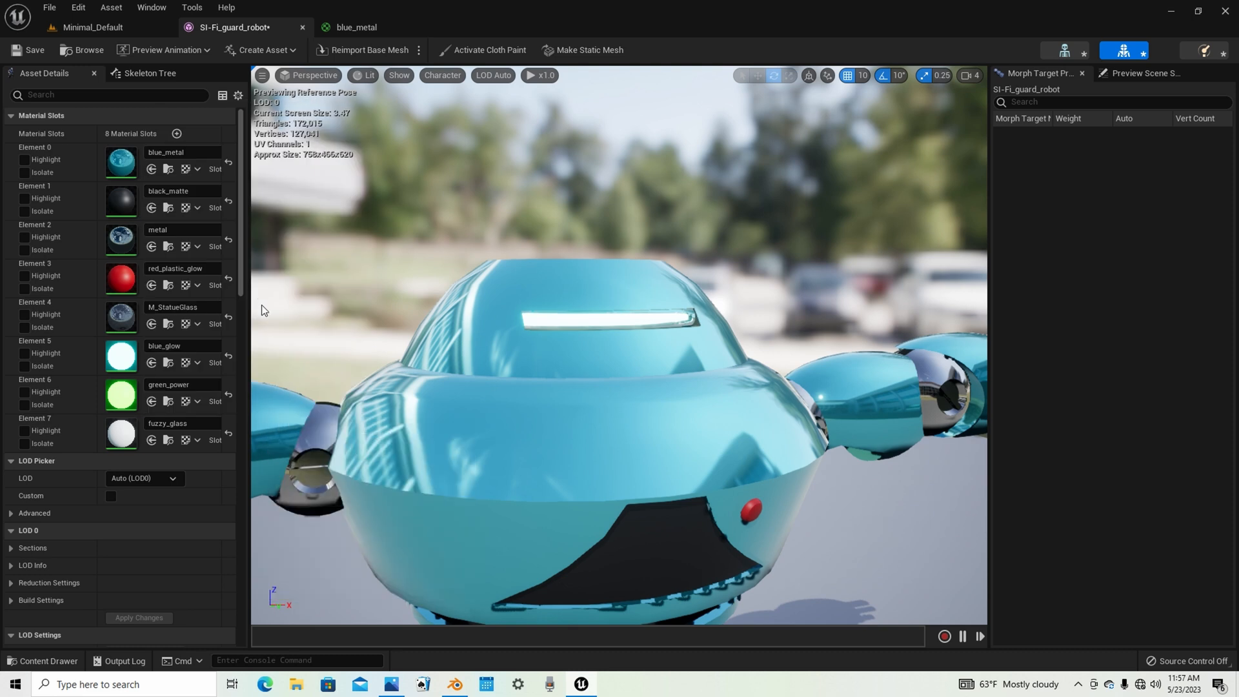
- Check the robot with the new glass materials from several angles and save the SI-Fi_guard_robot mesh
{"action": "left_click_drag", "start_coordinate": [777, 350], "coordinate": [736, 471]}
{"action": "right_click_drag", "start_coordinate": [736, 471], "coordinate": [796, 437]}
{"action": "key", "text": "w"}
{"action": "key", "text": "w"}
{"action": "key", "text": "s"}
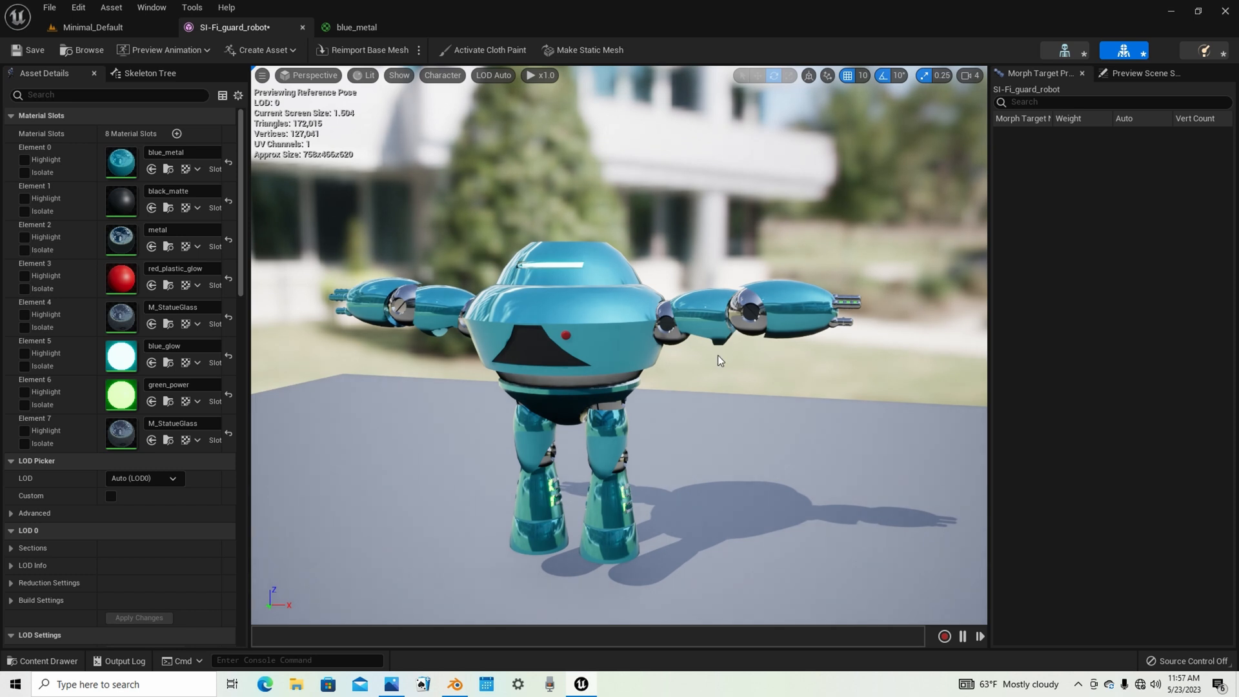
{"action": "key", "text": "a"}
{"action": "right_click_drag", "start_coordinate": [718, 355], "coordinate": [881, 354]}
{"action": "key", "text": "w"}
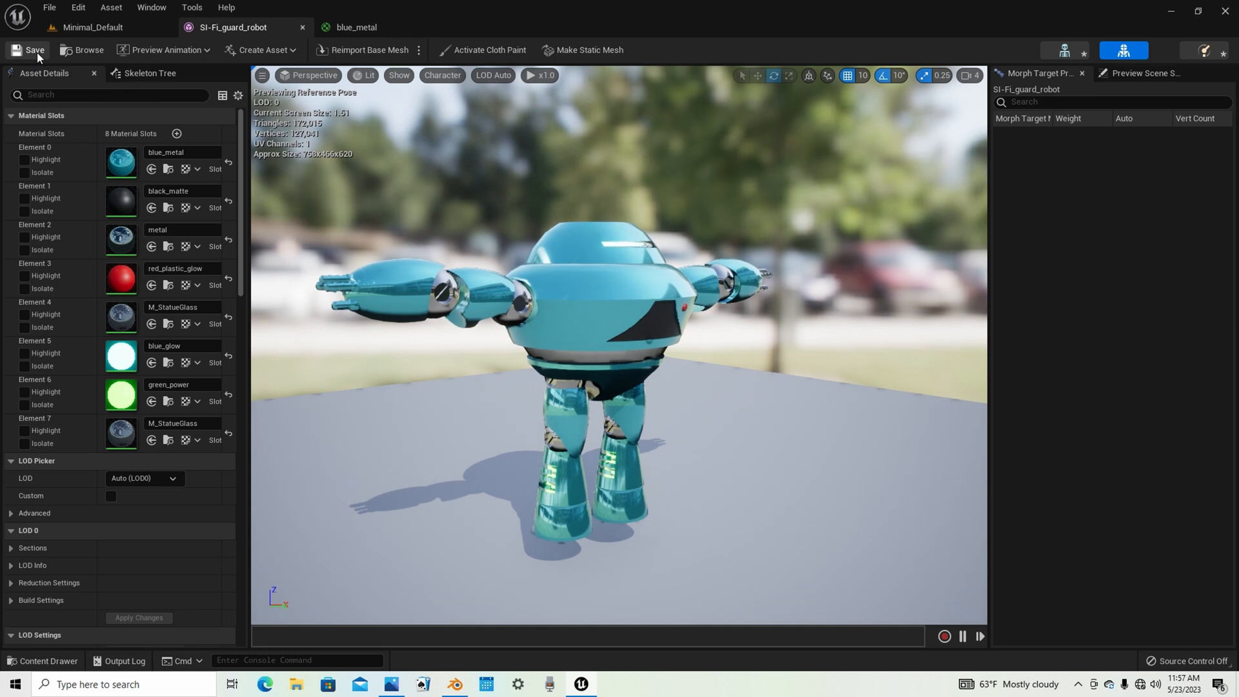
- Return to the Minimal_Default level and place the SI-Fi_guard_robot_Skeleton asset on the floor in front of the table and chairs
{"action": "left_click", "coordinate": [91, 27]}
{"action": "right_click_drag", "start_coordinate": [355, 272], "coordinate": [350, 278]}
{"action": "key", "text": "ctrl+space"}
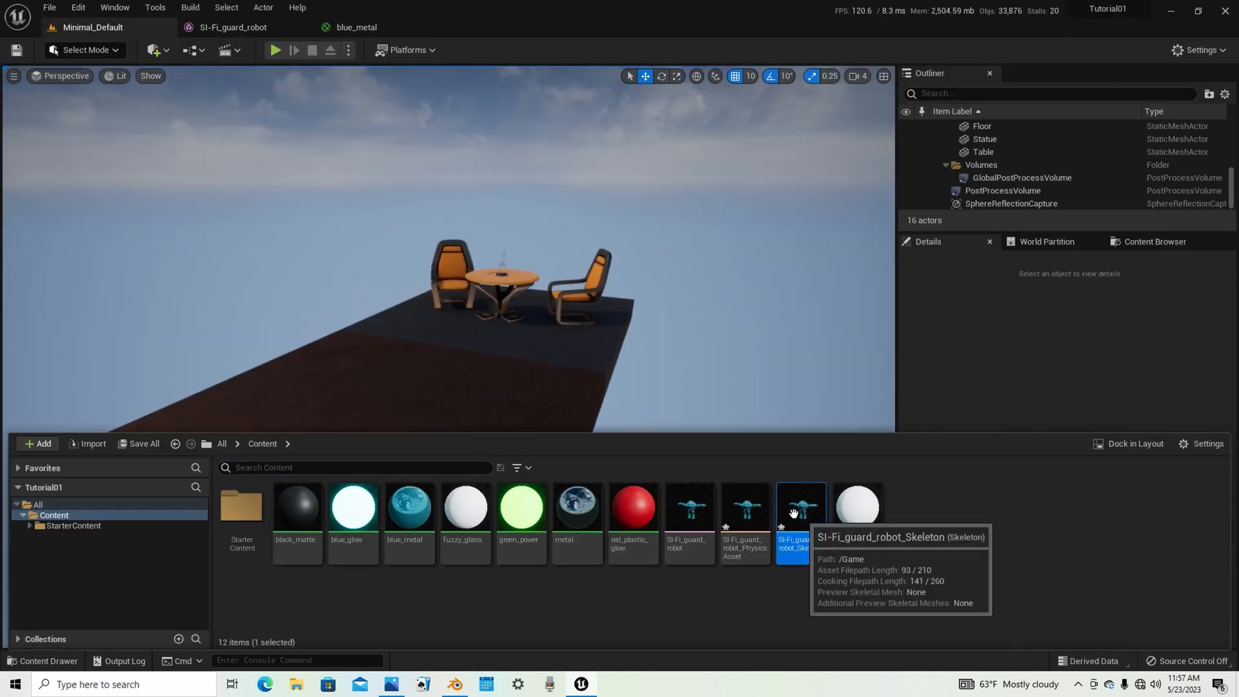
{"action": "left_click_drag", "start_coordinate": [800, 515], "coordinate": [494, 431]}
{"action": "key", "text": "e"}
{"action": "key", "text": "w"}
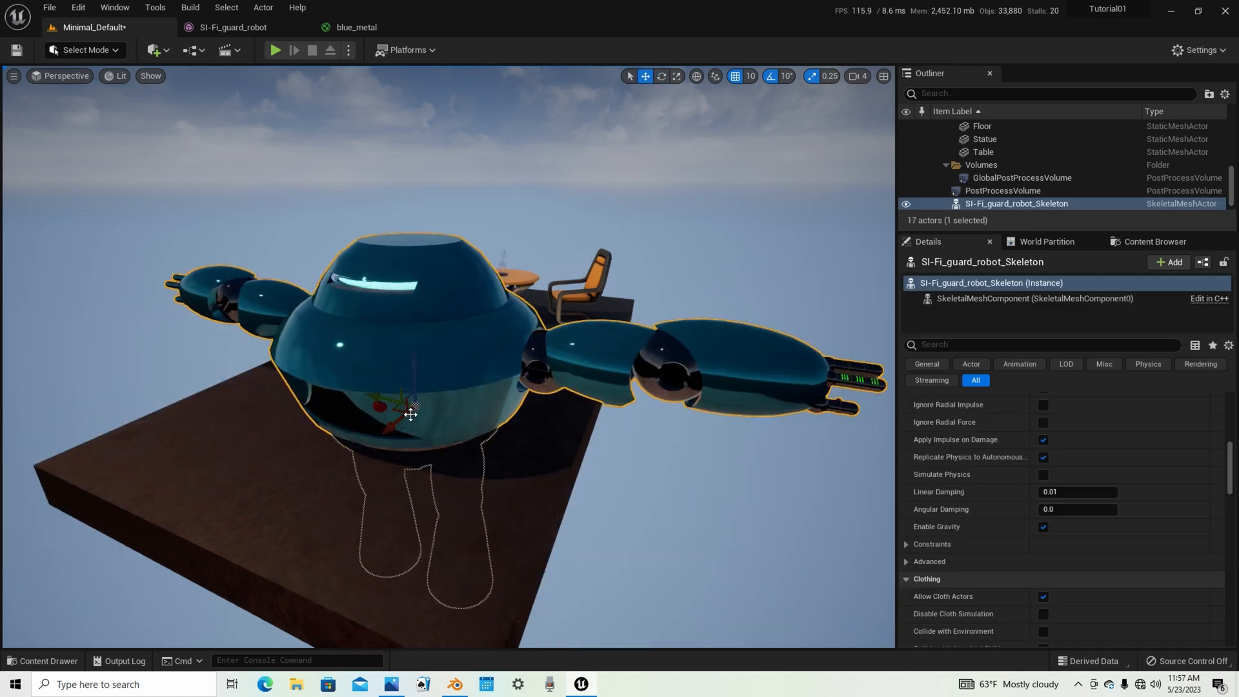
- Raise the robot so its legs stand above the floor, scale it down uniformly to suit the scene, and deselect it
{"action": "left_click_drag", "start_coordinate": [408, 377], "coordinate": [406, 131]}
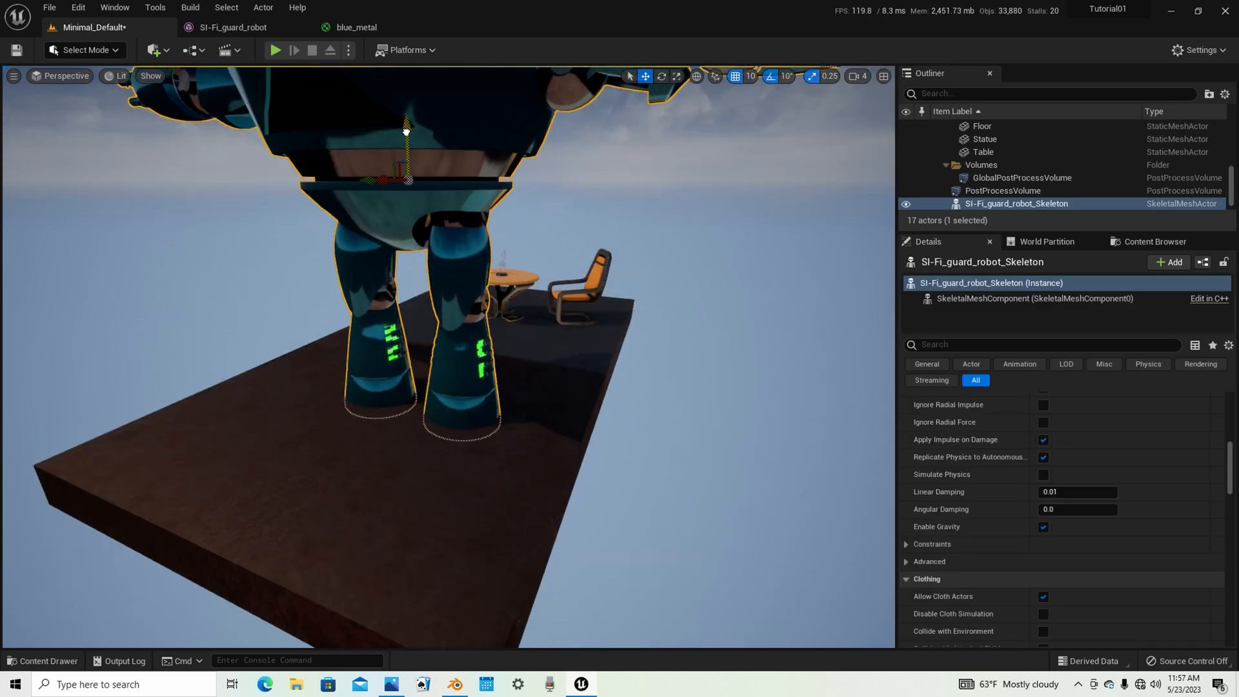
{"action": "key", "text": "r"}
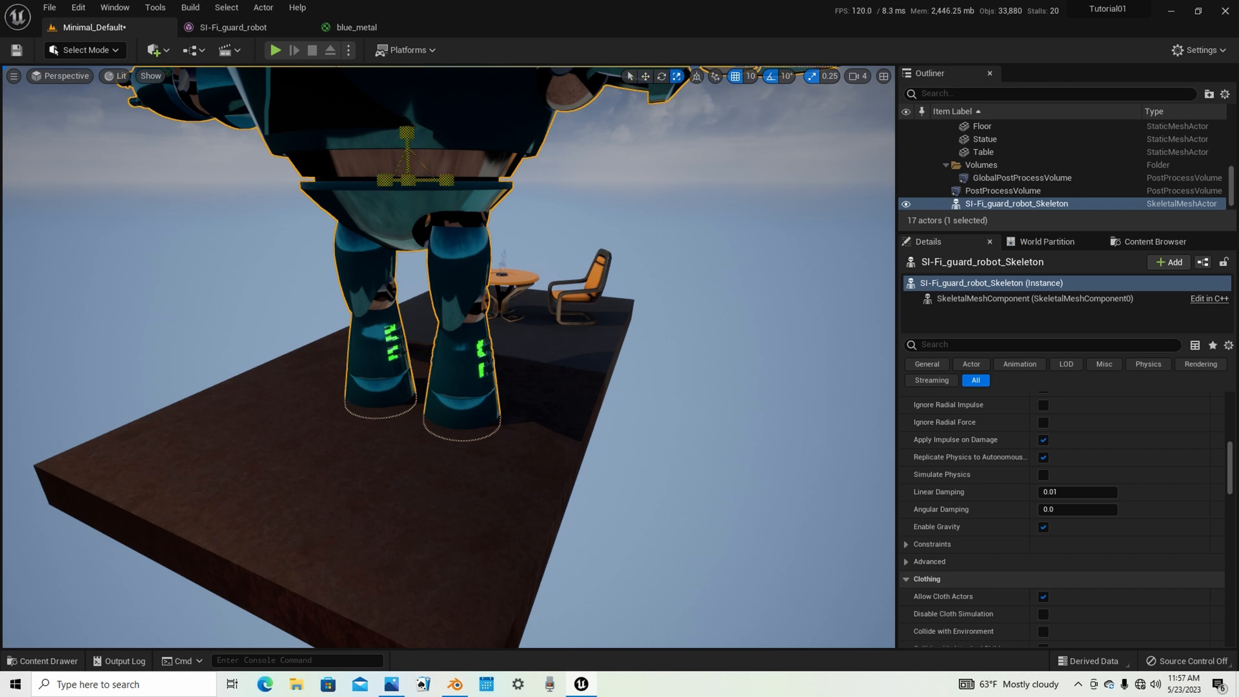
{"action": "left_click_drag", "start_coordinate": [408, 180], "coordinate": [417, 274]}
{"action": "key", "text": "w"}
{"action": "key", "text": "Escape"}
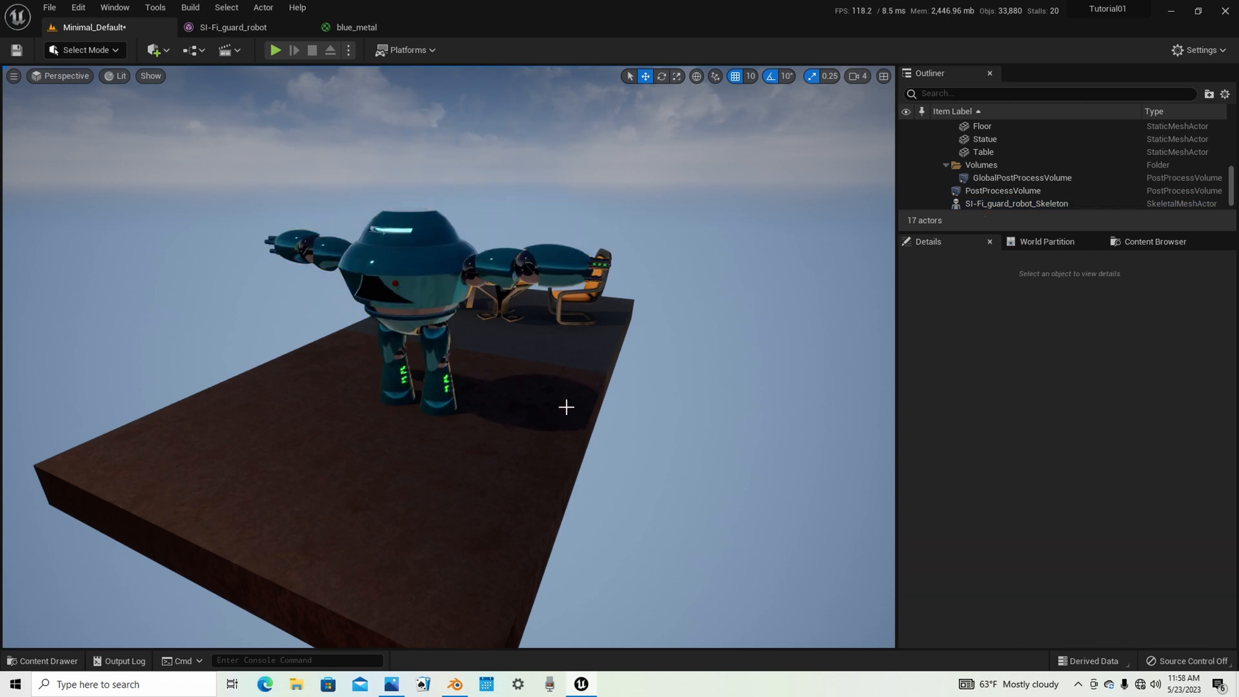